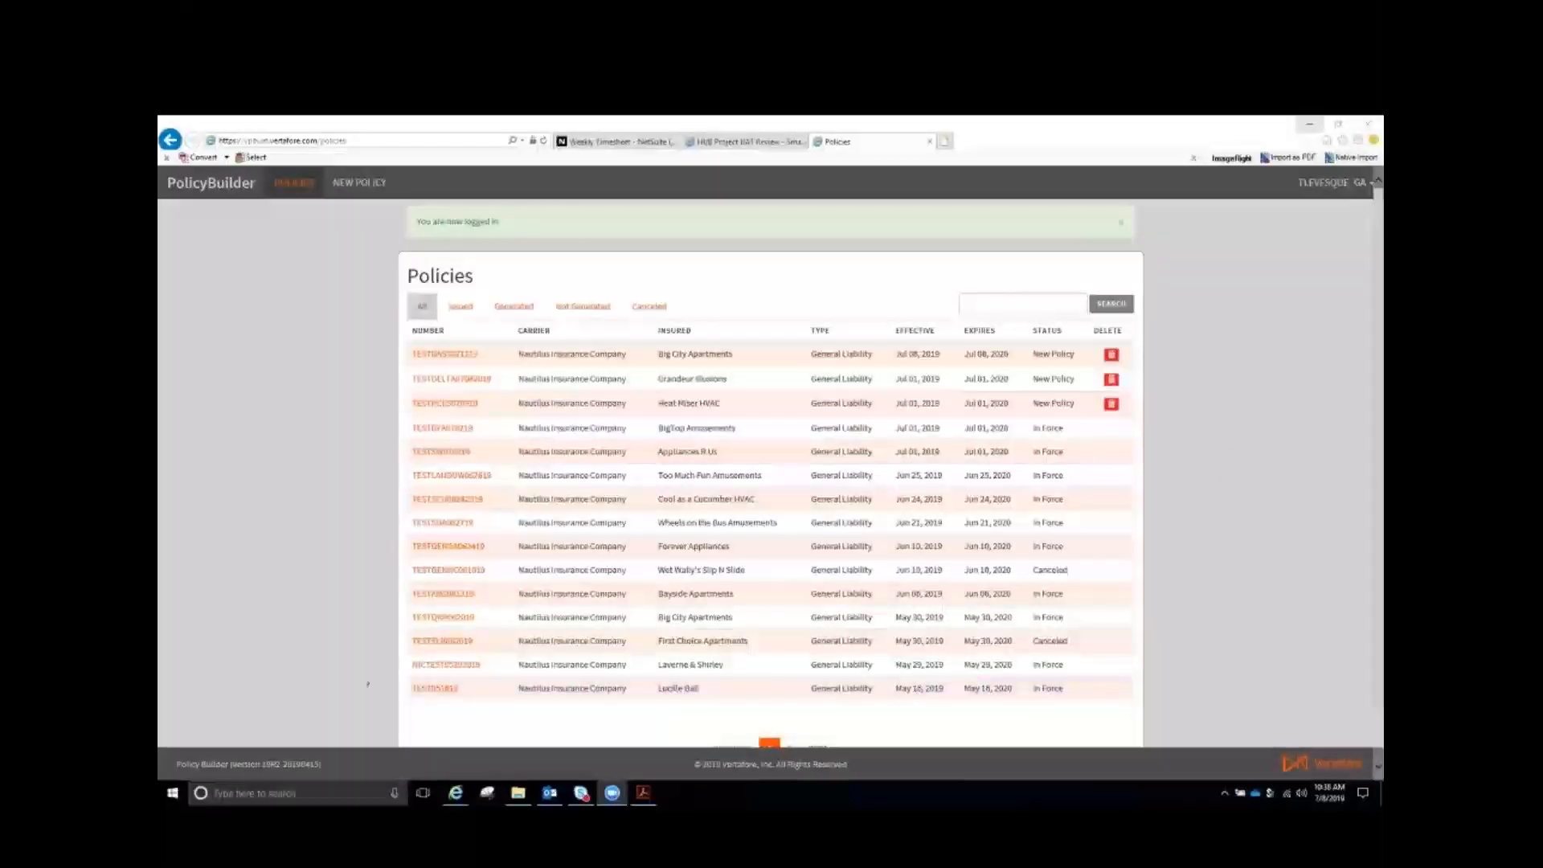
# Look at the Grandeur Illusions policy and the blank new-policy form, and return to the policies list
pyautogui.click(460, 381)
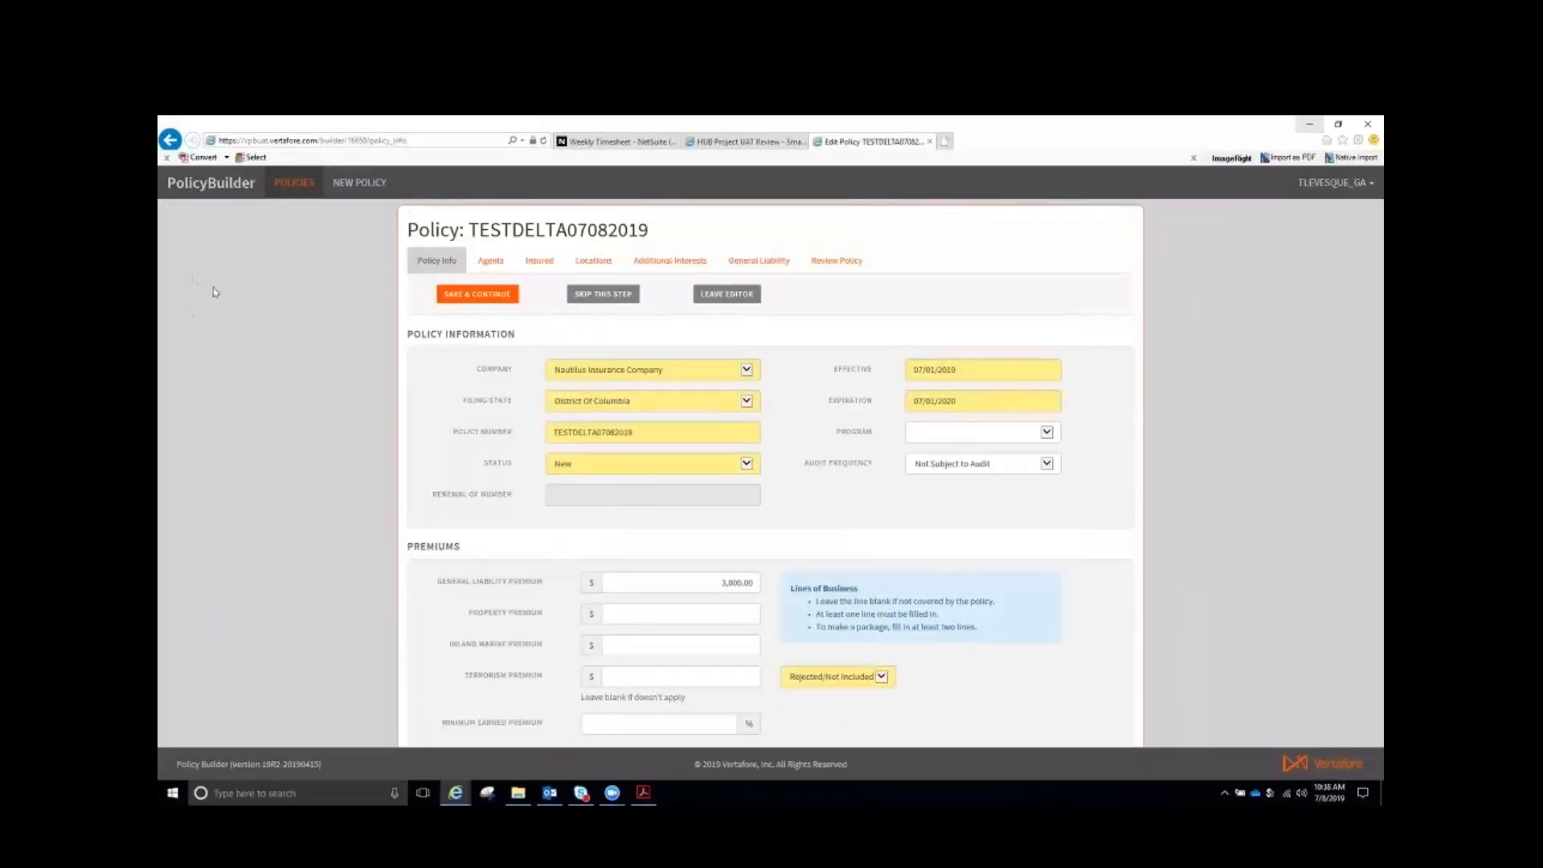
pyautogui.click(347, 196)
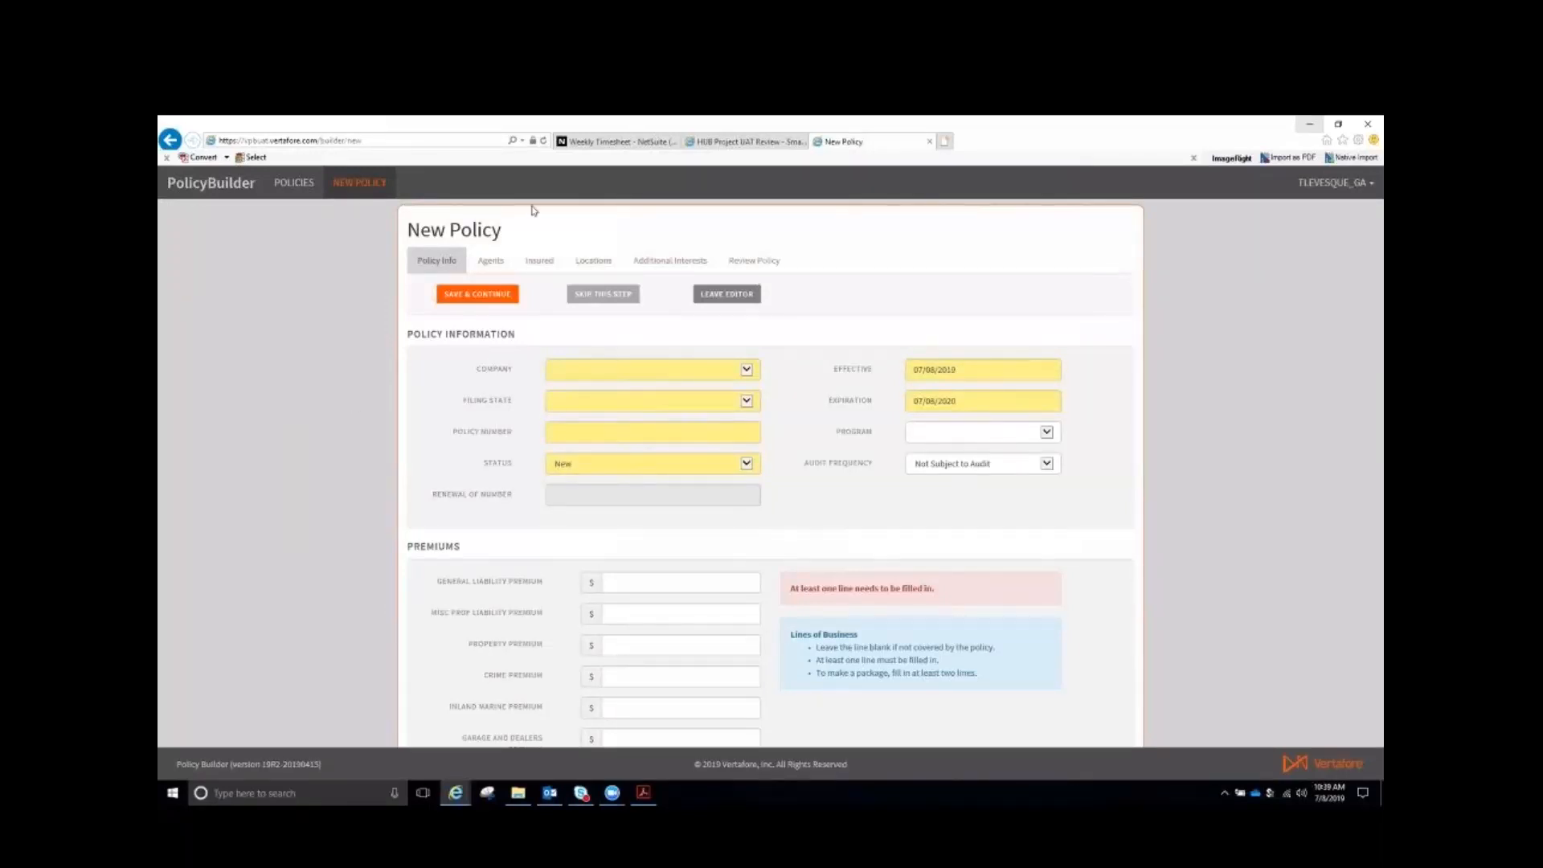
pyautogui.click(294, 182)
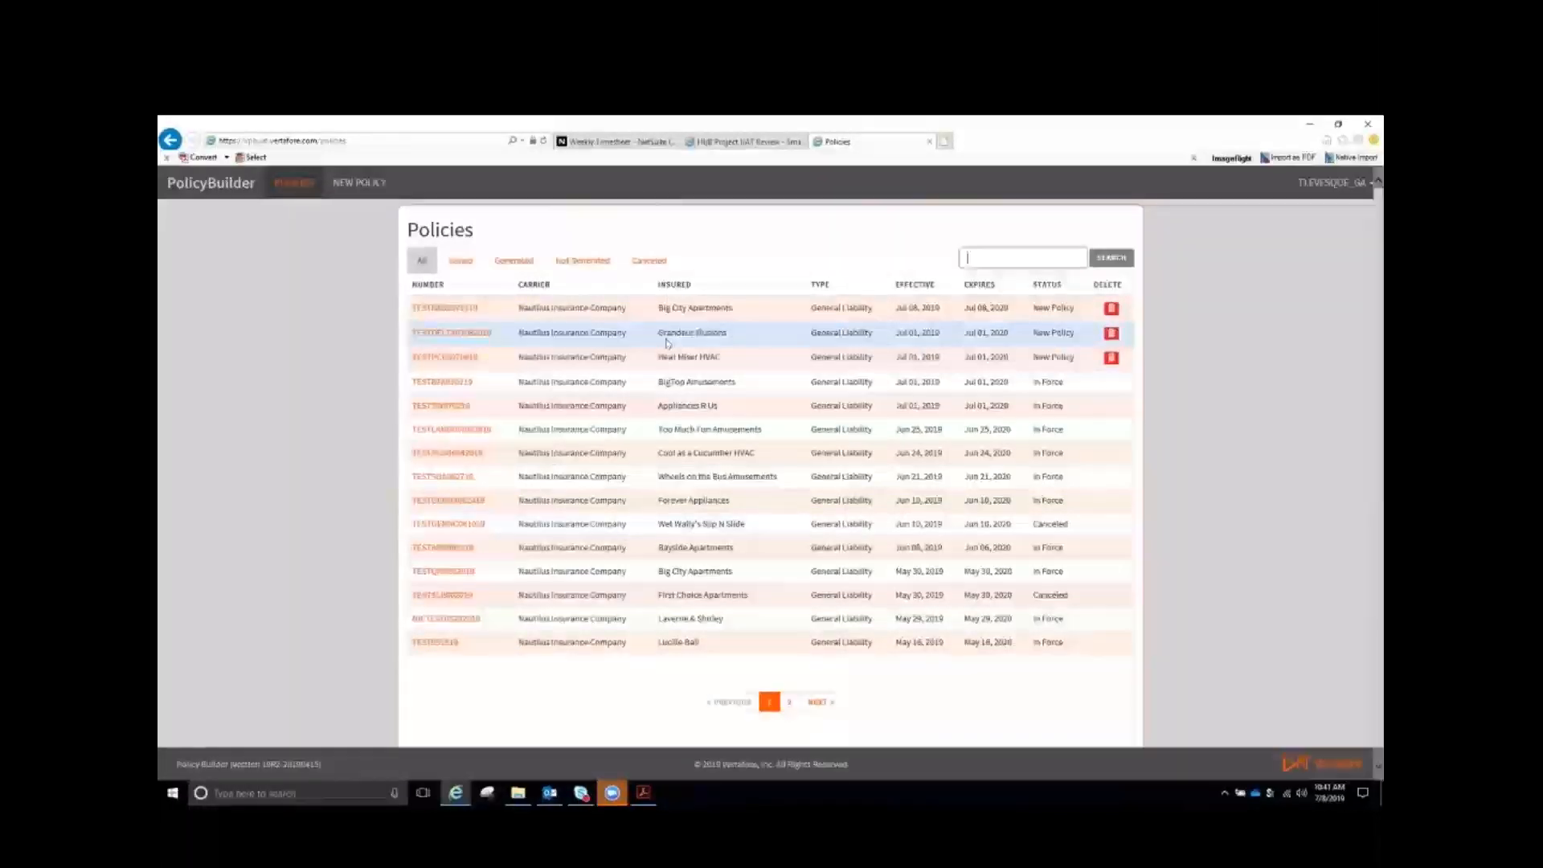
# Open the Grandeur Illusions policy for editing and view its insured details and policy review summary
pyautogui.click(450, 335)
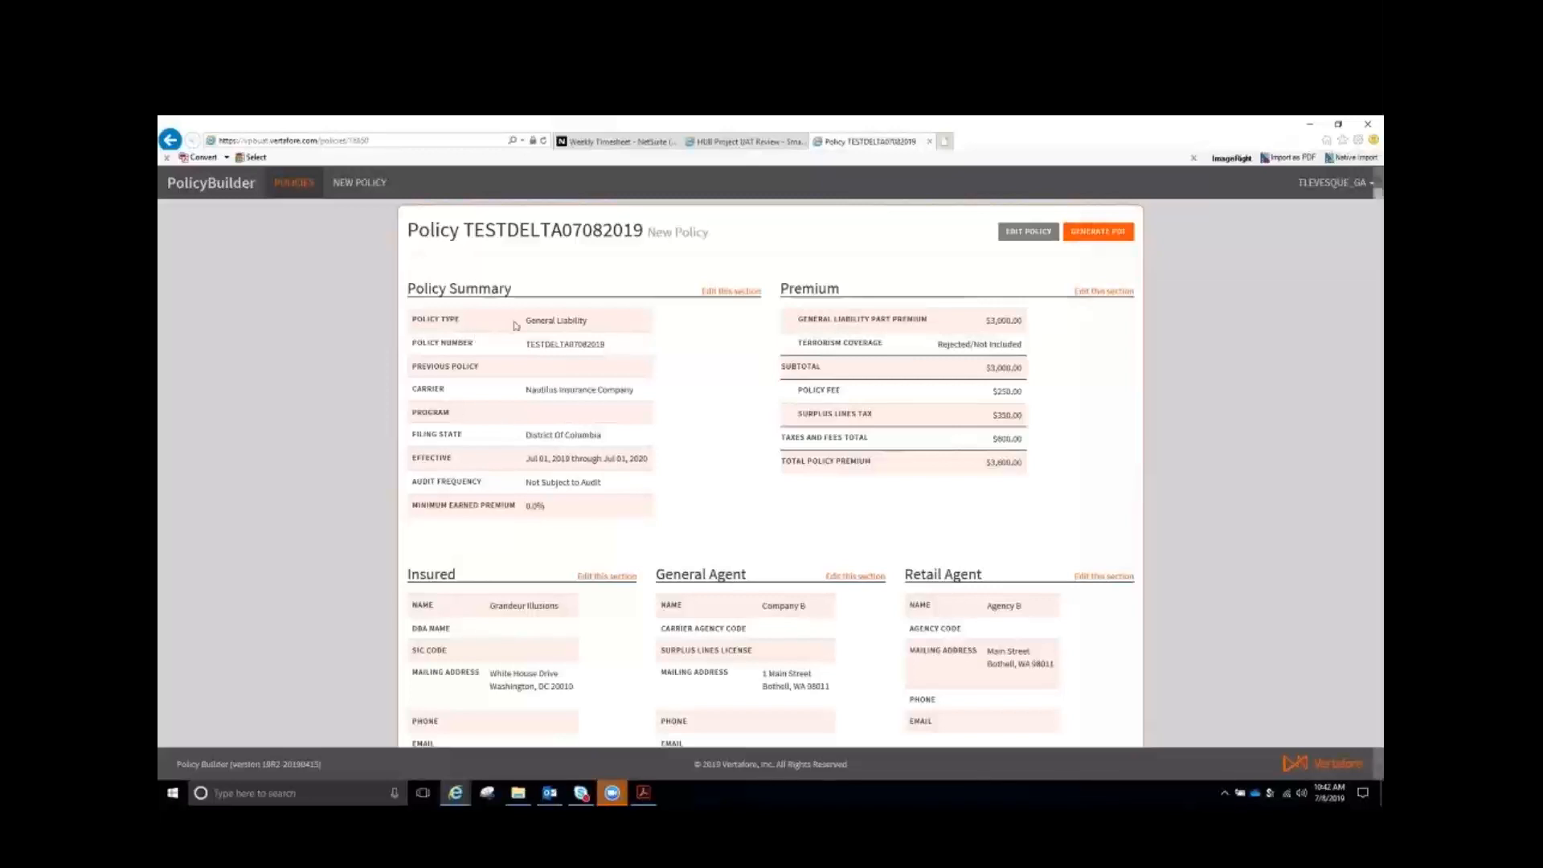
pyautogui.click(1013, 233)
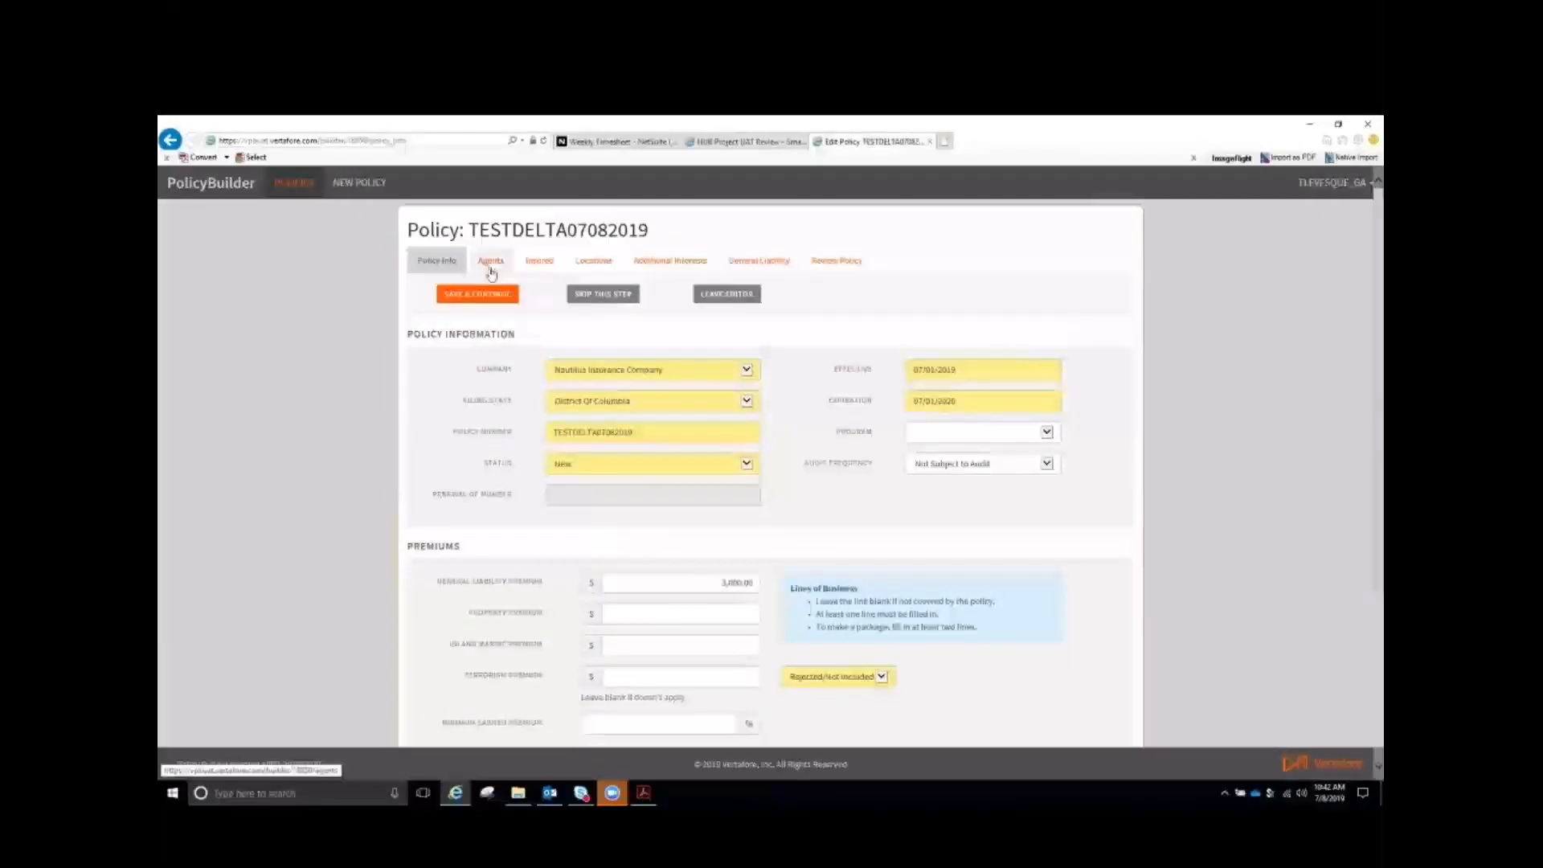
pyautogui.click(534, 263)
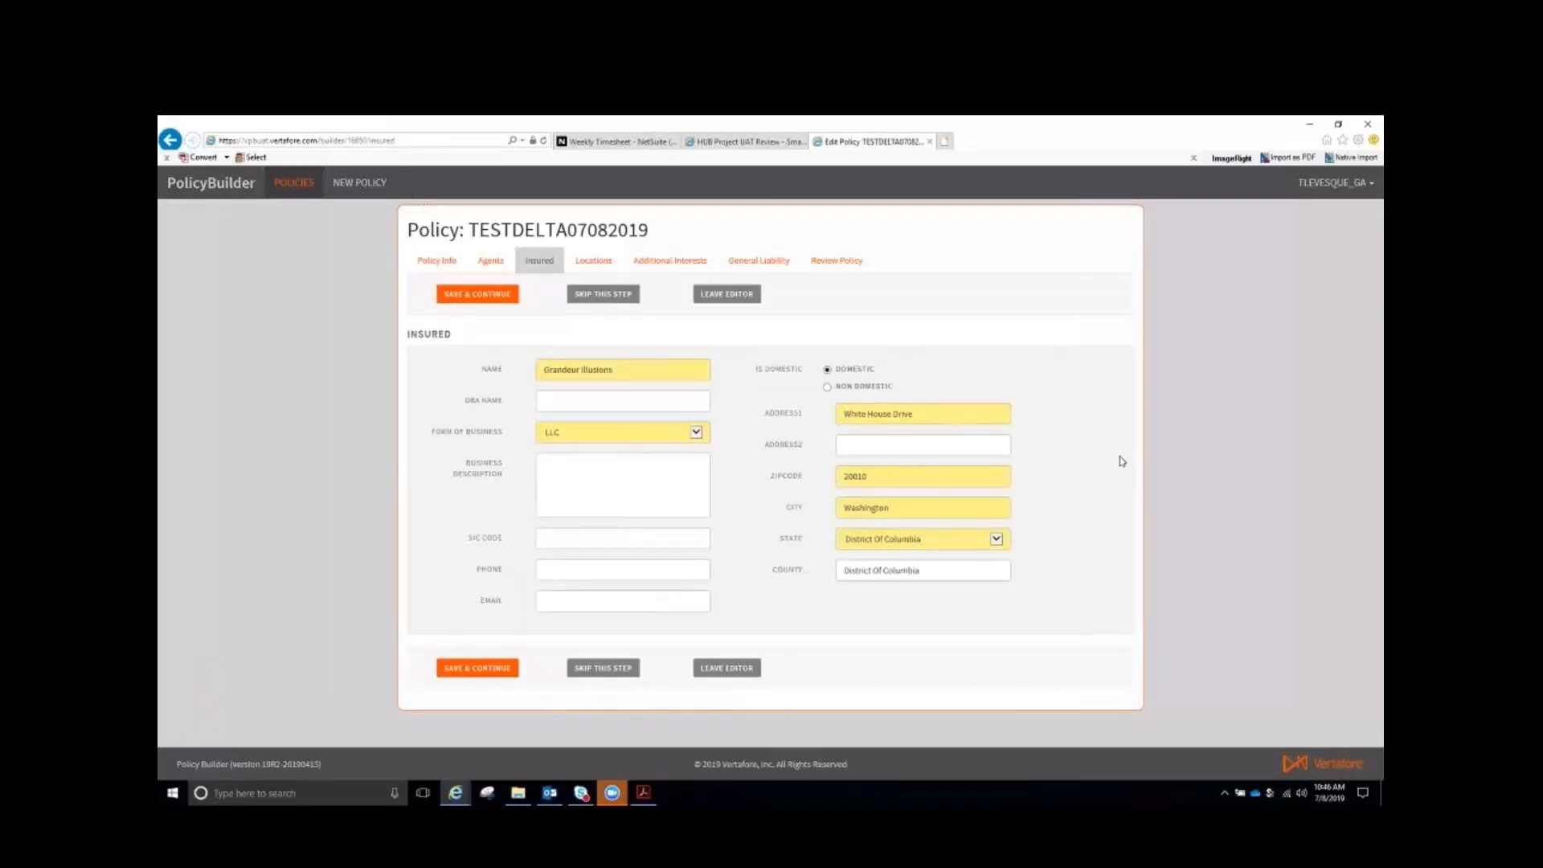
pyautogui.click(845, 265)
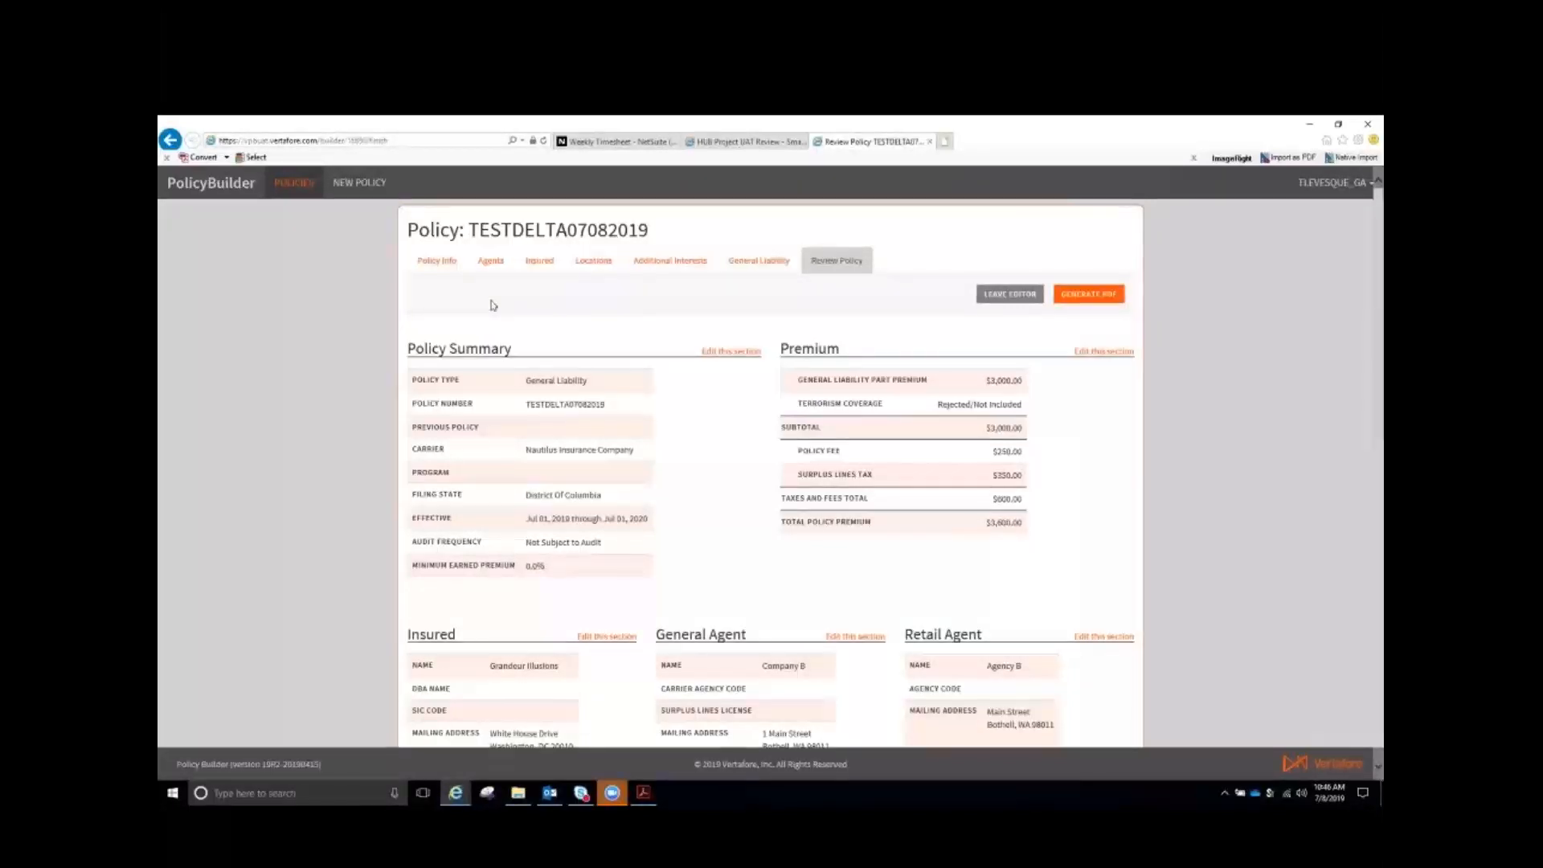
# Look through the policy's agents, insured, locations and additional interests sections, and return to the policy review
pyautogui.click(490, 261)
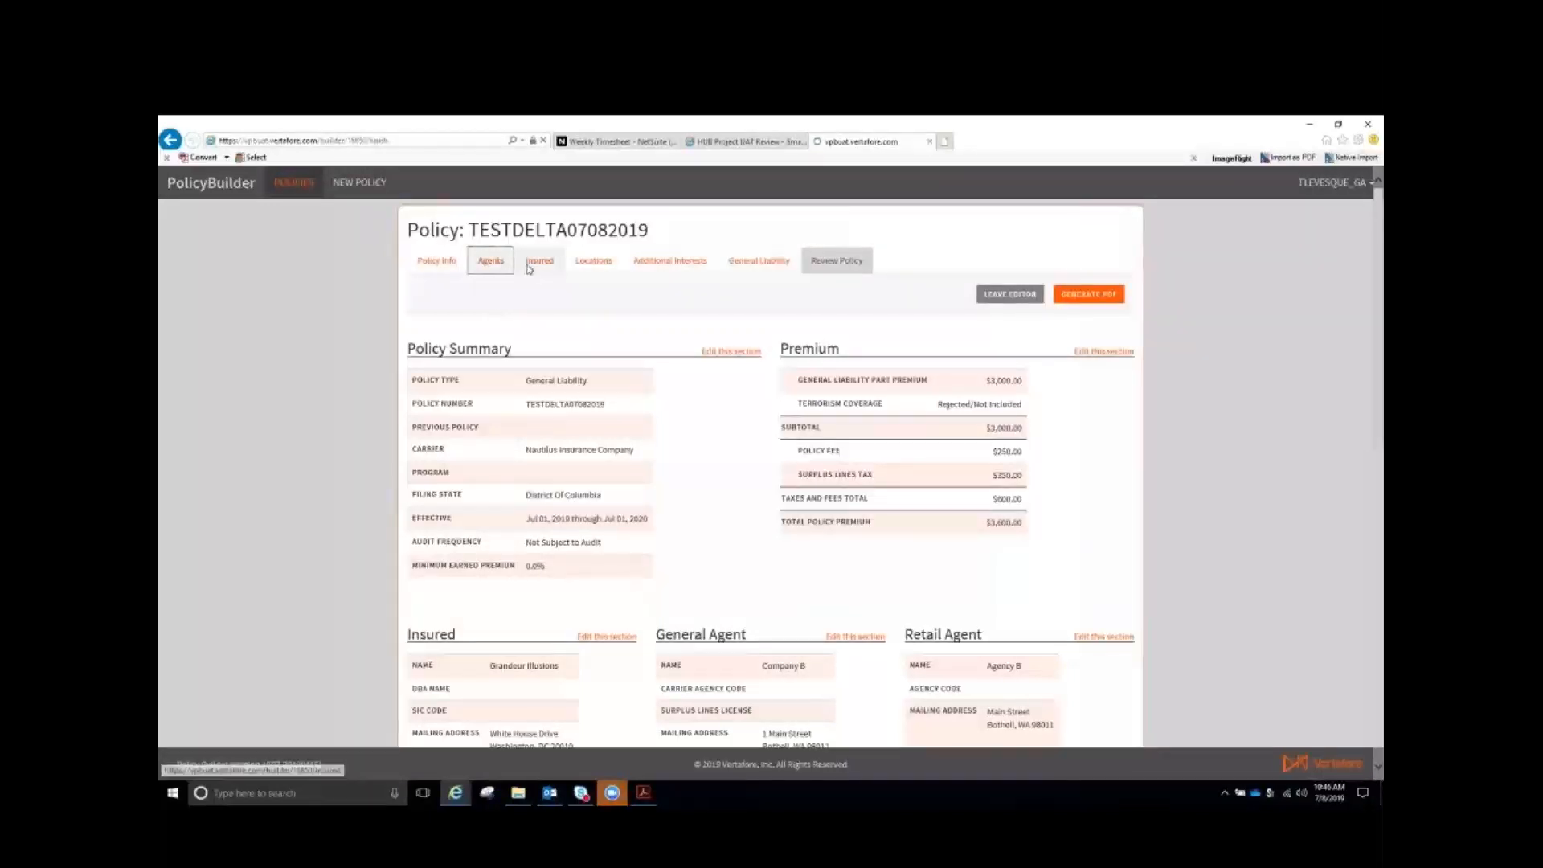
pyautogui.click(537, 263)
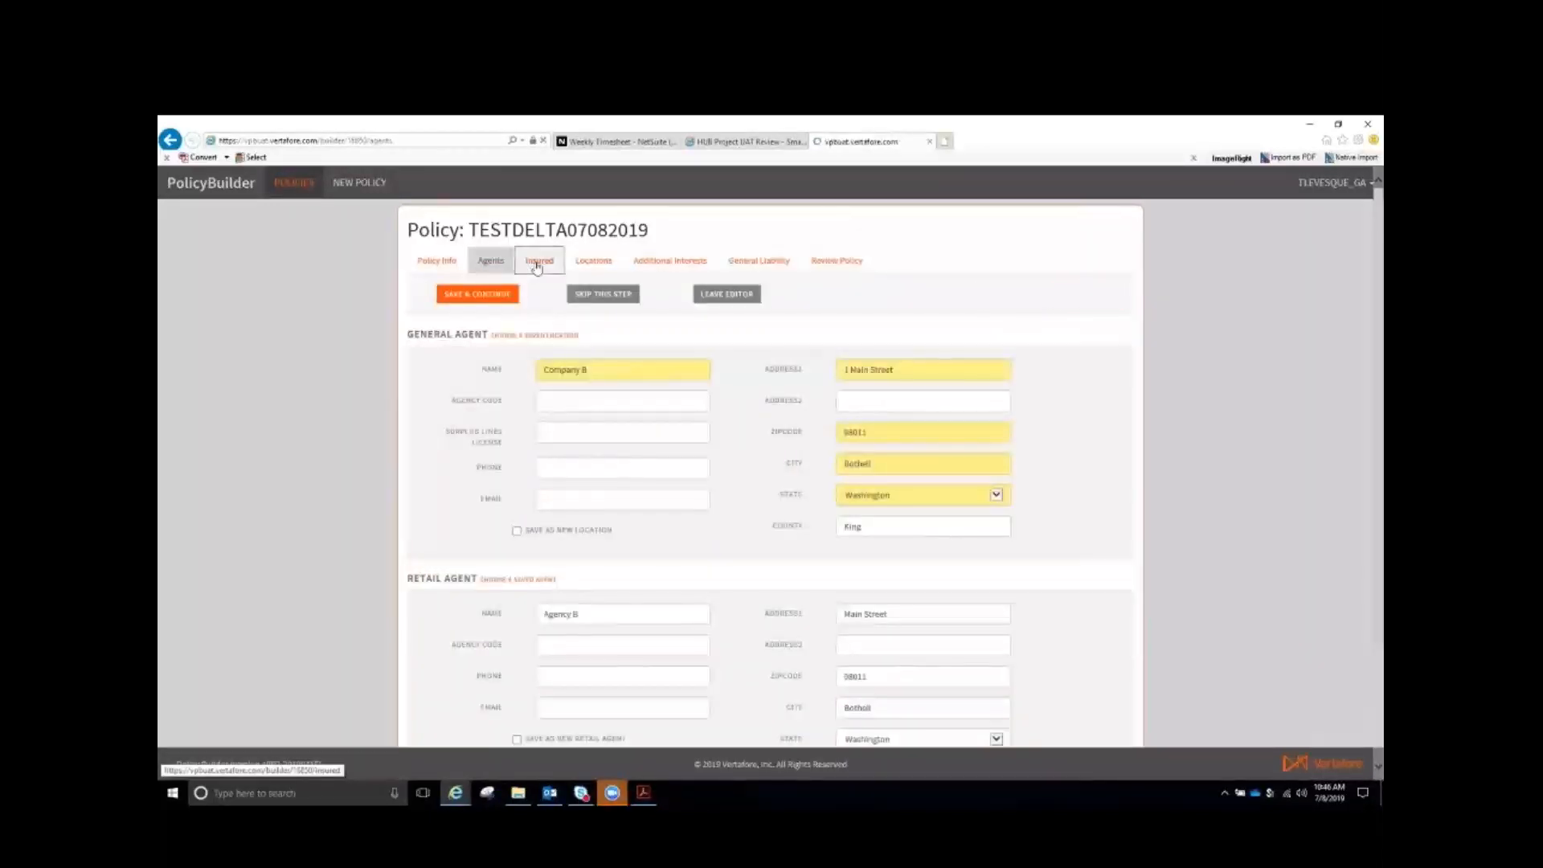
pyautogui.click(587, 264)
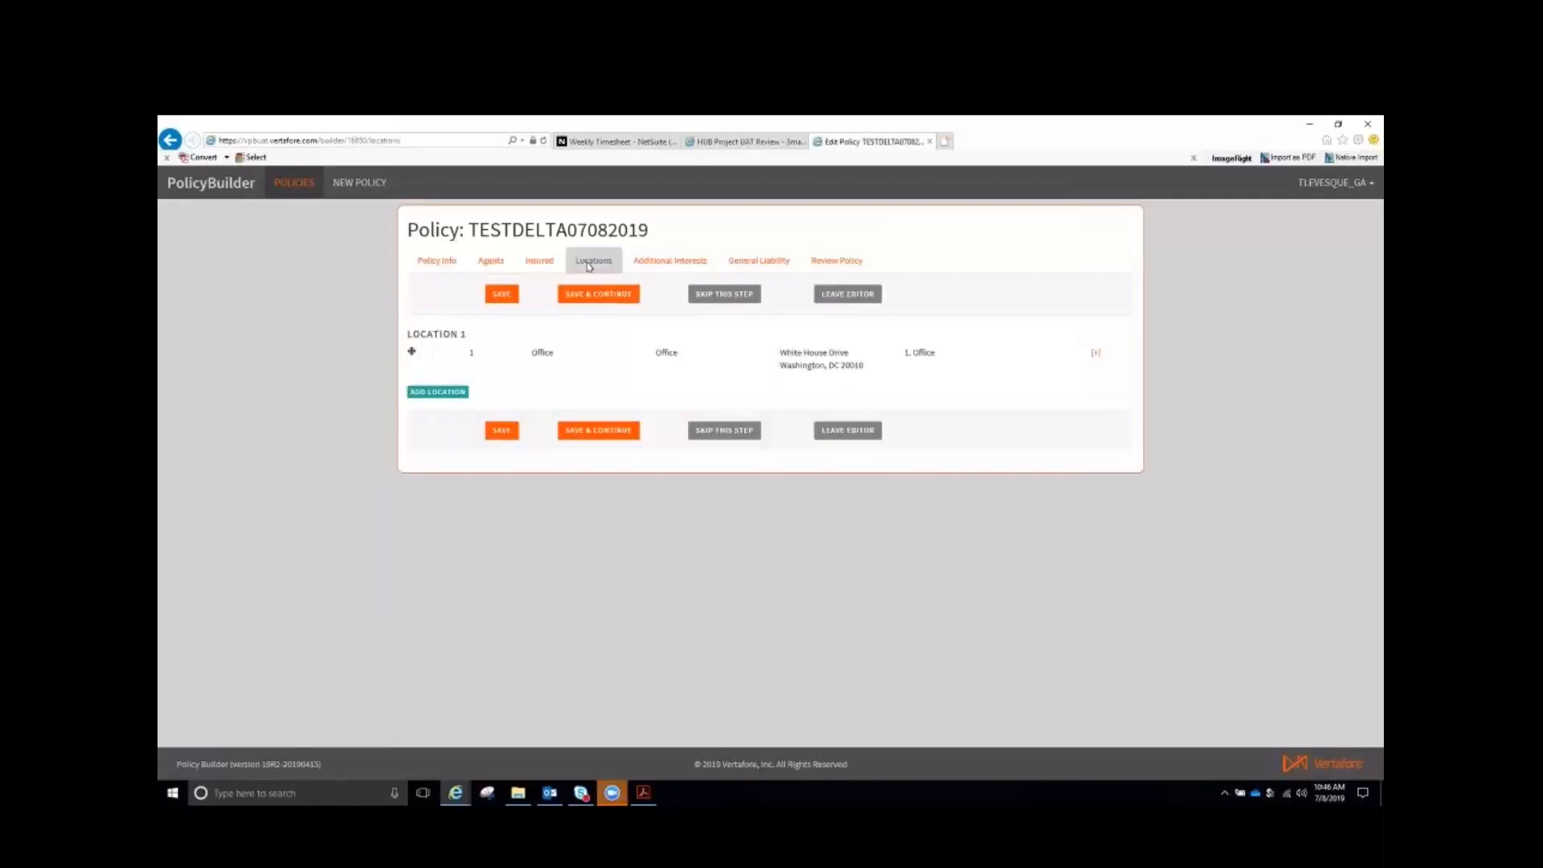
pyautogui.click(661, 261)
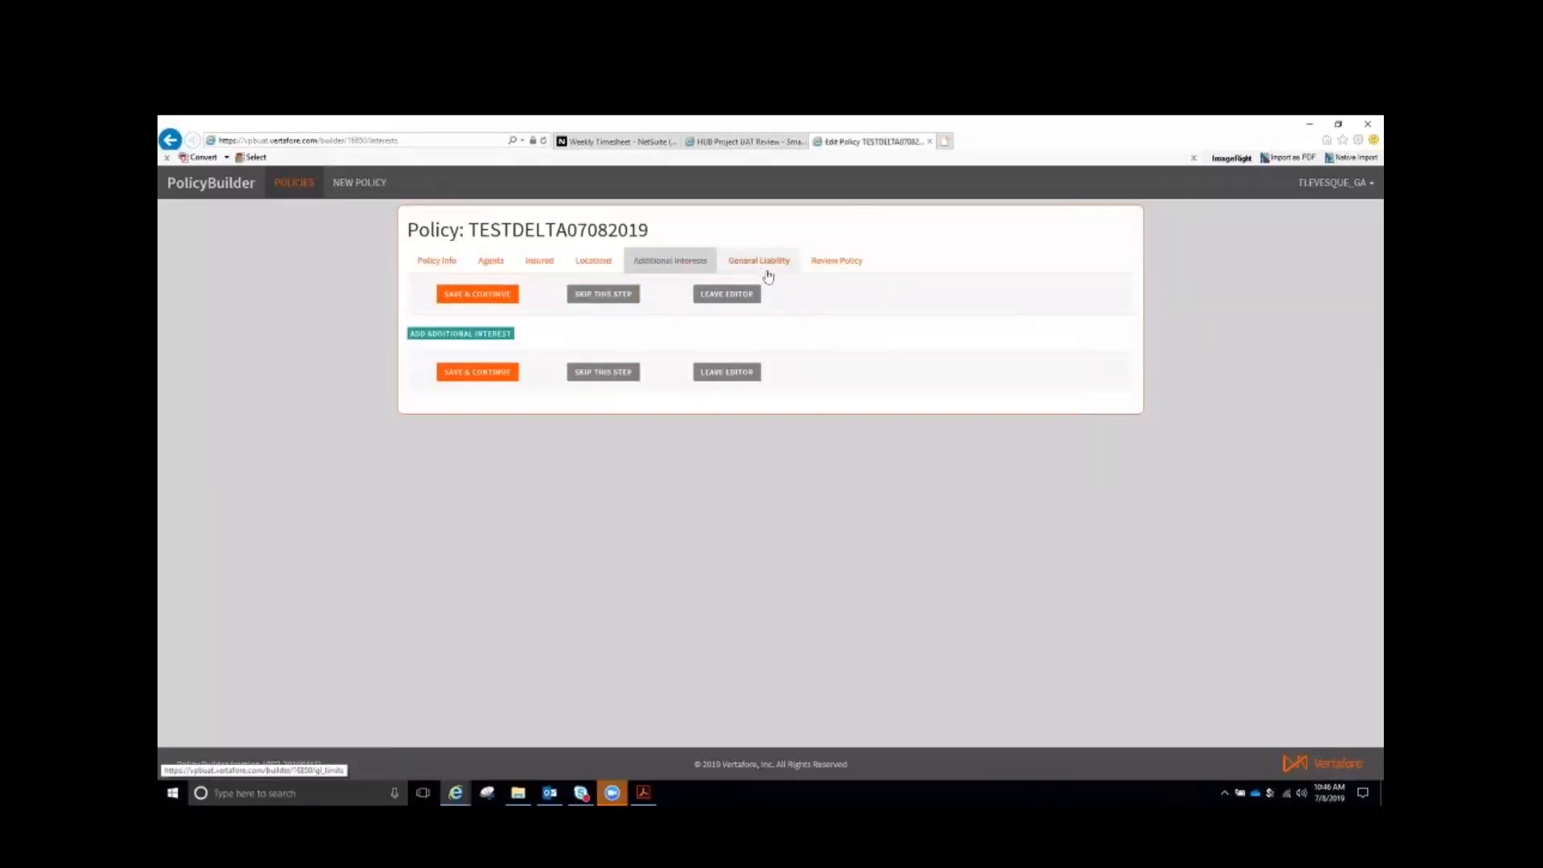
pyautogui.click(832, 262)
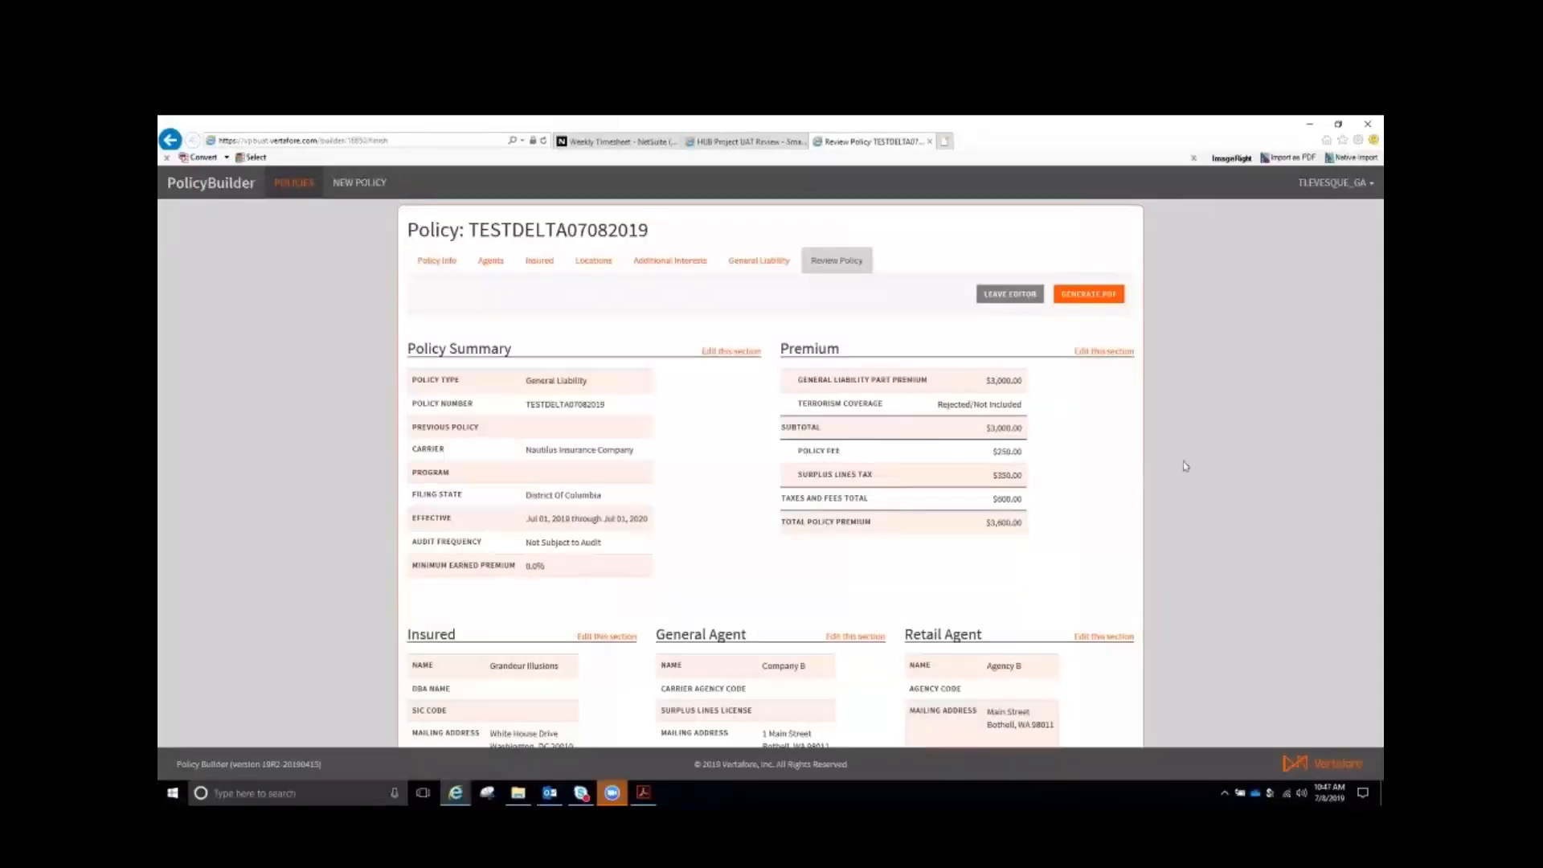
# Start generating the policy PDF, check the required forms, and continue to the policy data with no optional endorsements
pyautogui.click(1085, 295)
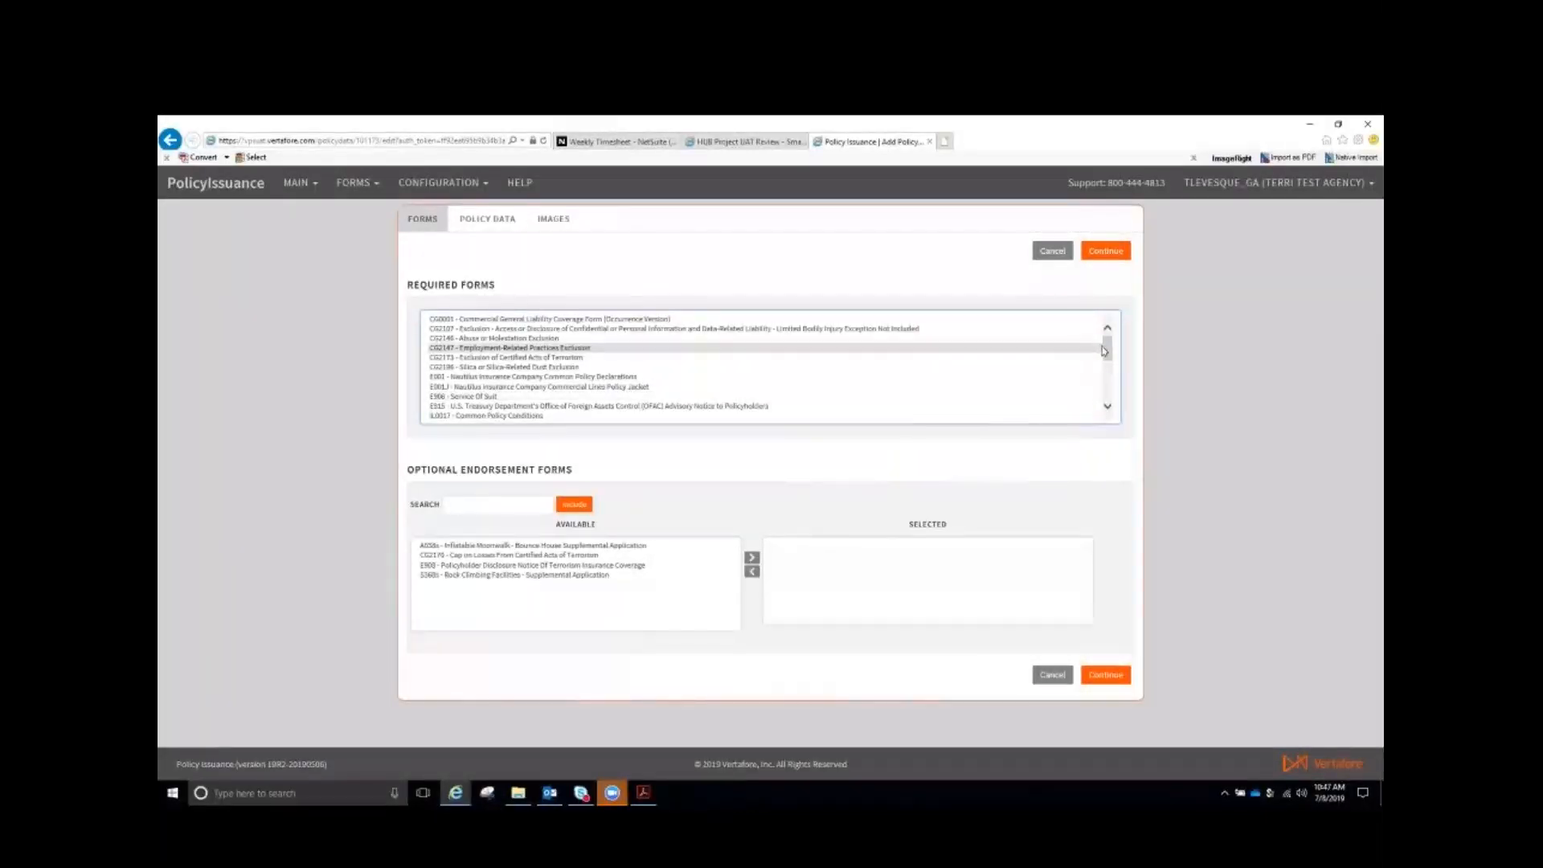
pyautogui.moveTo(1104, 351)
pyautogui.mouseDown()
pyautogui.moveTo(1107, 406)
pyautogui.moveTo(1106, 338)
pyautogui.mouseUp()
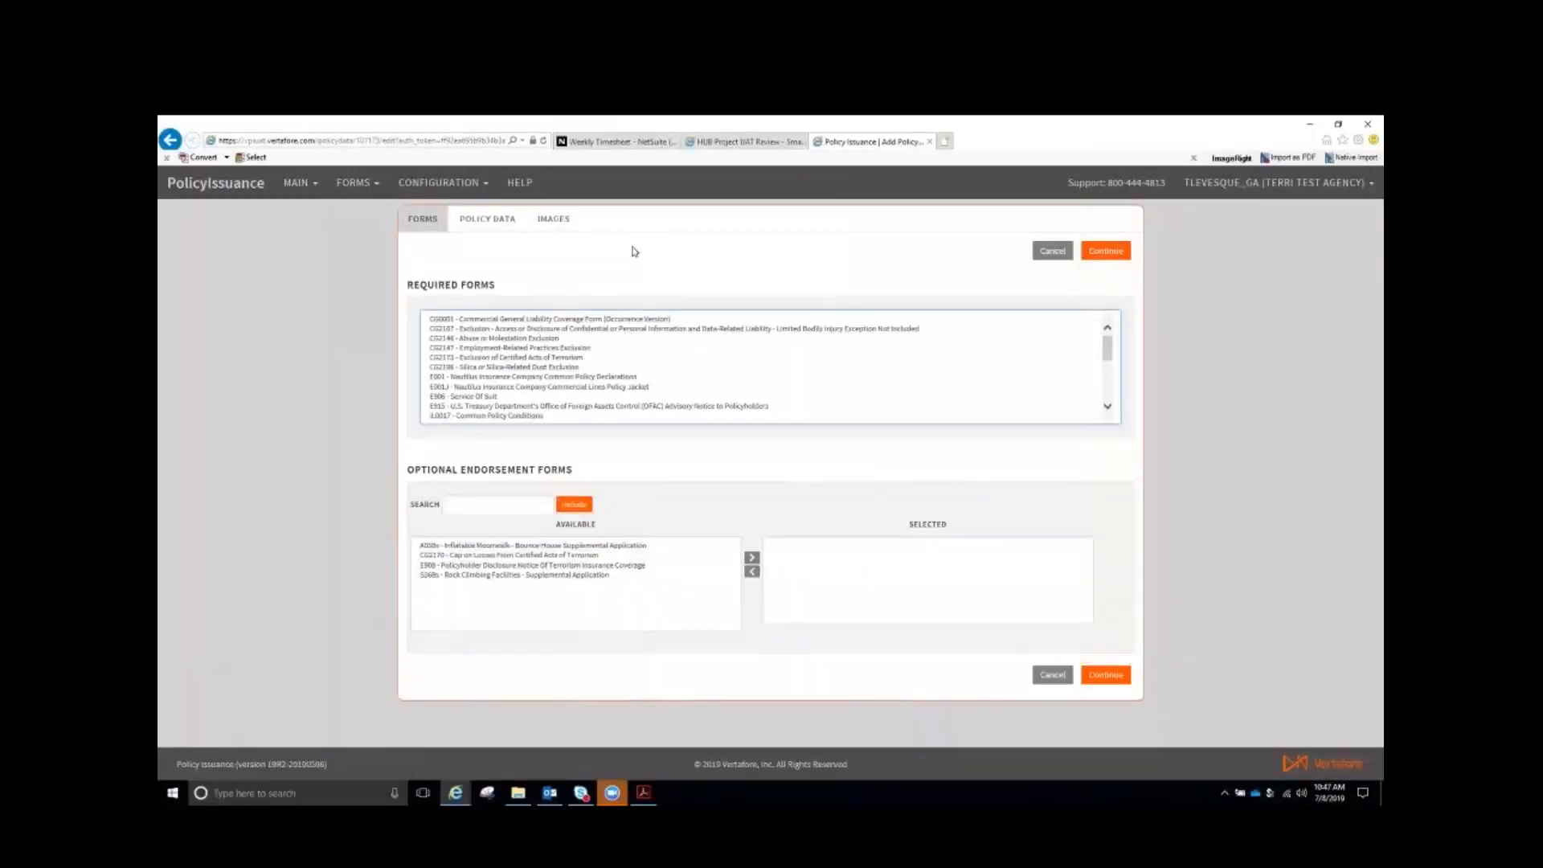
pyautogui.click(1113, 676)
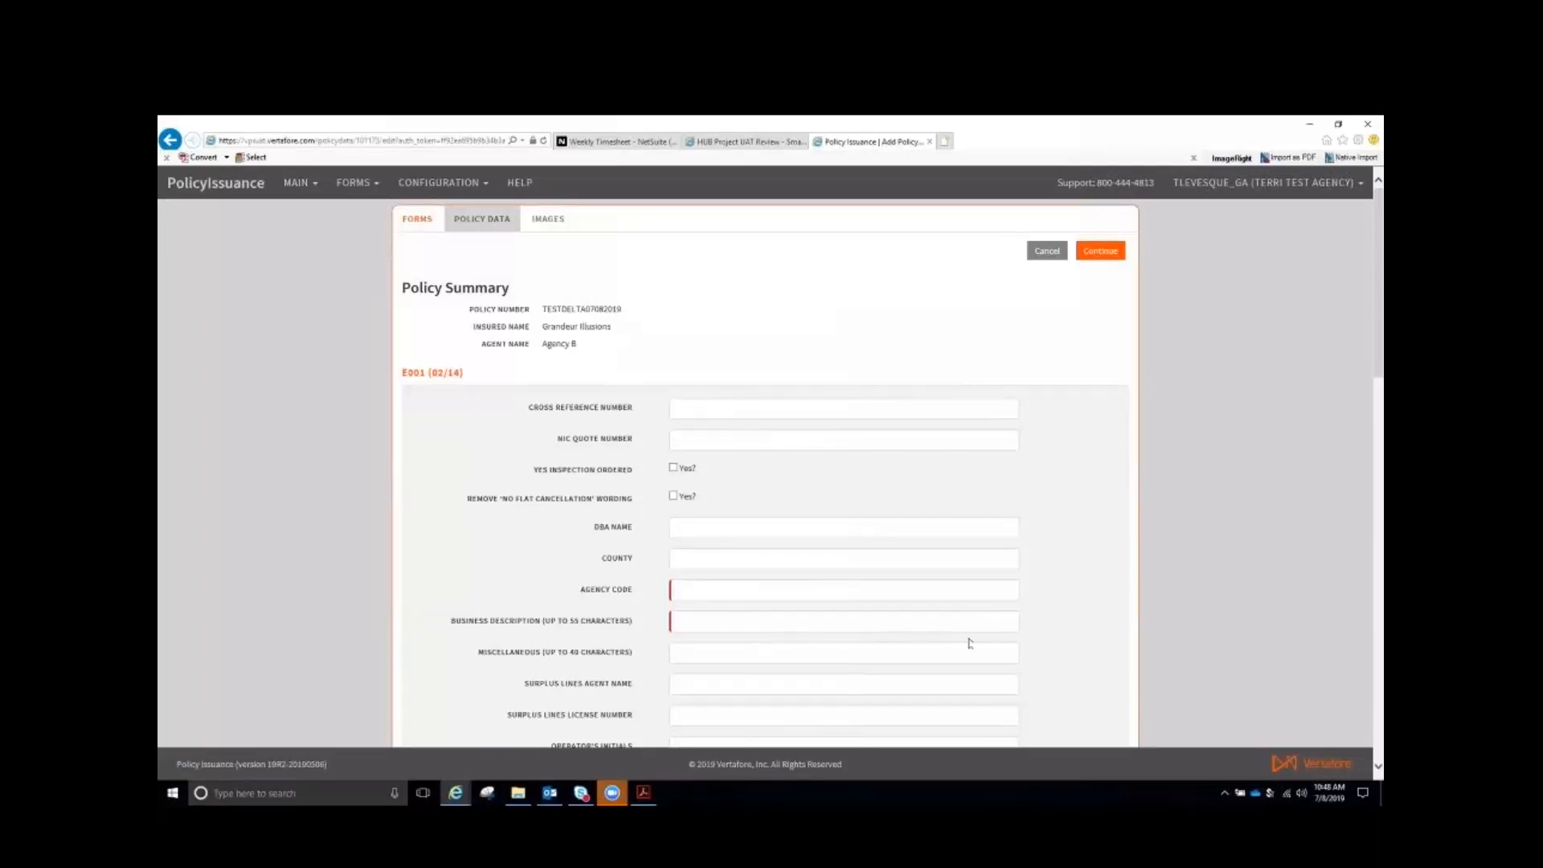
# Fill in the agency code and set the business description to "xxx" in the E001 form data
pyautogui.click(681, 593)
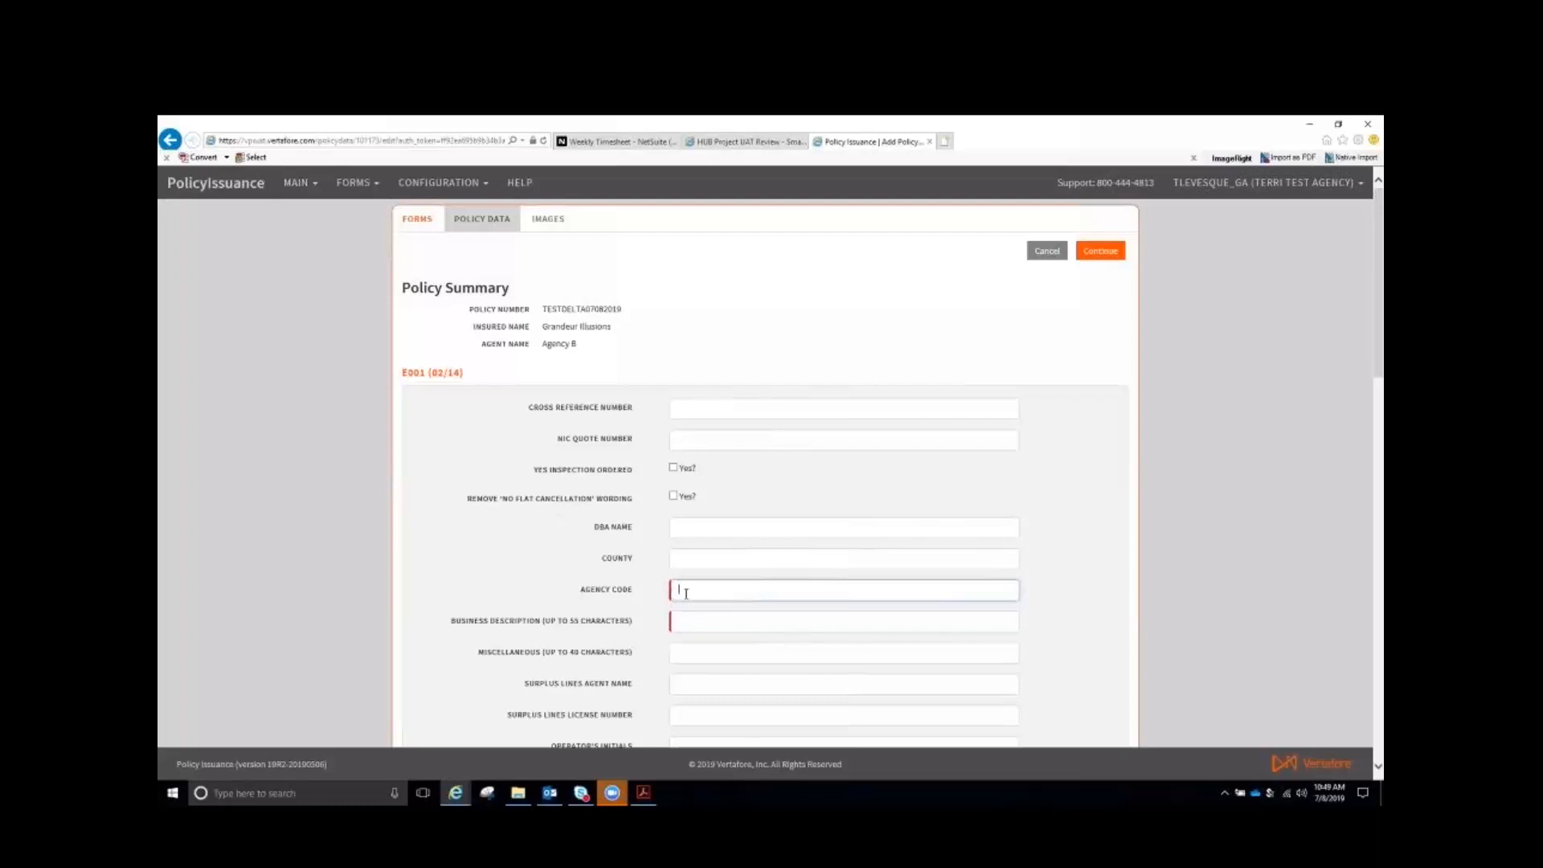
pyautogui.write('23448798')
pyautogui.click(680, 621)
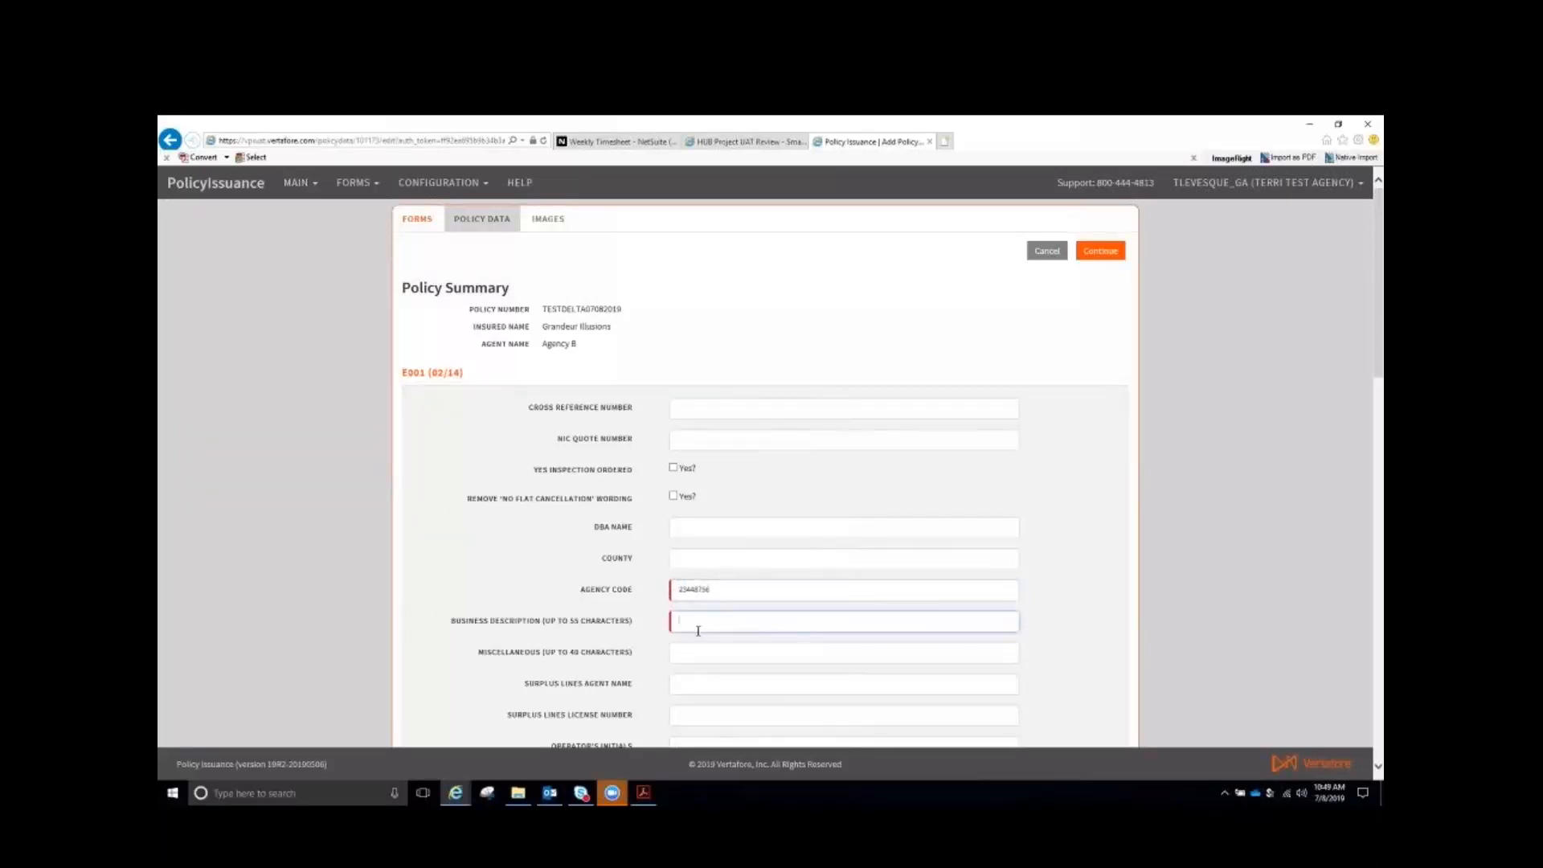
pyautogui.write('test')
# Fill in the required underwriter's last name in the S902 form section
pyautogui.scroll(-8, 784, 623)
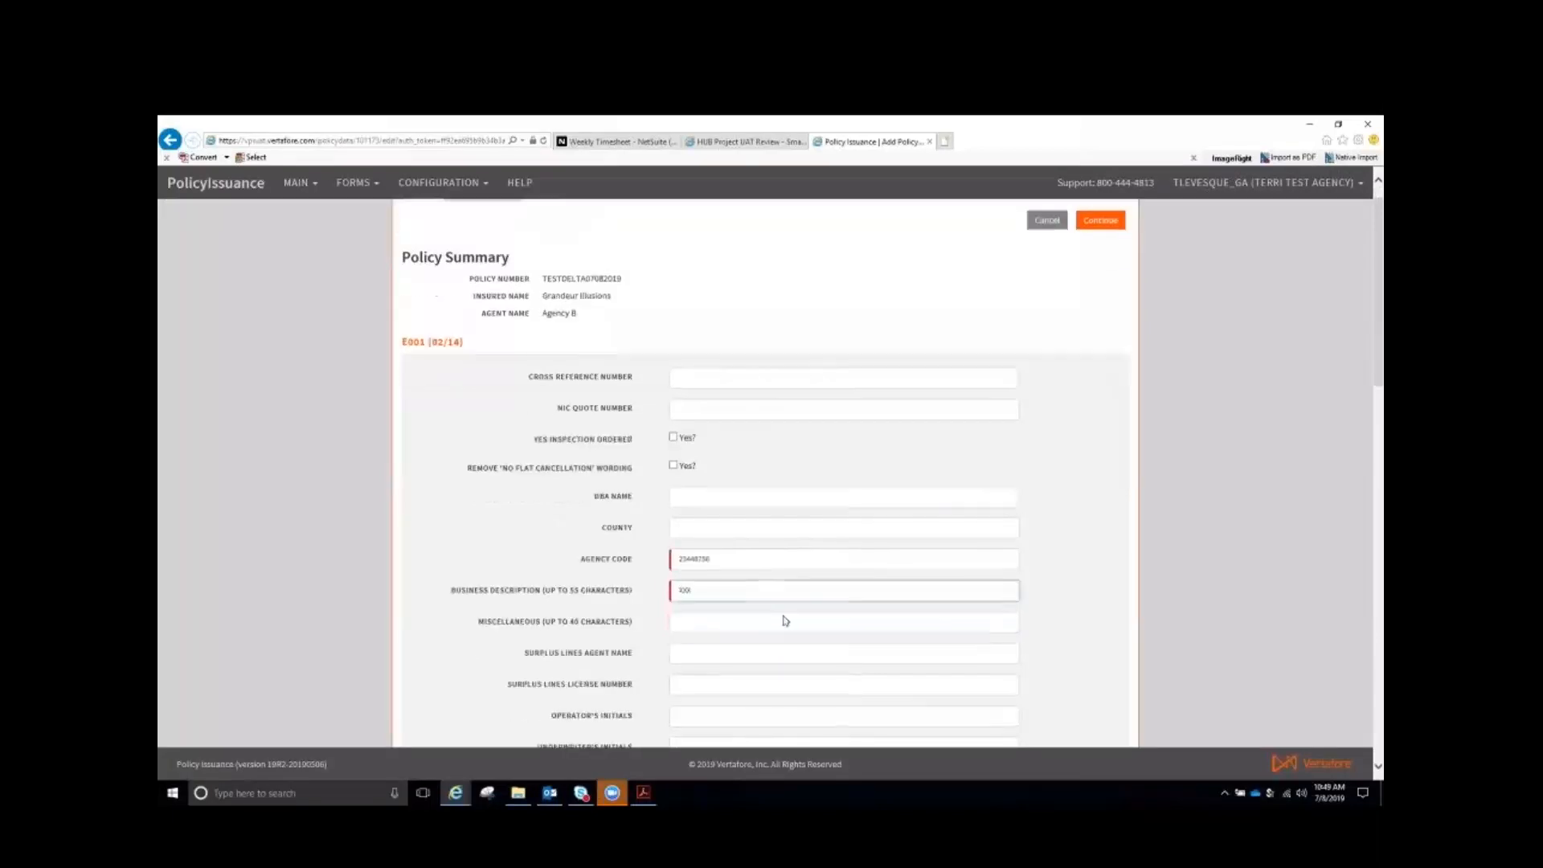
pyautogui.scroll(2, 747, 595)
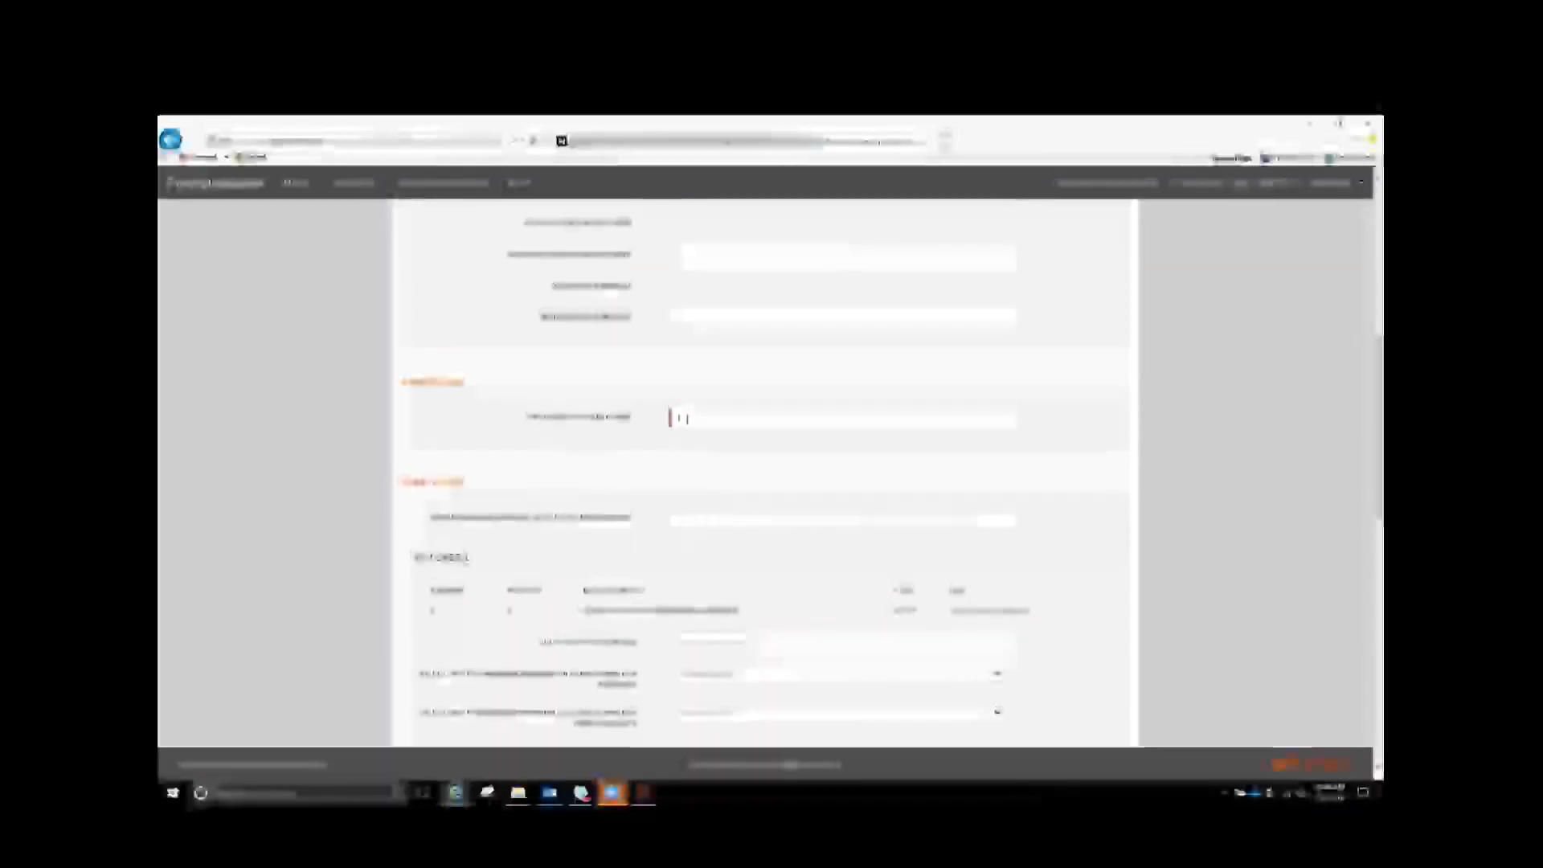
pyautogui.click(687, 418)
pyautogui.write('tl')
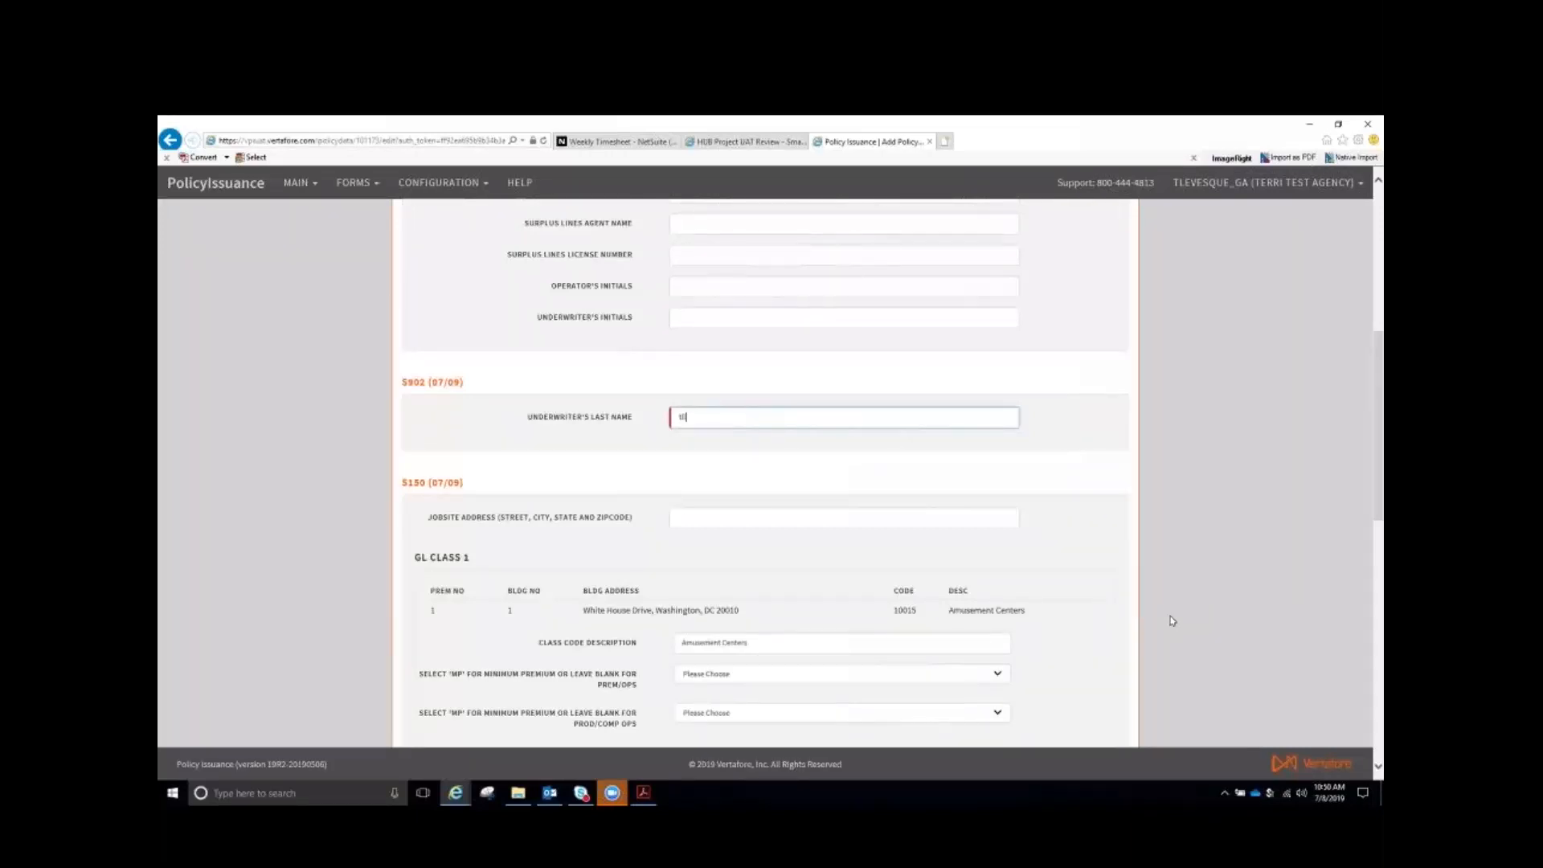
# Enter "xxx" as both the recreational equipment description and serial number for the first equipment exclusion in form S275
pyautogui.scroll(-15, 854, 677)
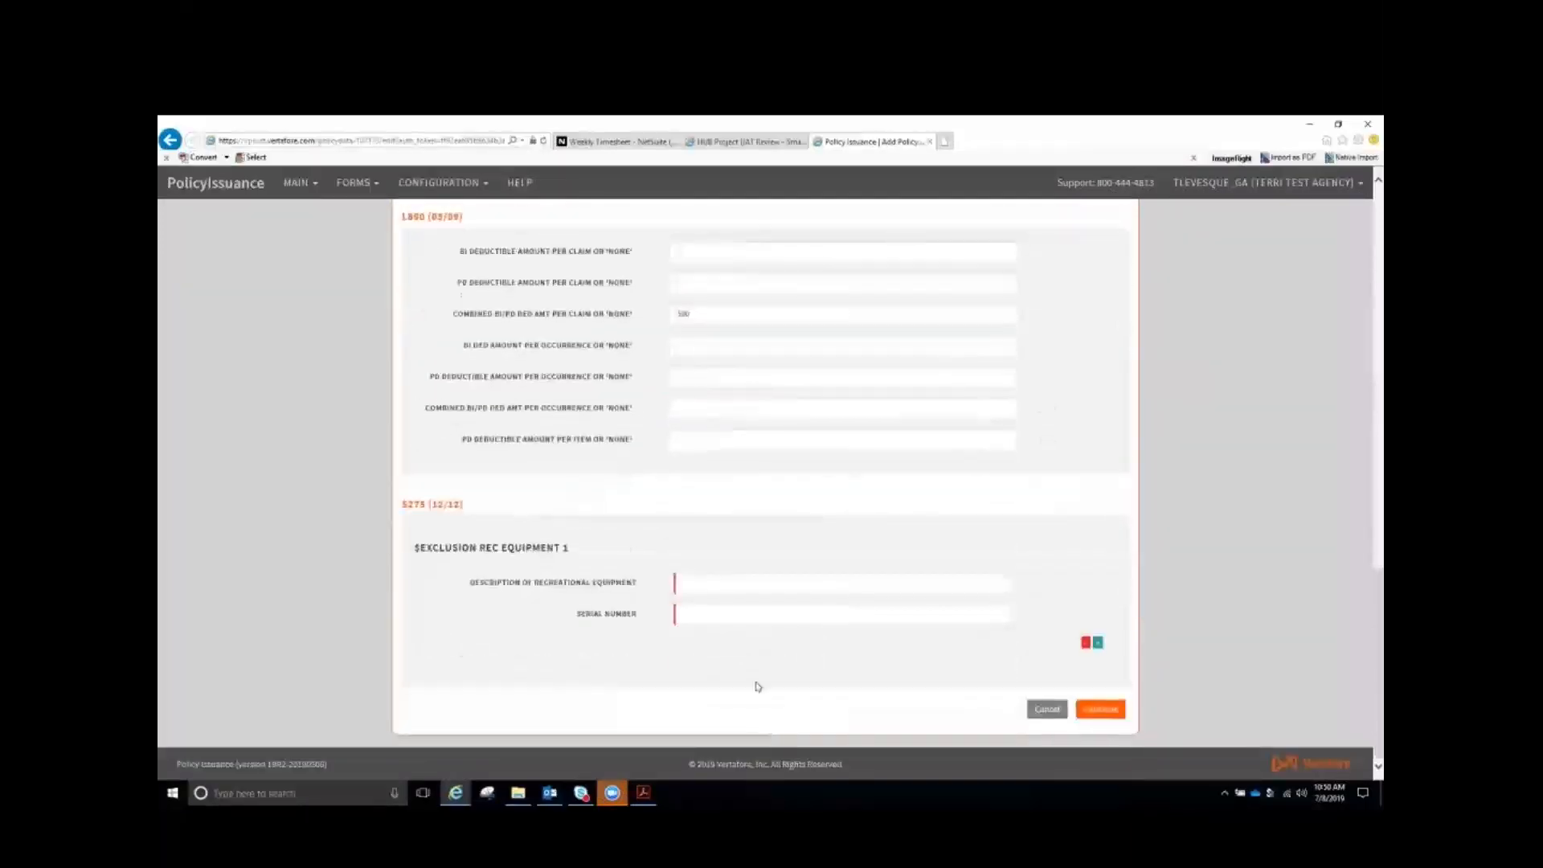
pyautogui.click(692, 587)
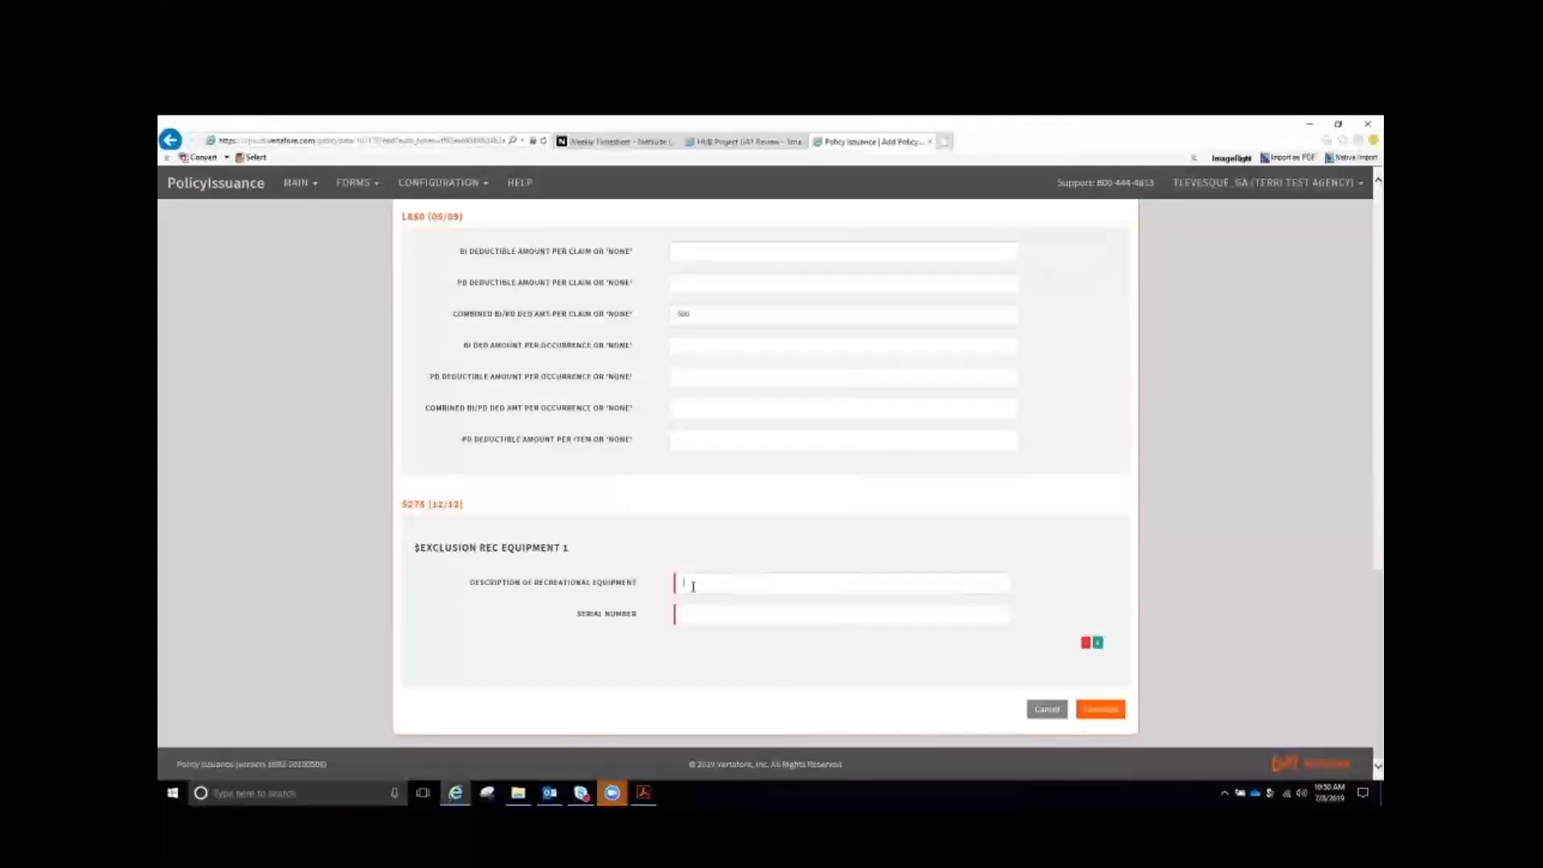
pyautogui.write('xxx')
pyautogui.click(688, 615)
pyautogui.write('xxx')
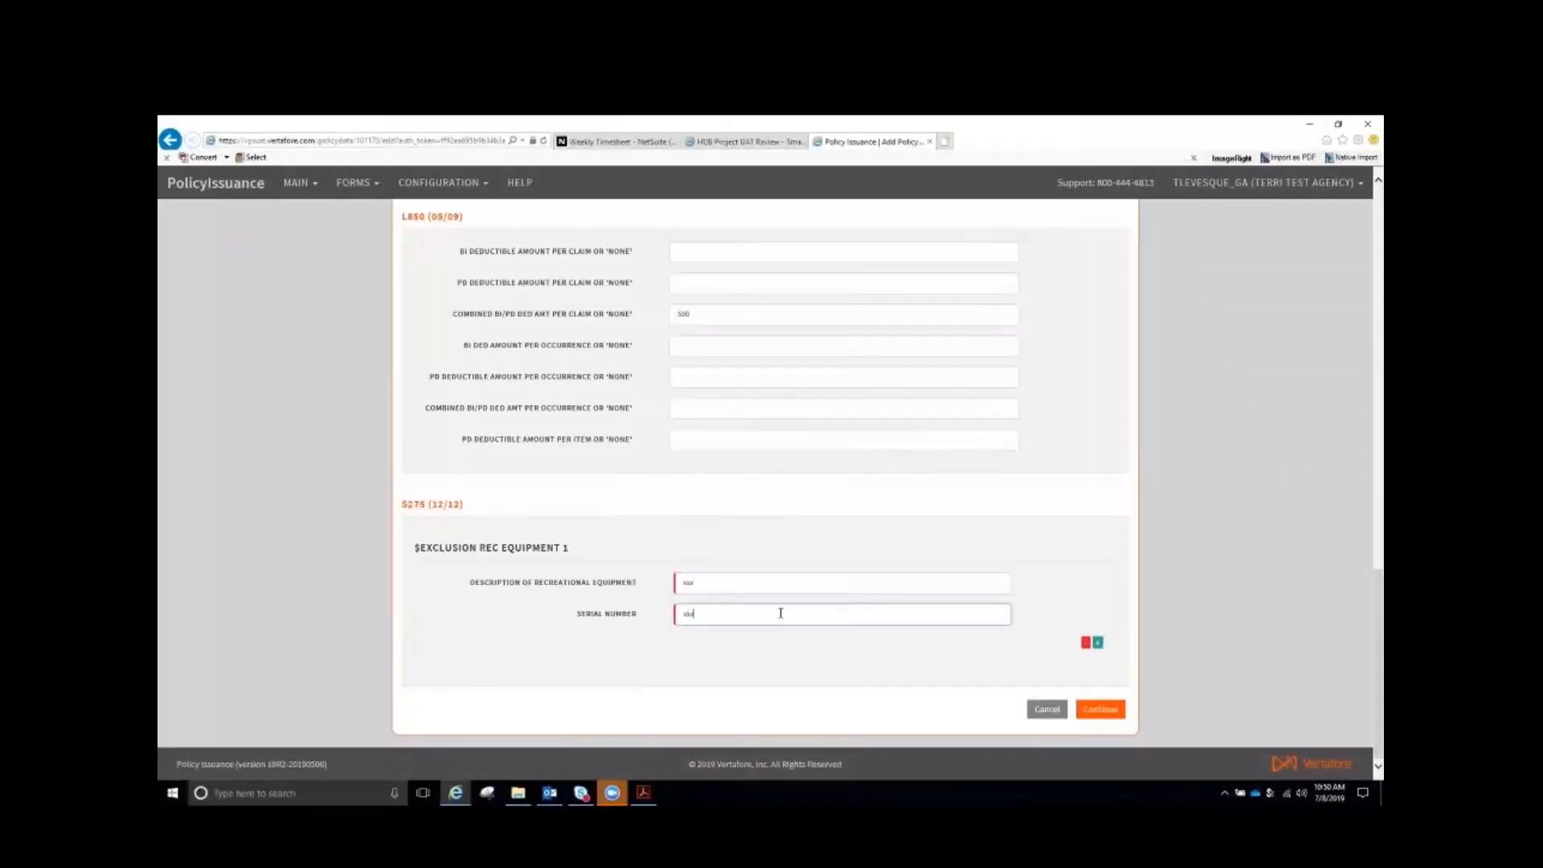
# Examine the policy data form's remaining fields, including the jobsite address, minimum premium choices, payroll and deductible amounts
pyautogui.scroll(5, 1044, 581)
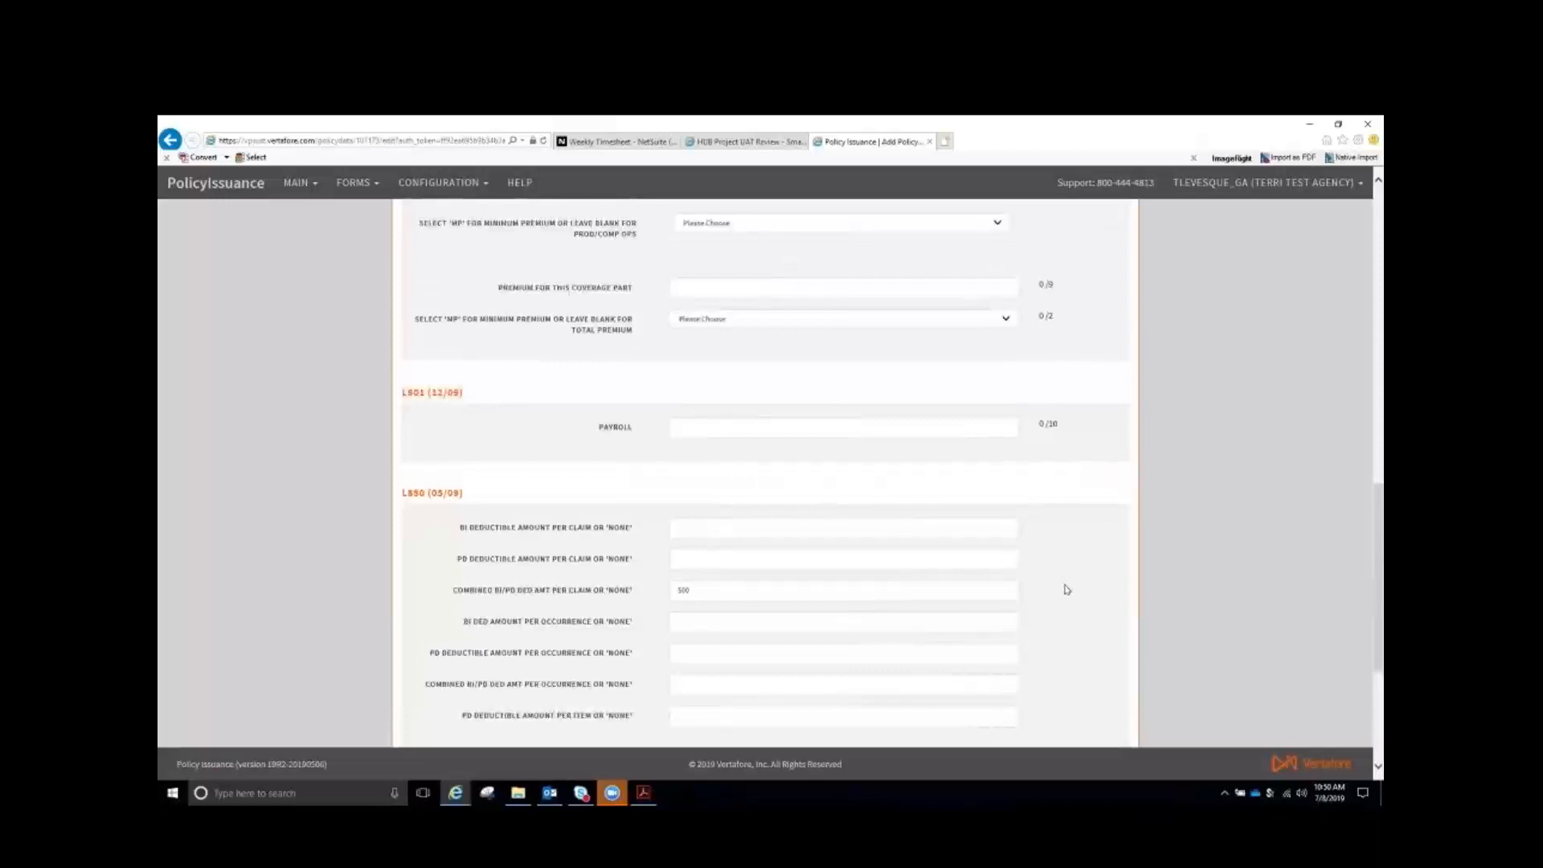
pyautogui.scroll(3, 1067, 601)
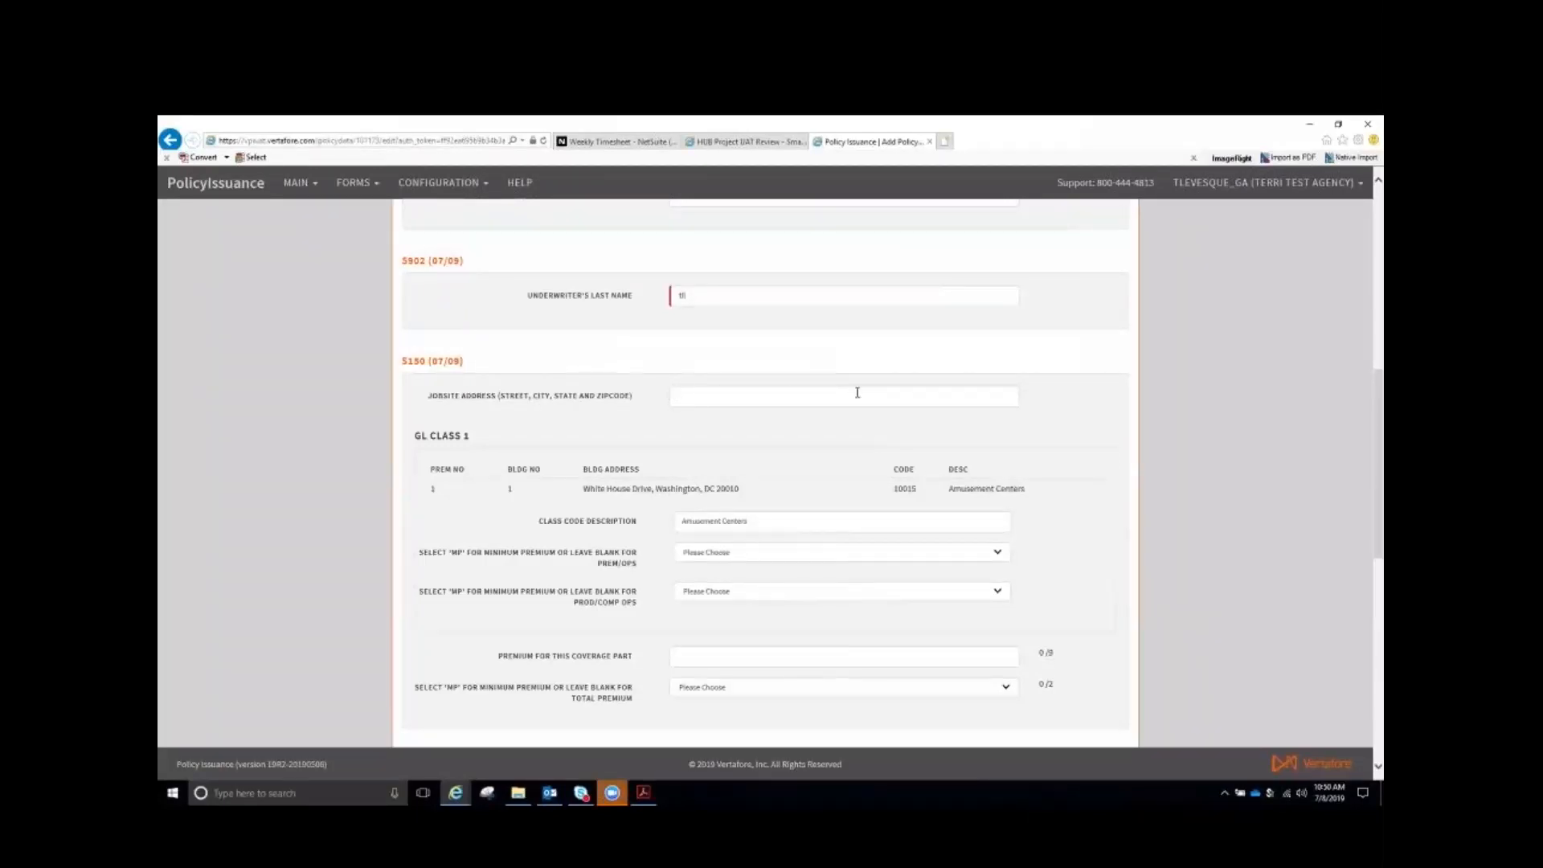
pyautogui.click(685, 397)
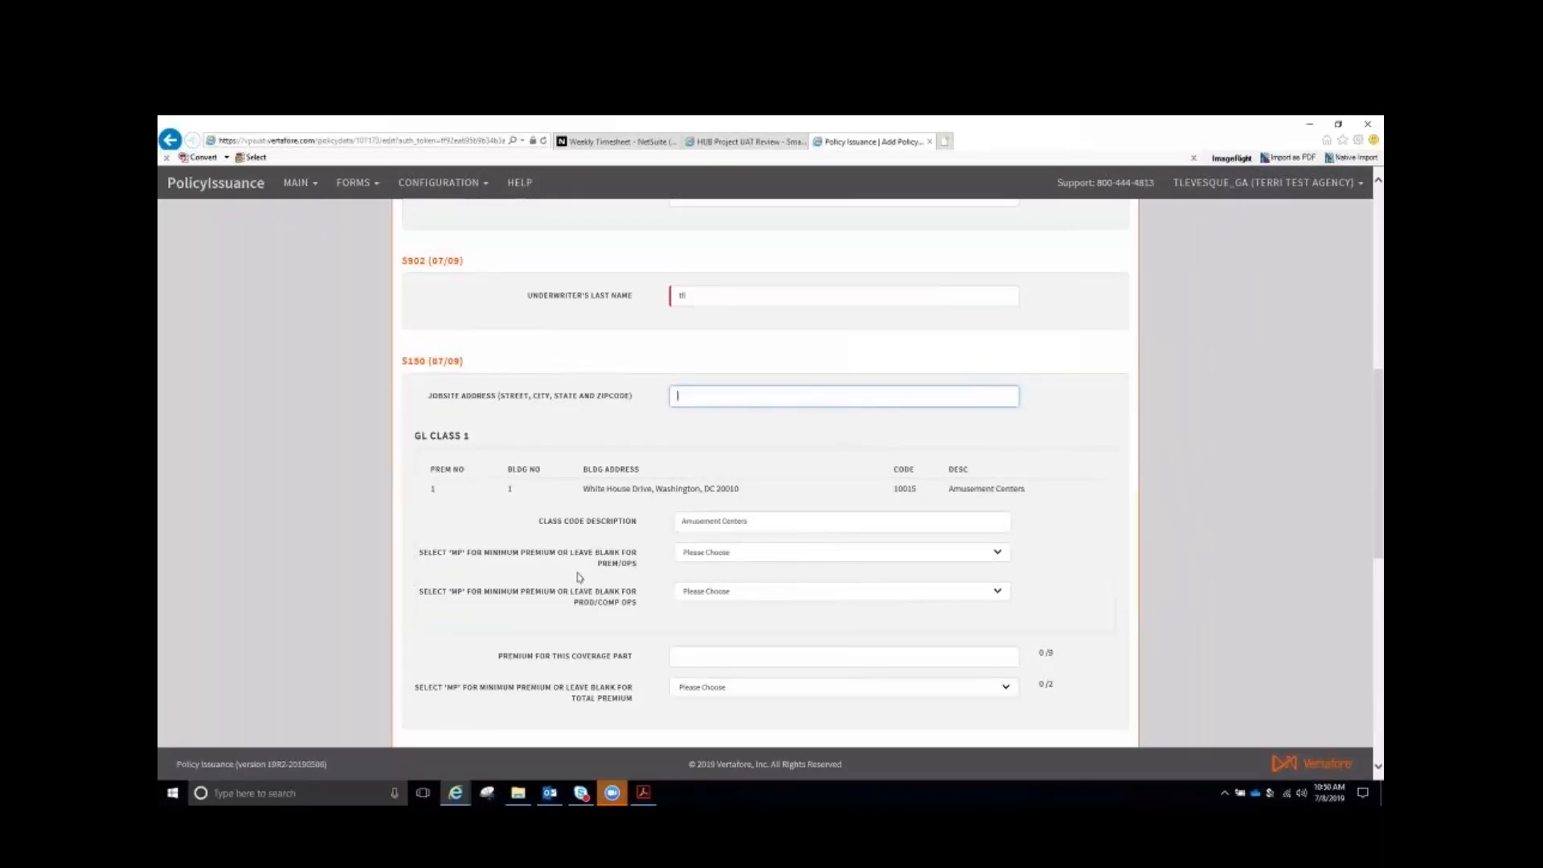
pyautogui.scroll(-10, 581, 578)
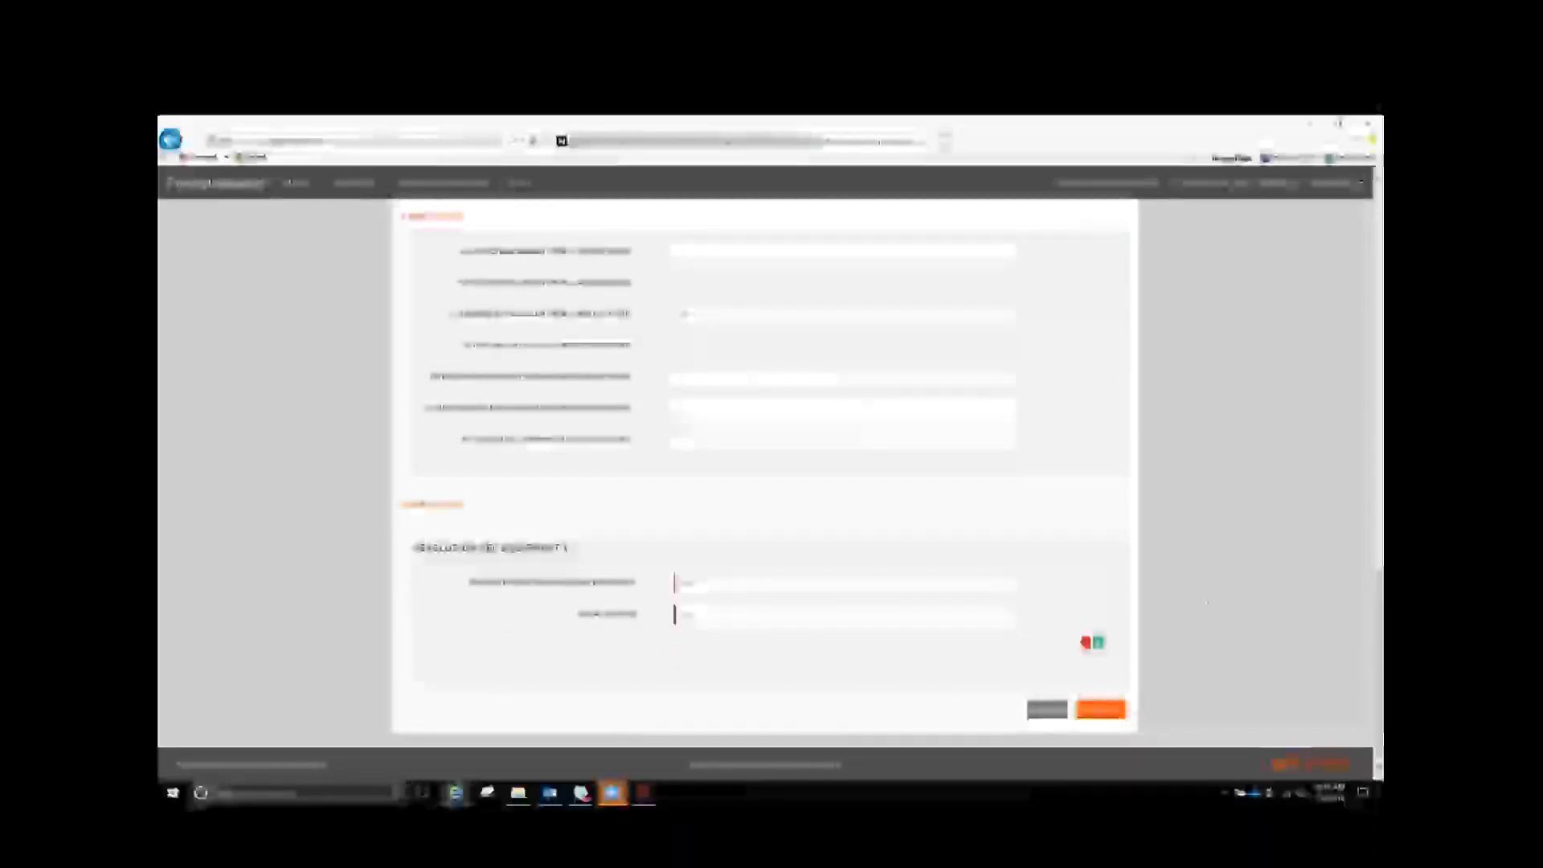
pyautogui.scroll(1, 1198, 601)
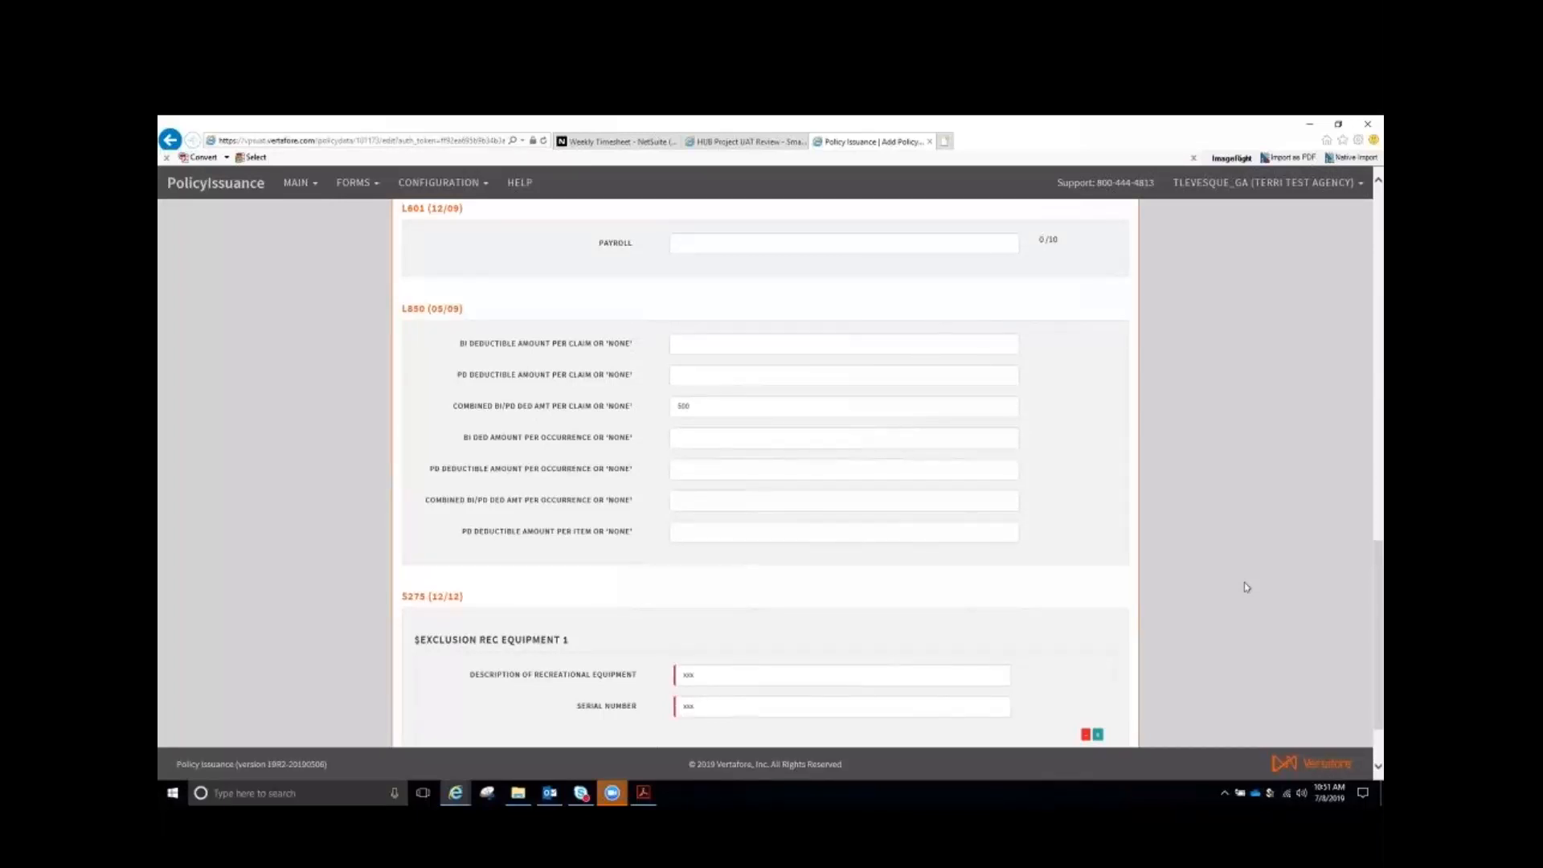
pyautogui.scroll(15, 1229, 555)
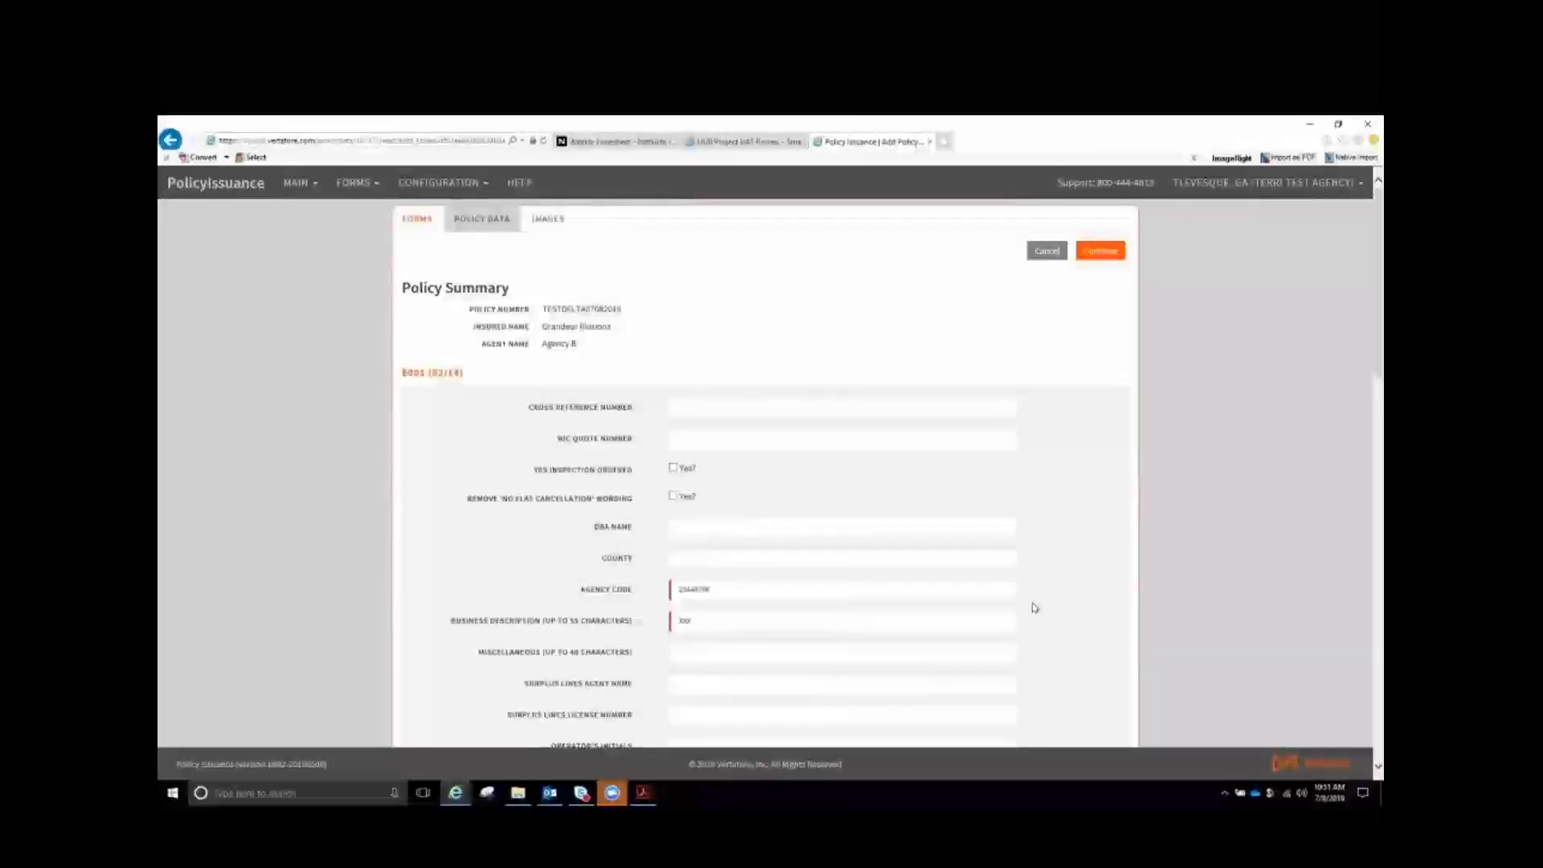
pyautogui.scroll(-5, 1030, 608)
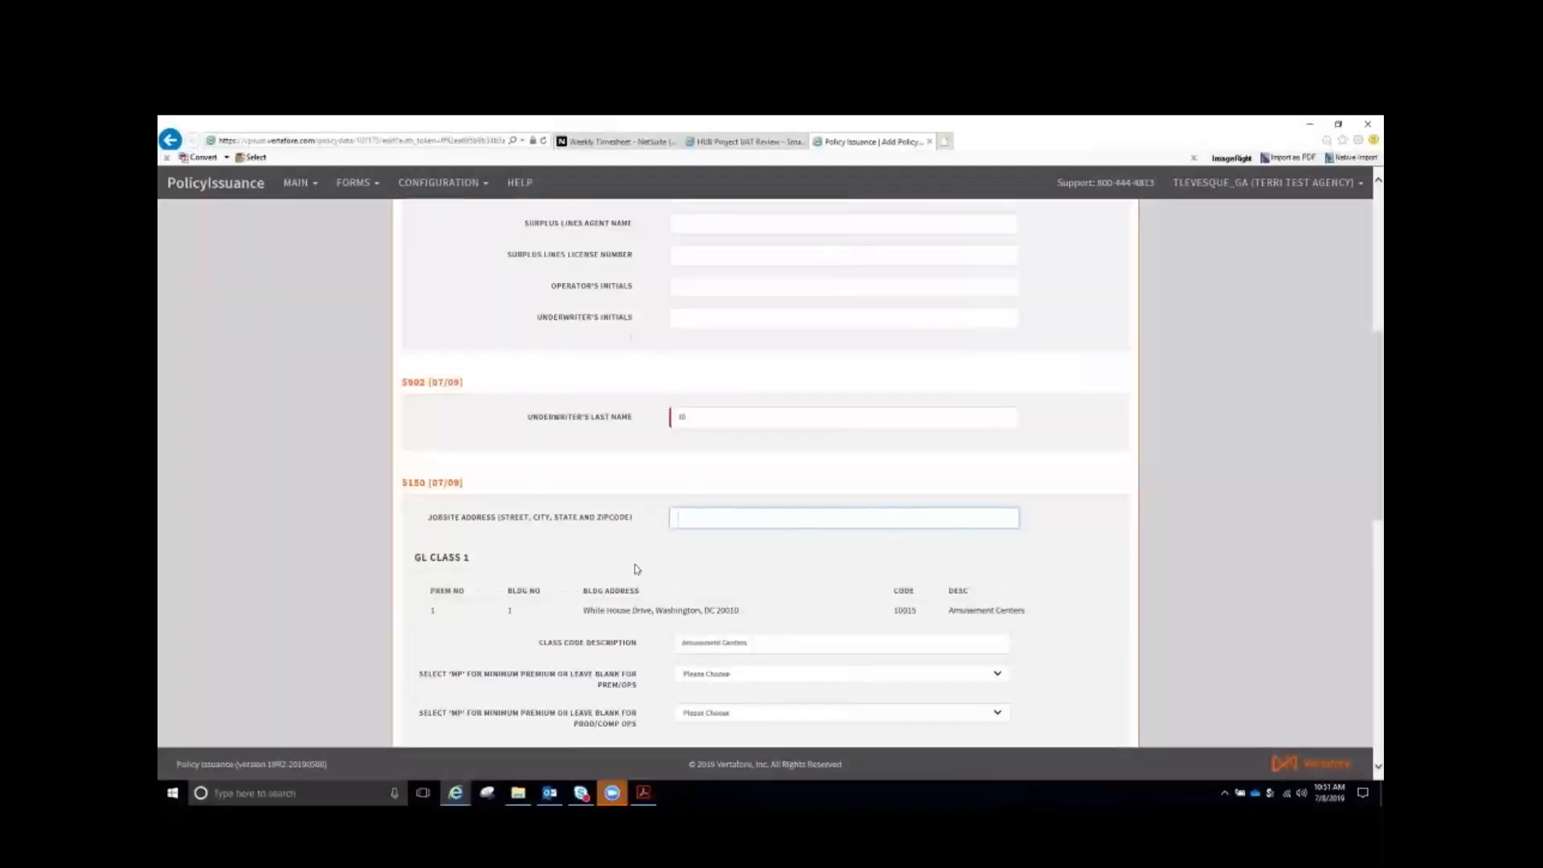
pyautogui.scroll(-1, 762, 585)
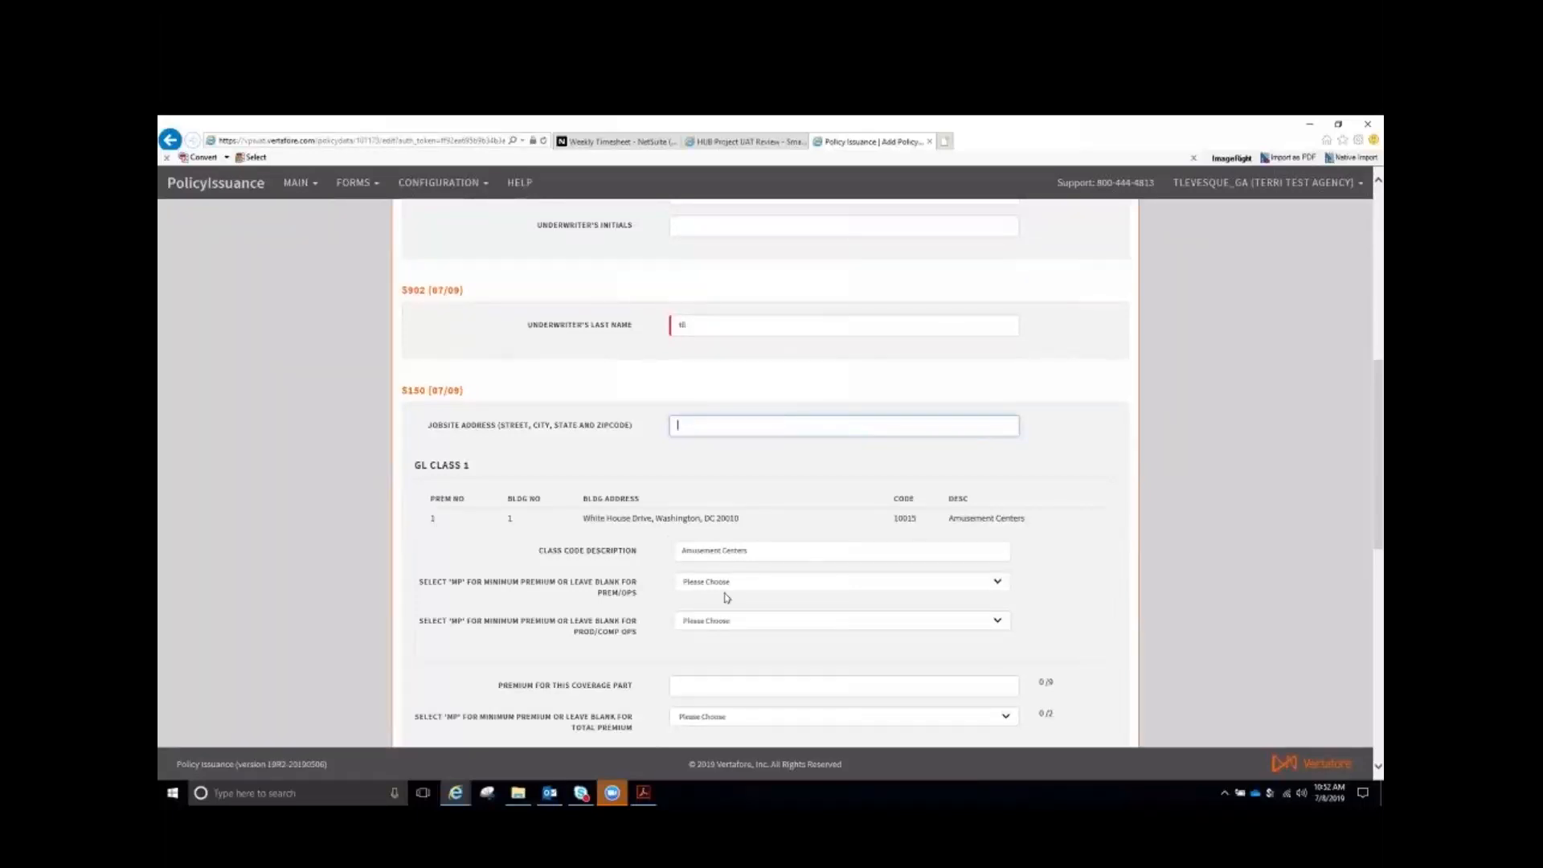
pyautogui.scroll(-15, 957, 584)
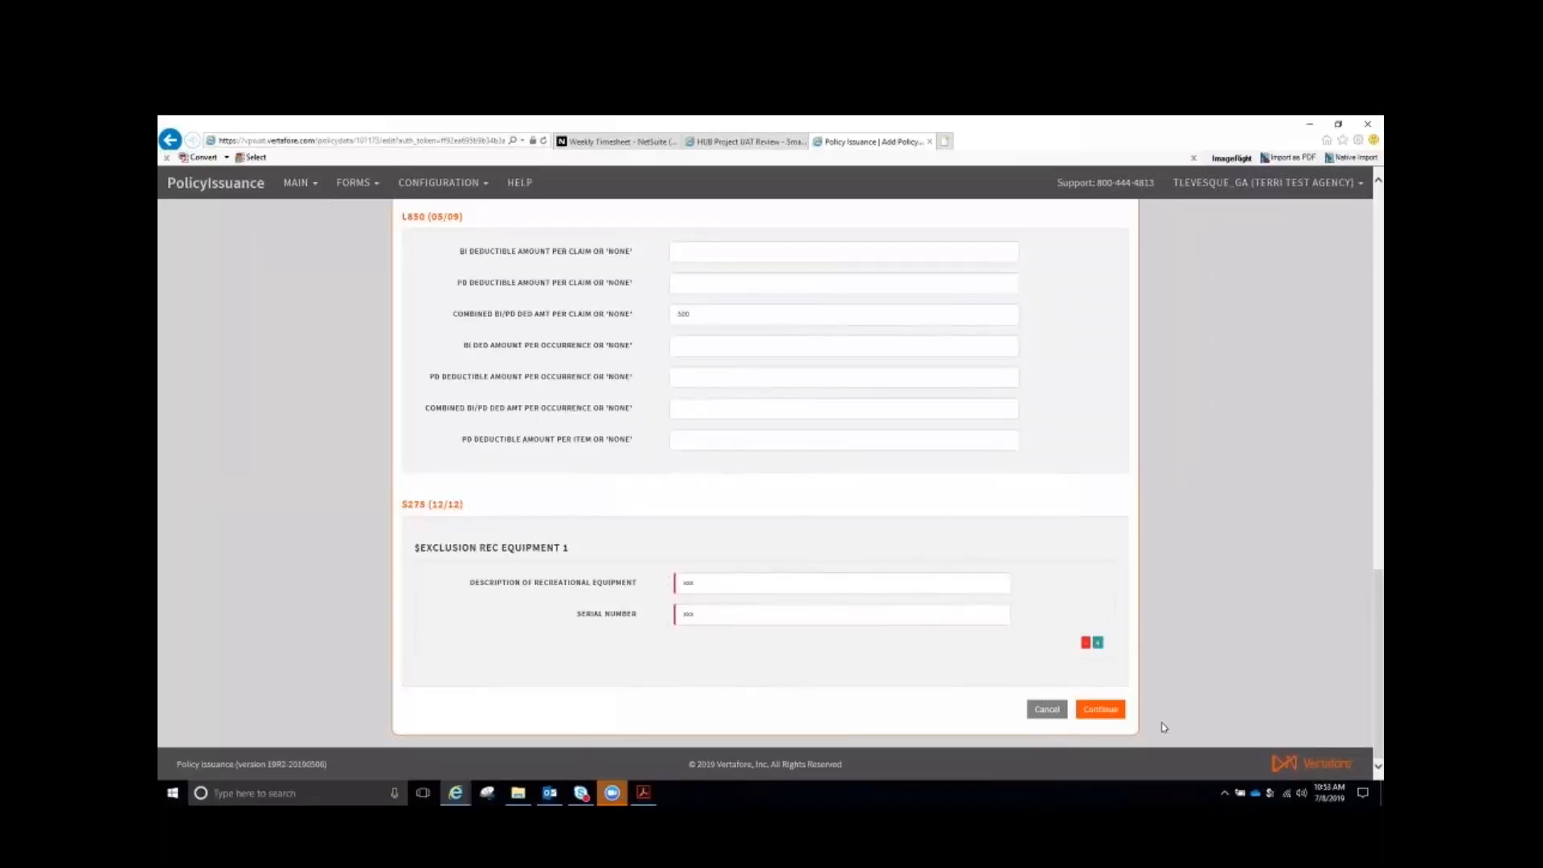
# Submit the completed form data to generate the policy and open its full PDF in Adobe Acrobat
pyautogui.click(1112, 714)
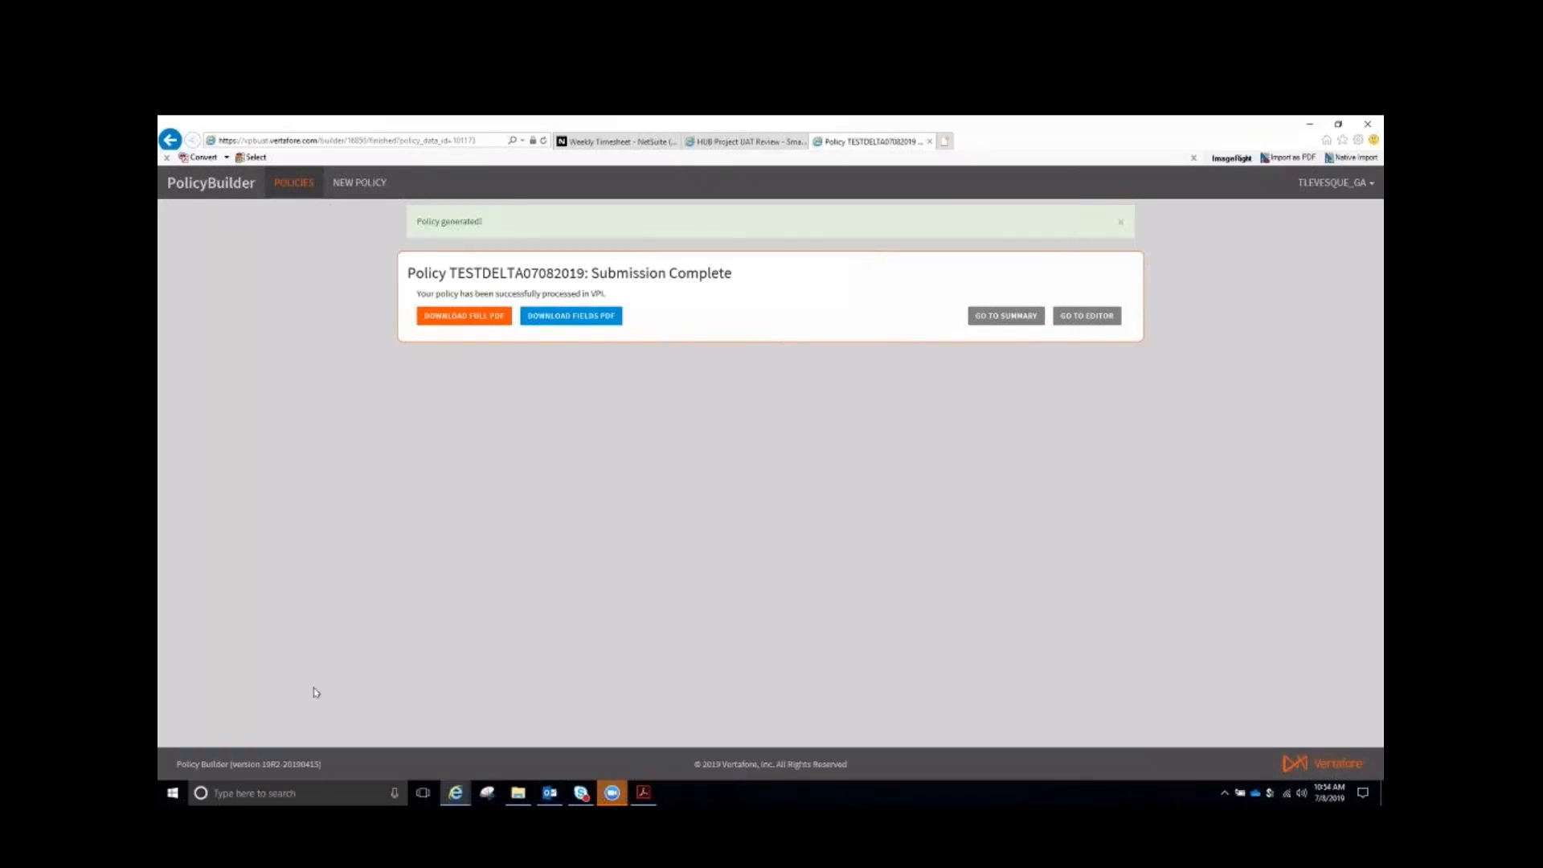
pyautogui.click(468, 321)
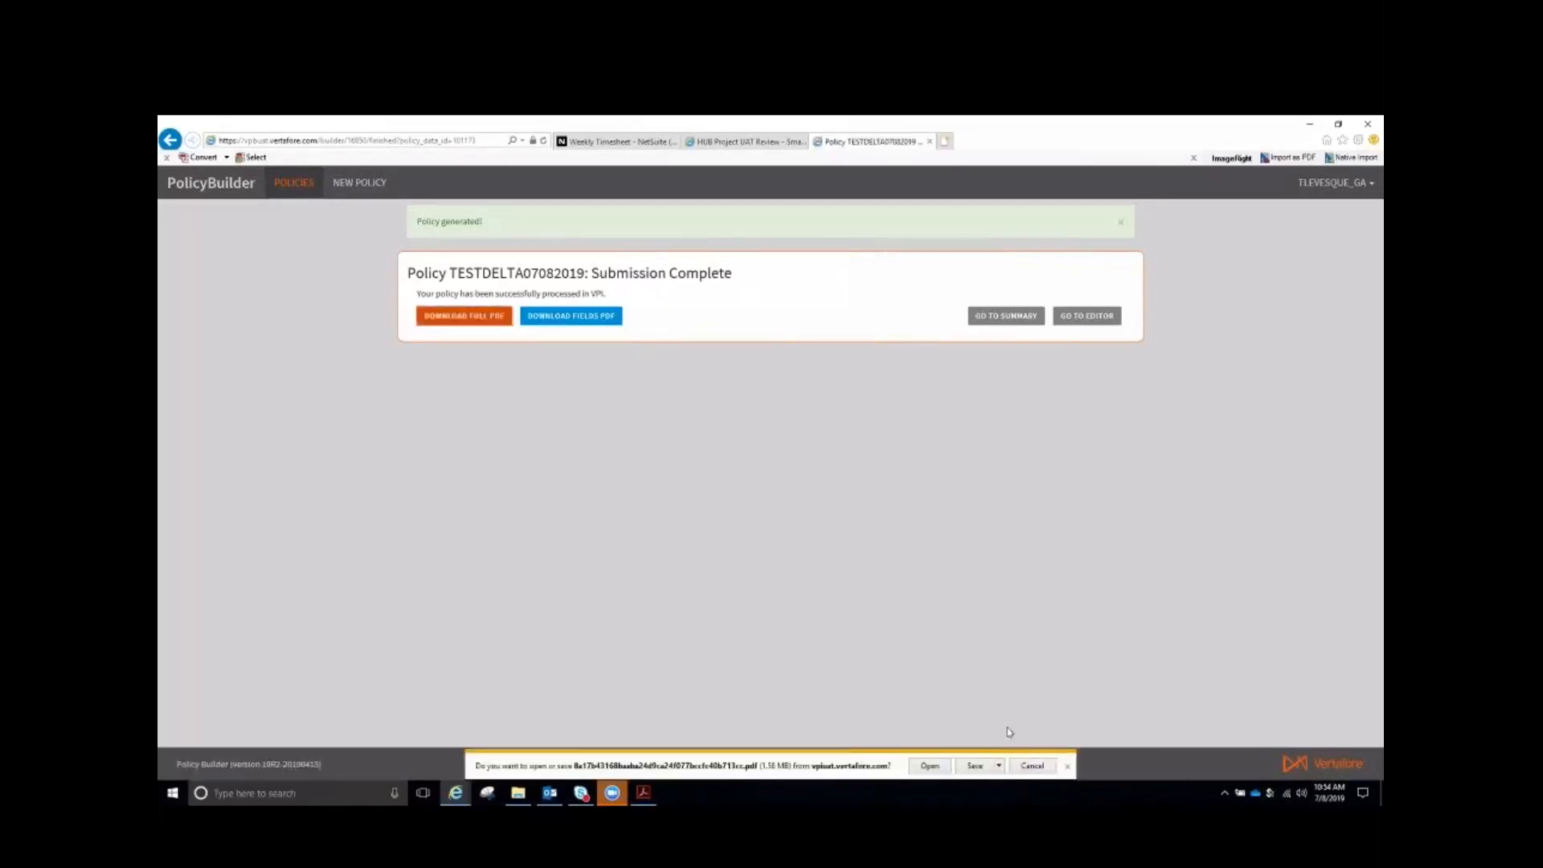
pyautogui.click(930, 764)
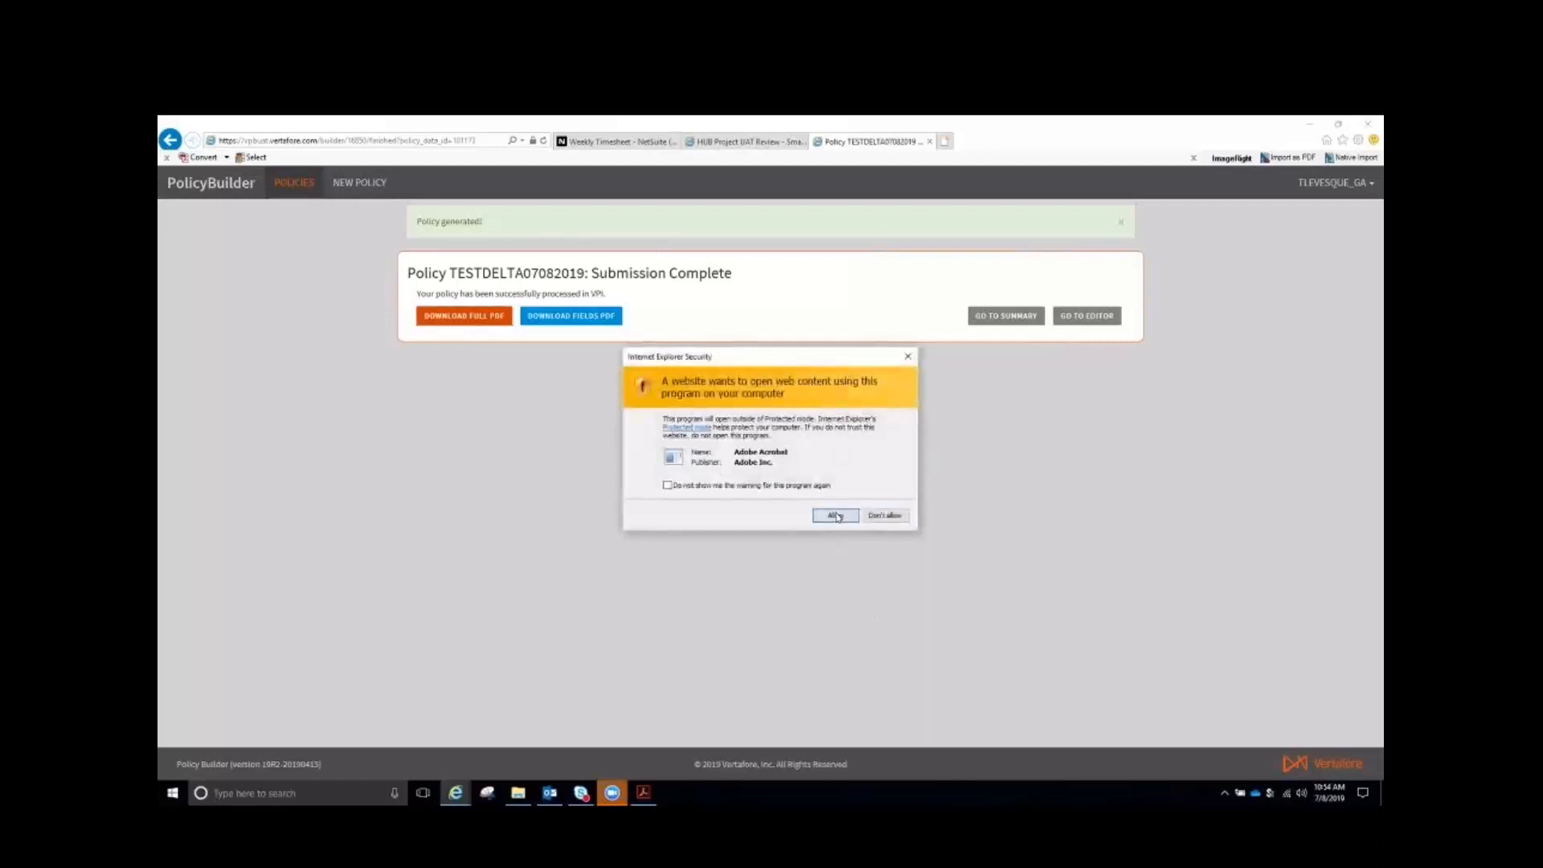
pyautogui.click(835, 514)
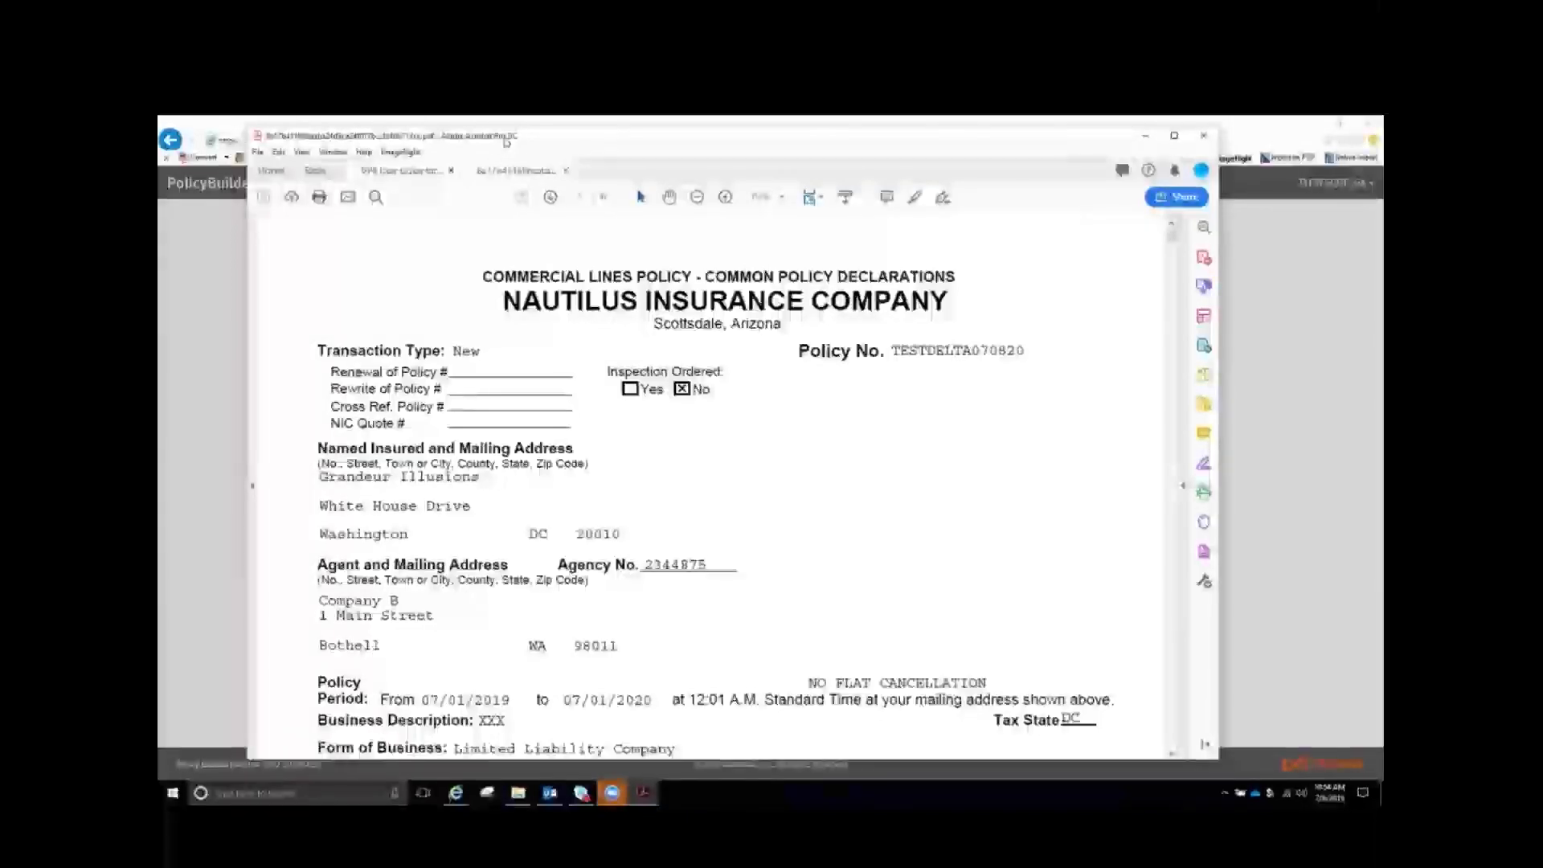
# Close the generated policy PDF and switch back to the policy's submission page in the browser
pyautogui.moveTo(506, 140); pyautogui.dragTo(723, 137)
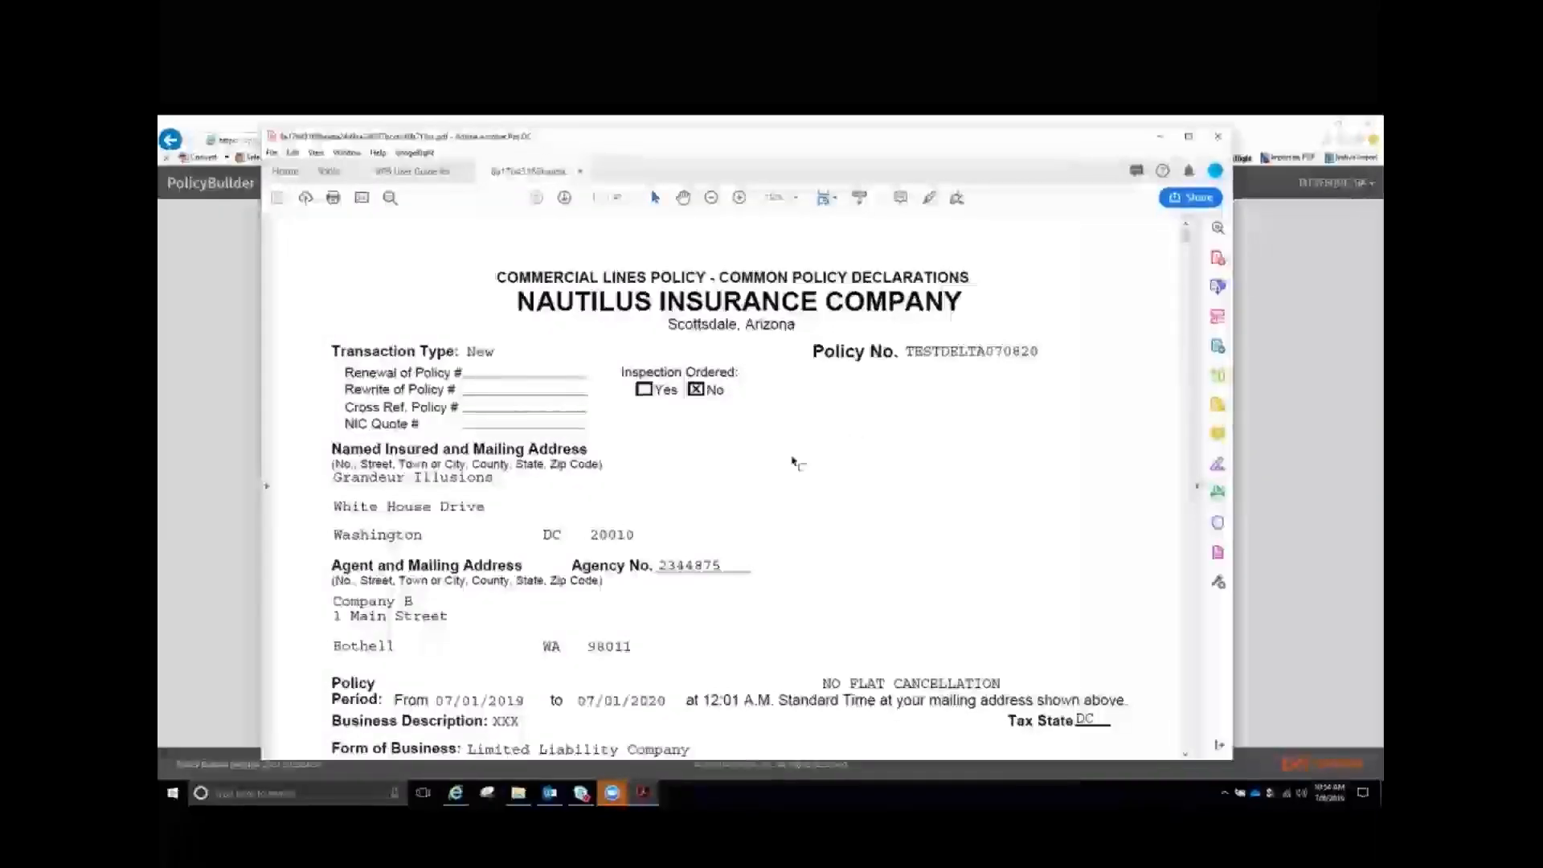
pyautogui.click(581, 172)
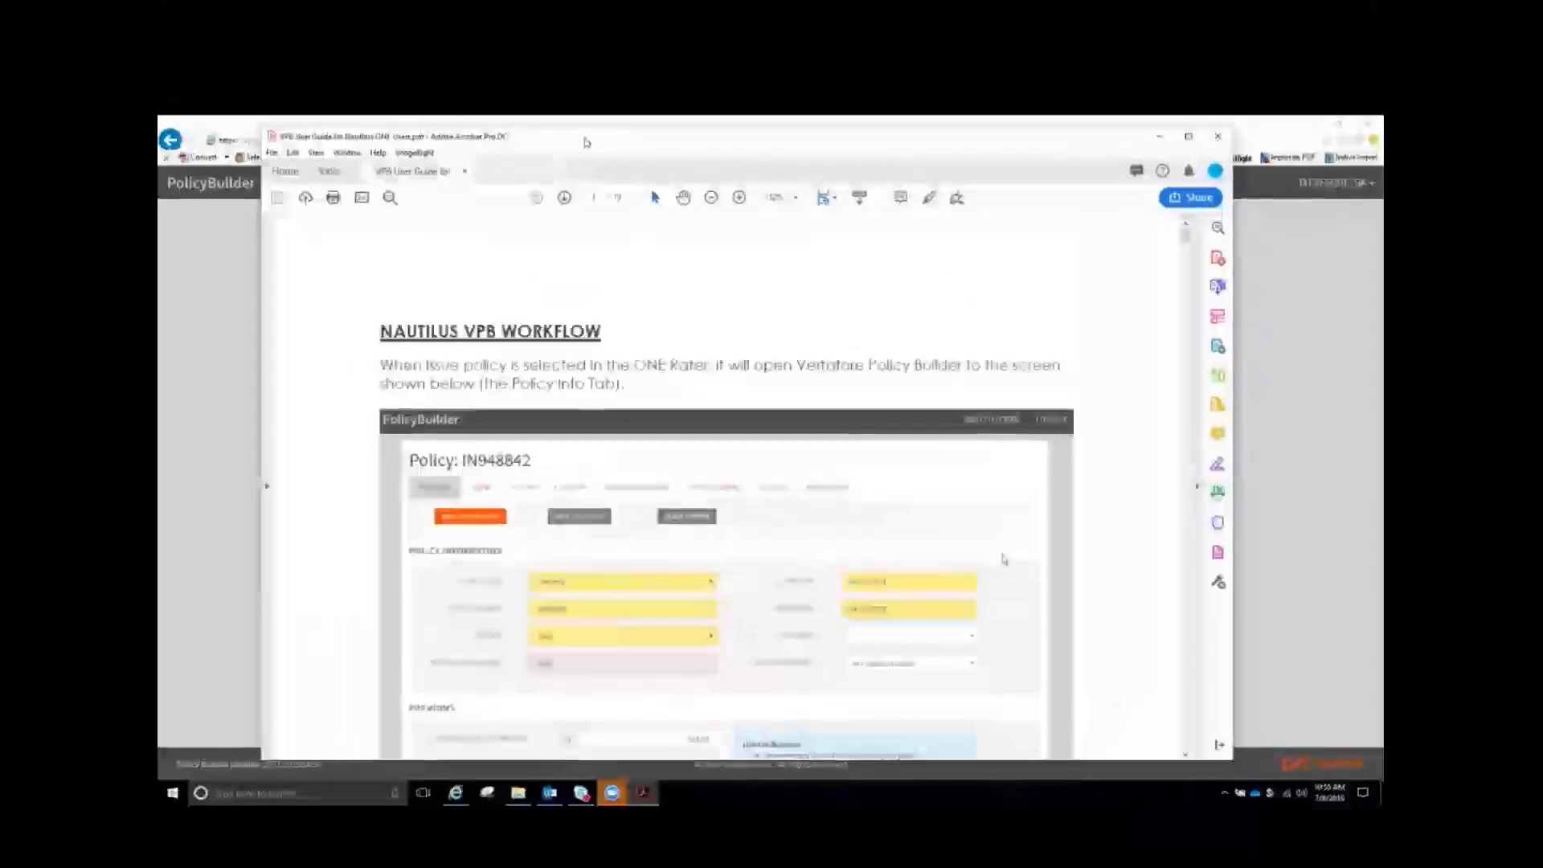
pyautogui.click(161, 393)
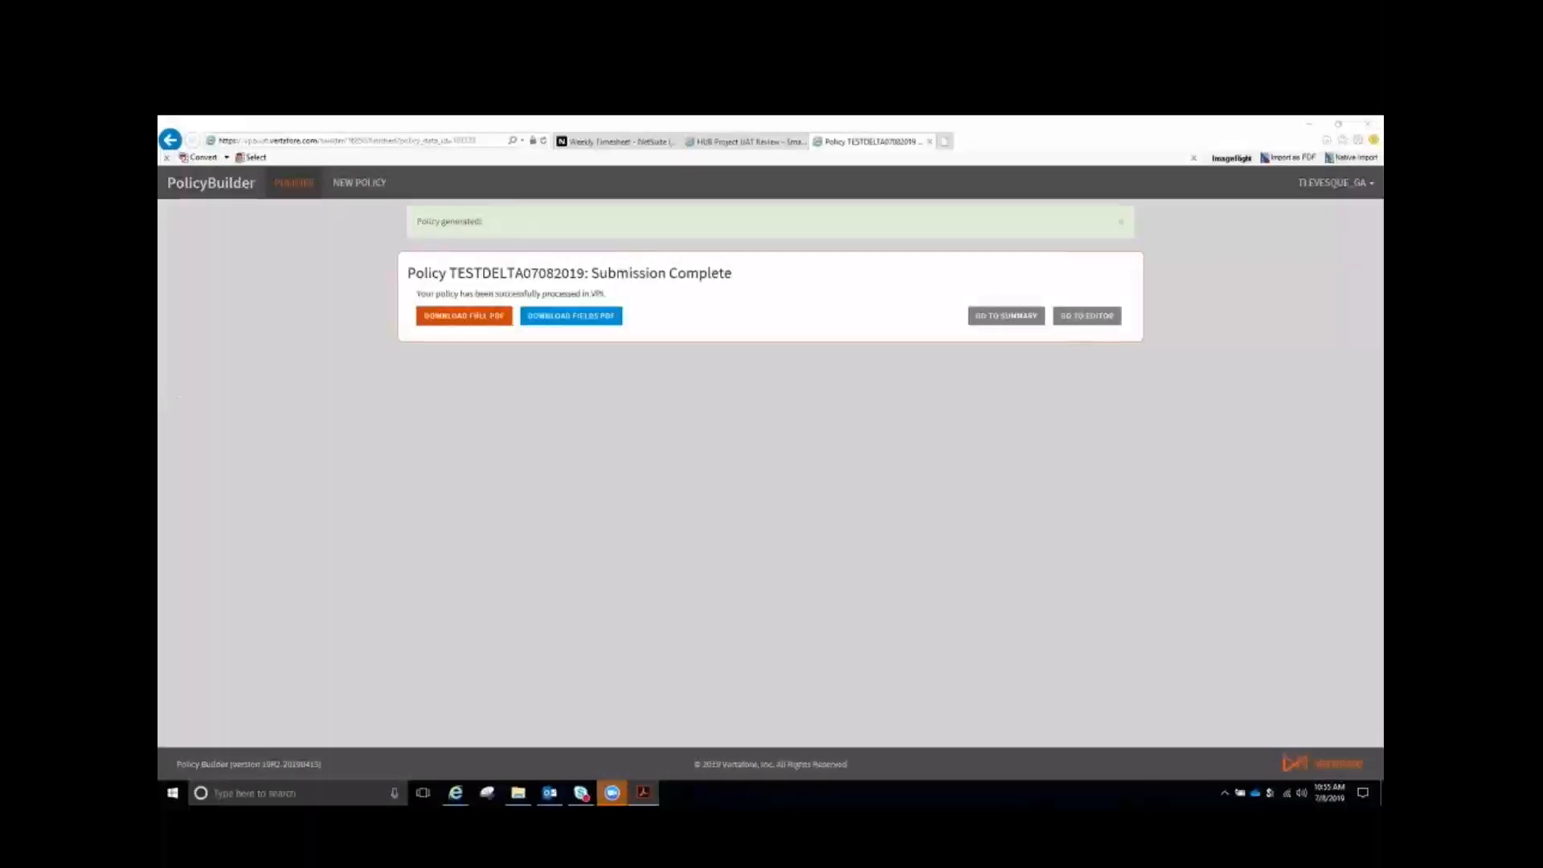
# Reopen the policy in the editor, add the street number to the insured's mailing address and save the insured details
pyautogui.click(1087, 316)
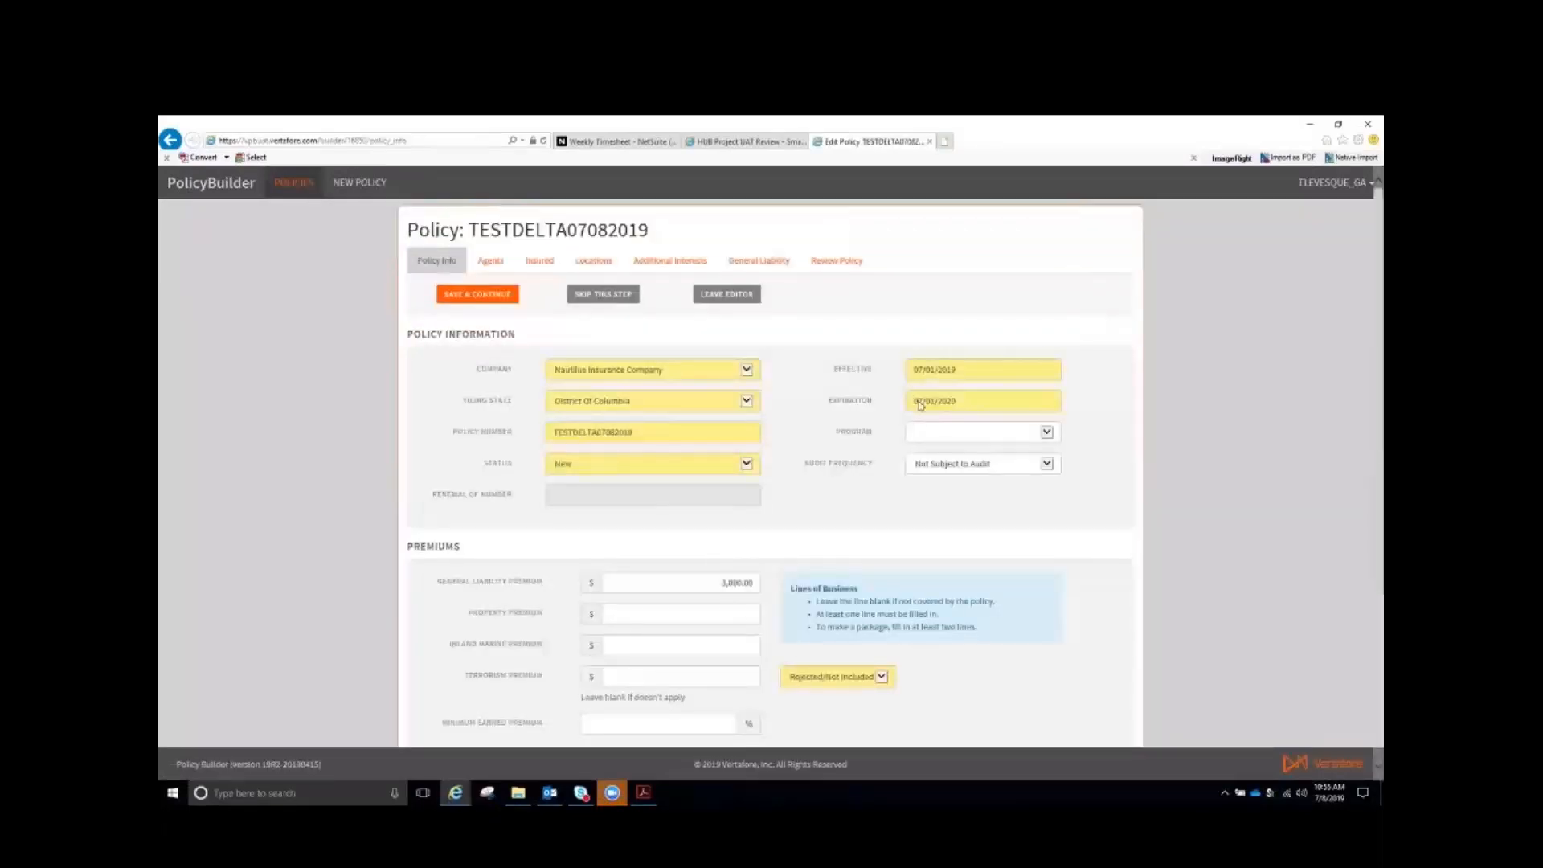
pyautogui.click(490, 263)
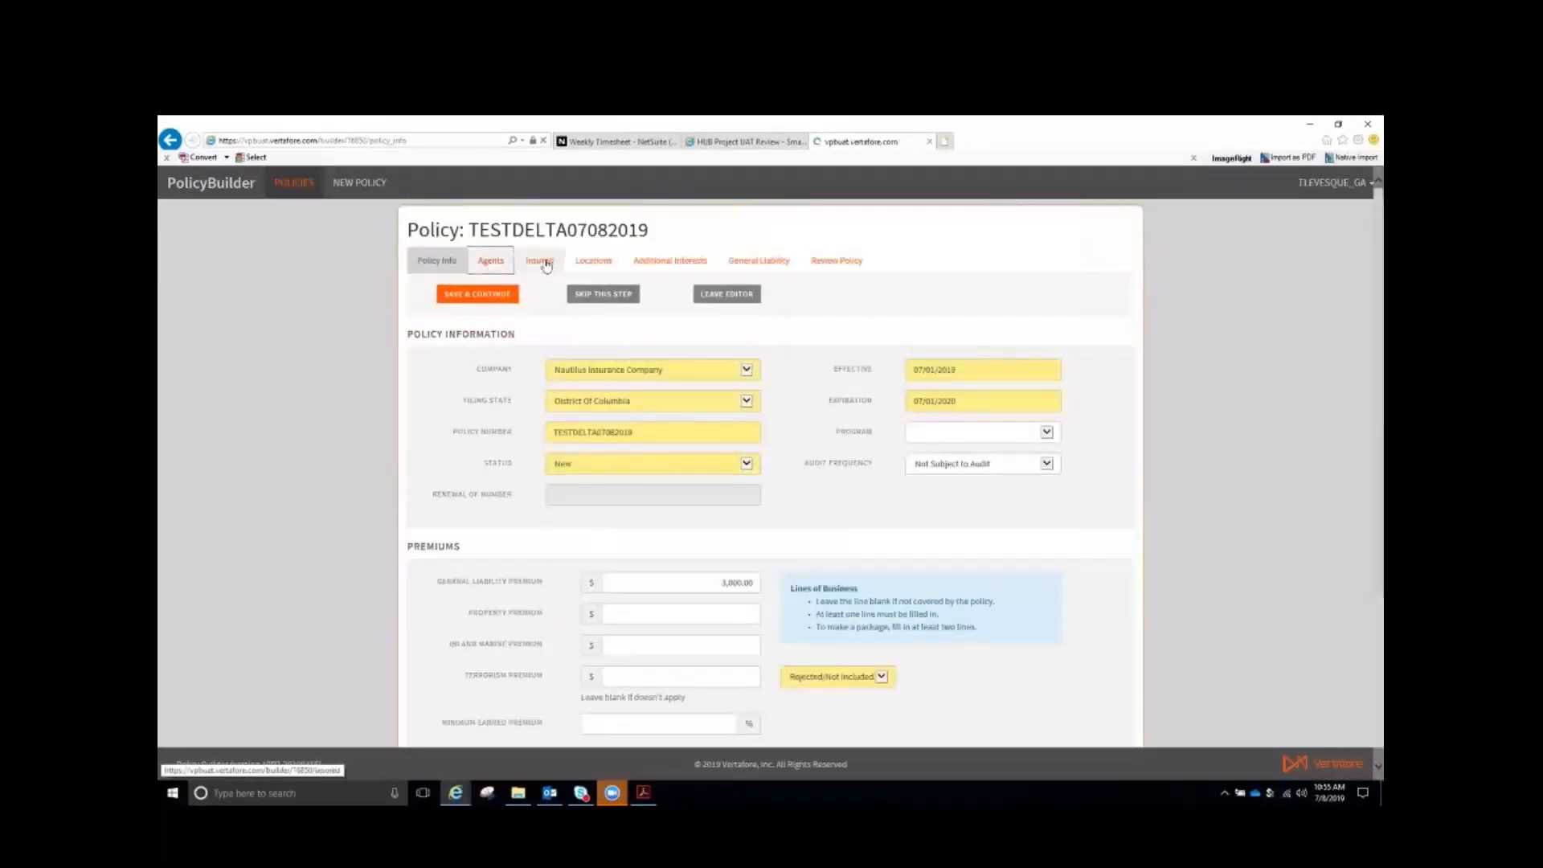
pyautogui.click(543, 264)
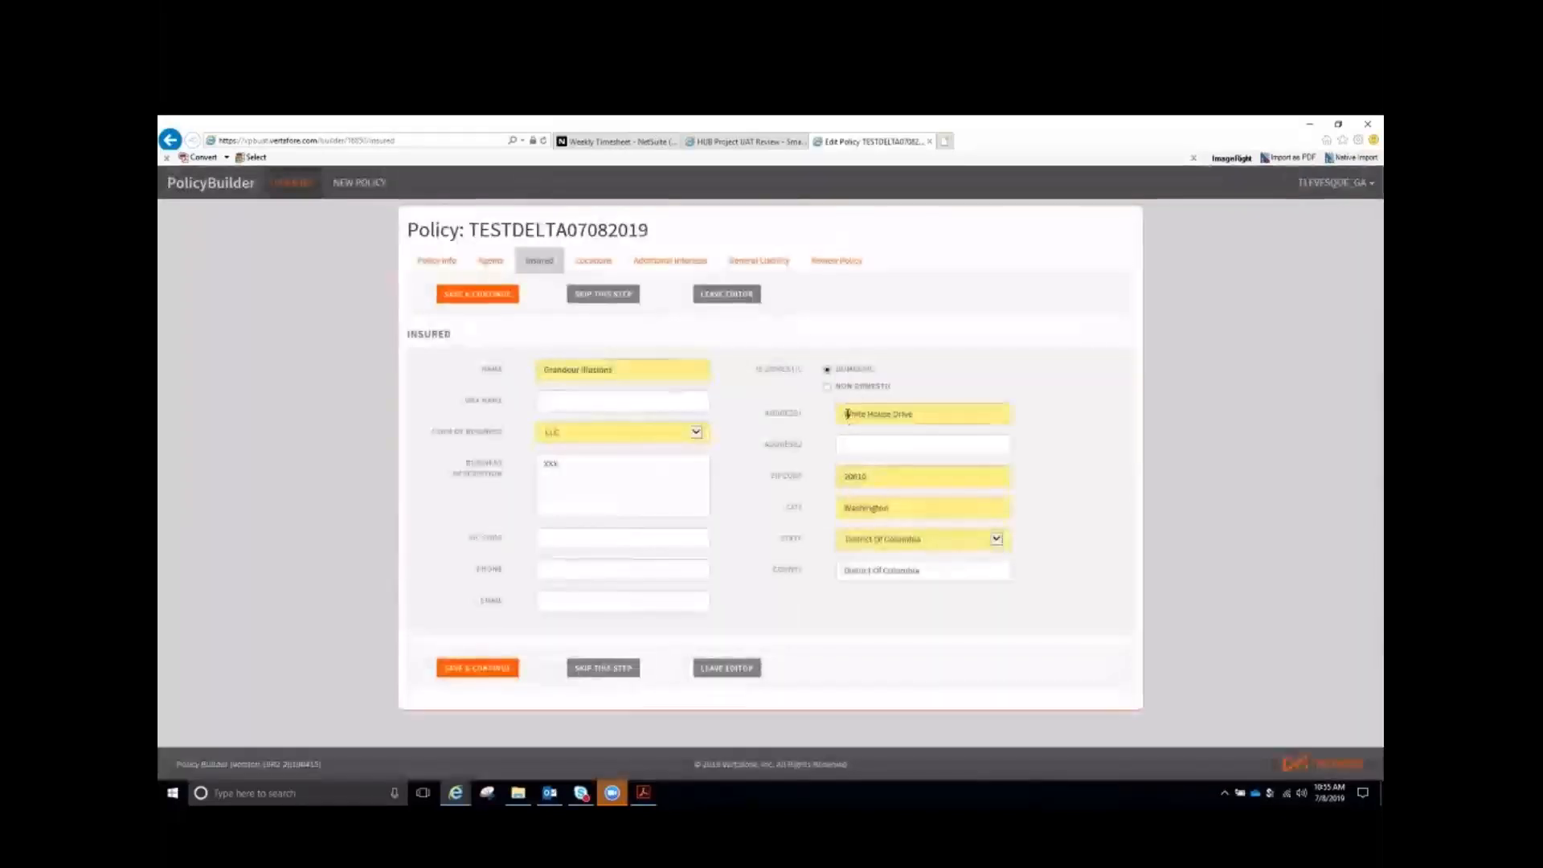
pyautogui.click(845, 414)
pyautogui.write('10001')
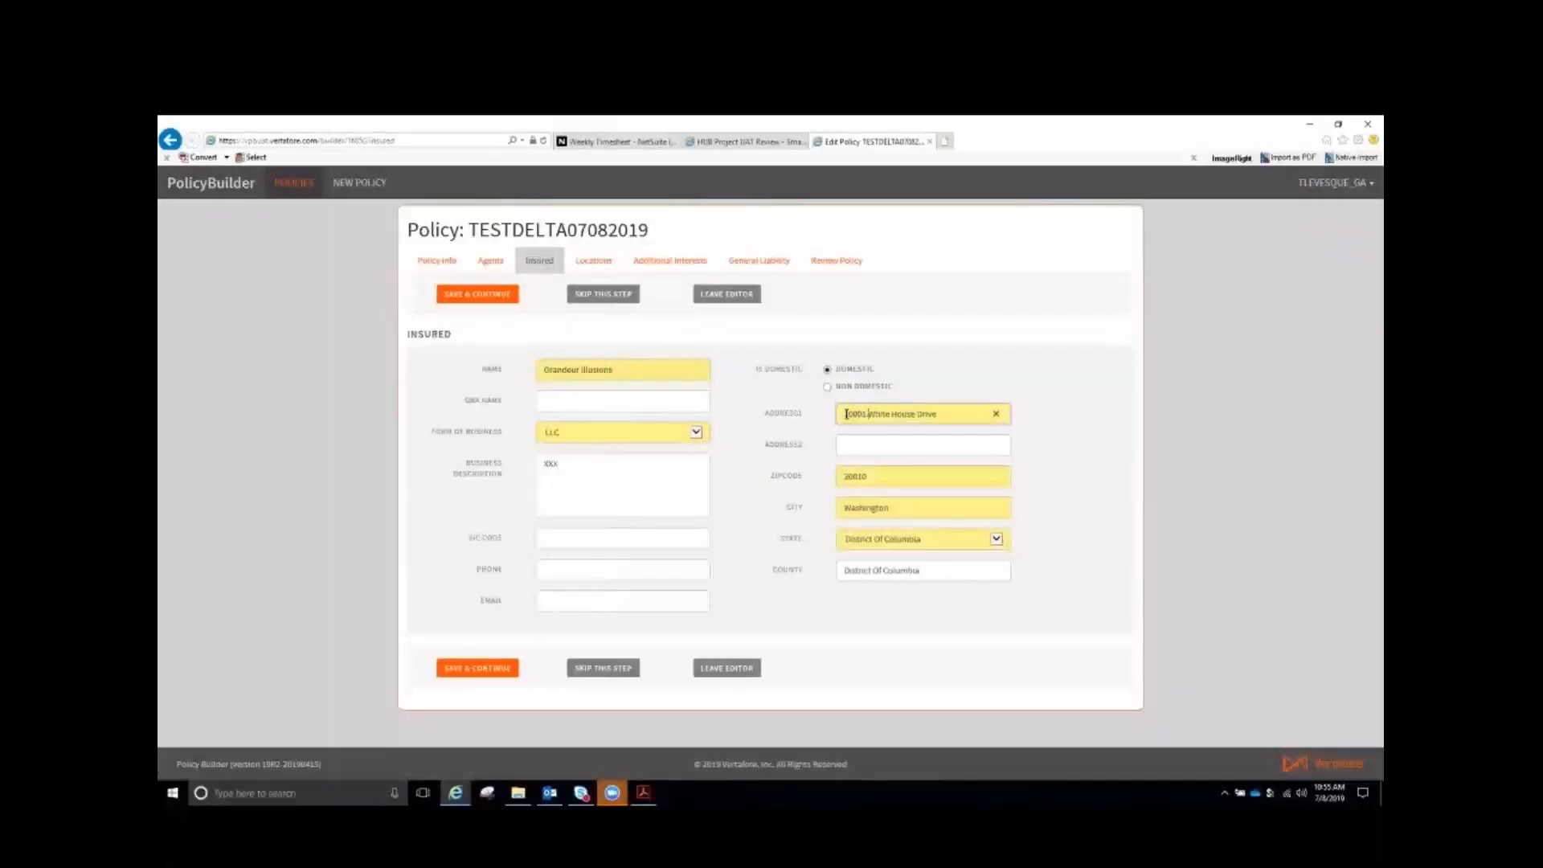
pyautogui.click(477, 672)
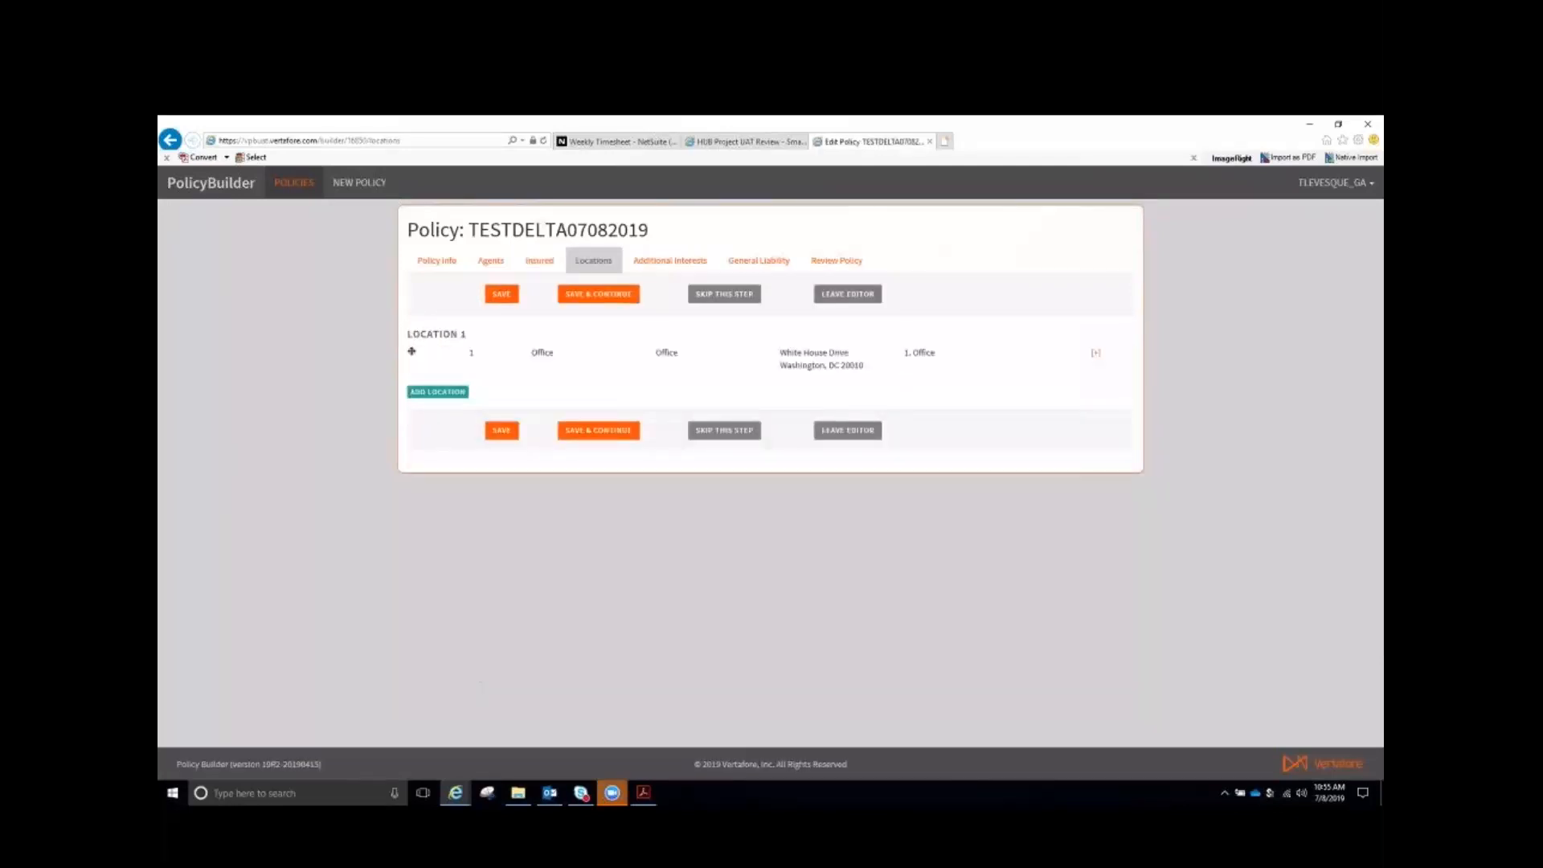
# Regenerate the policy from its review page, keeping the selected forms and the existing policy data
pyautogui.click(839, 263)
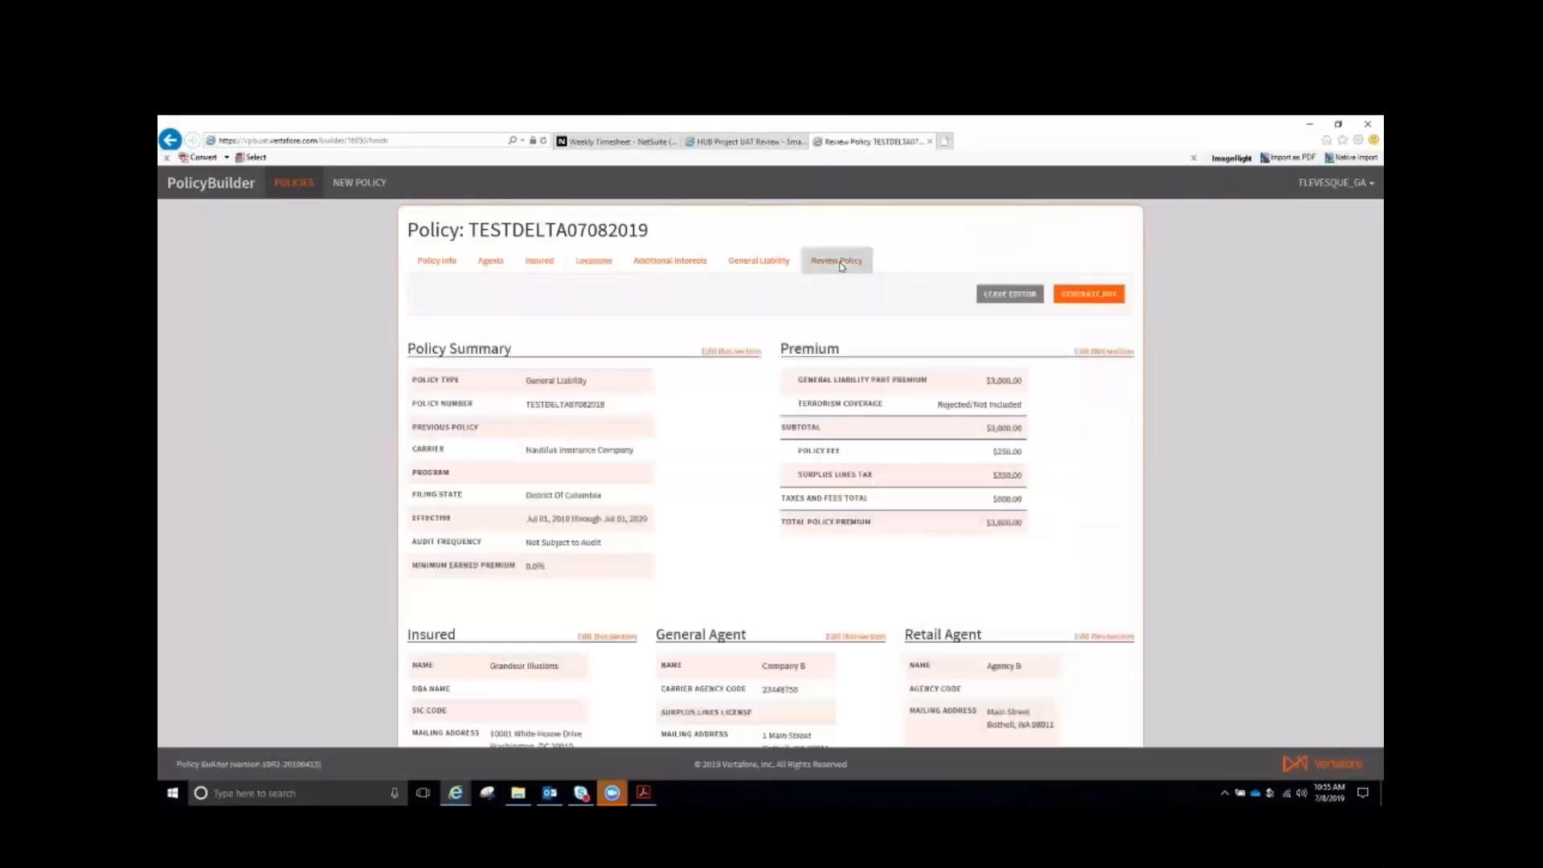
pyautogui.click(1108, 297)
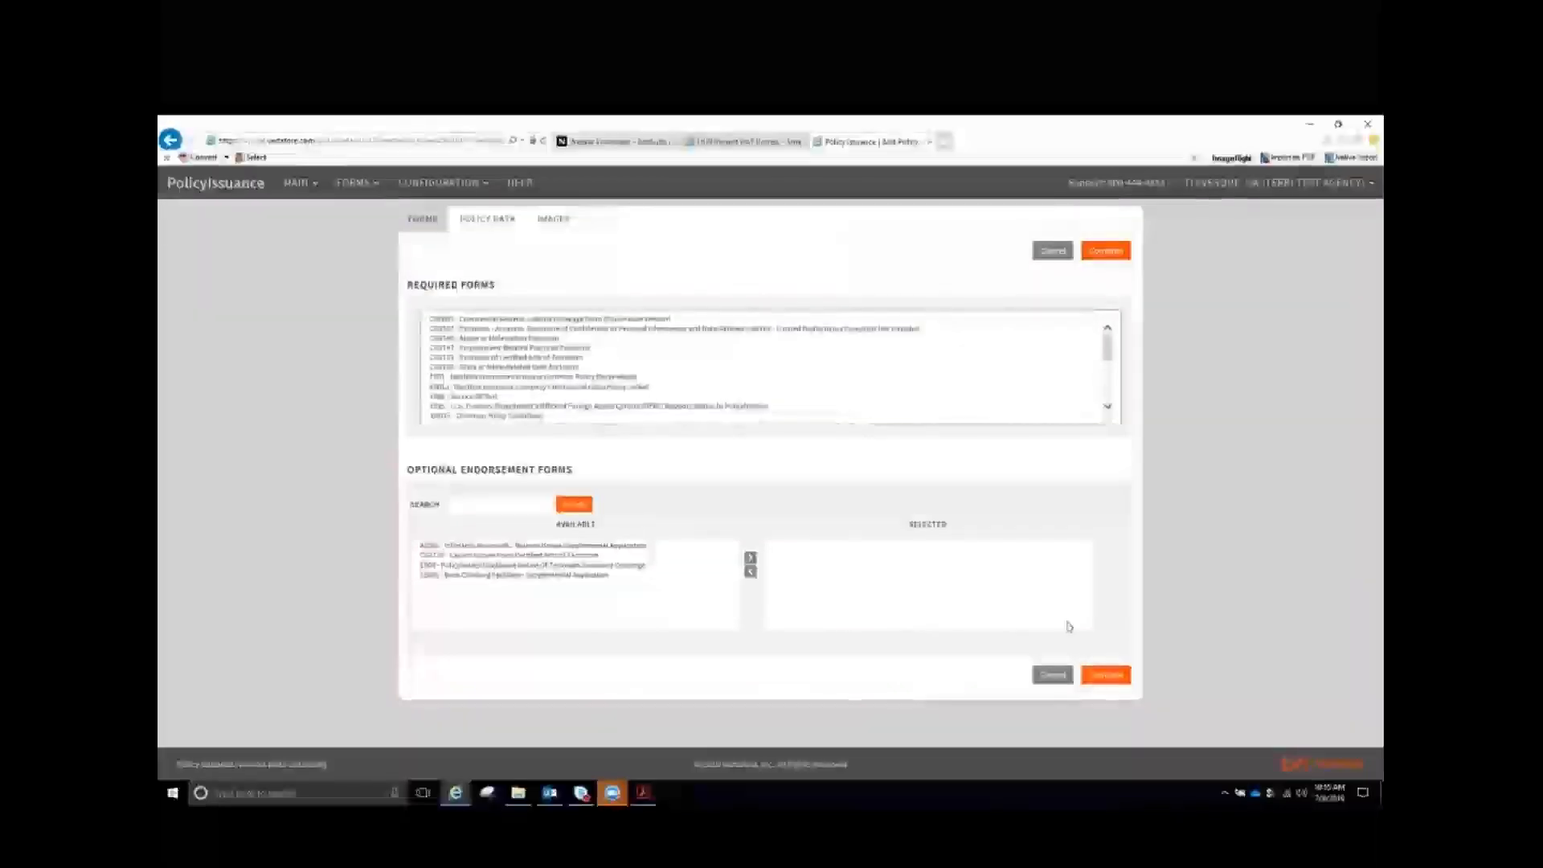
pyautogui.click(1115, 675)
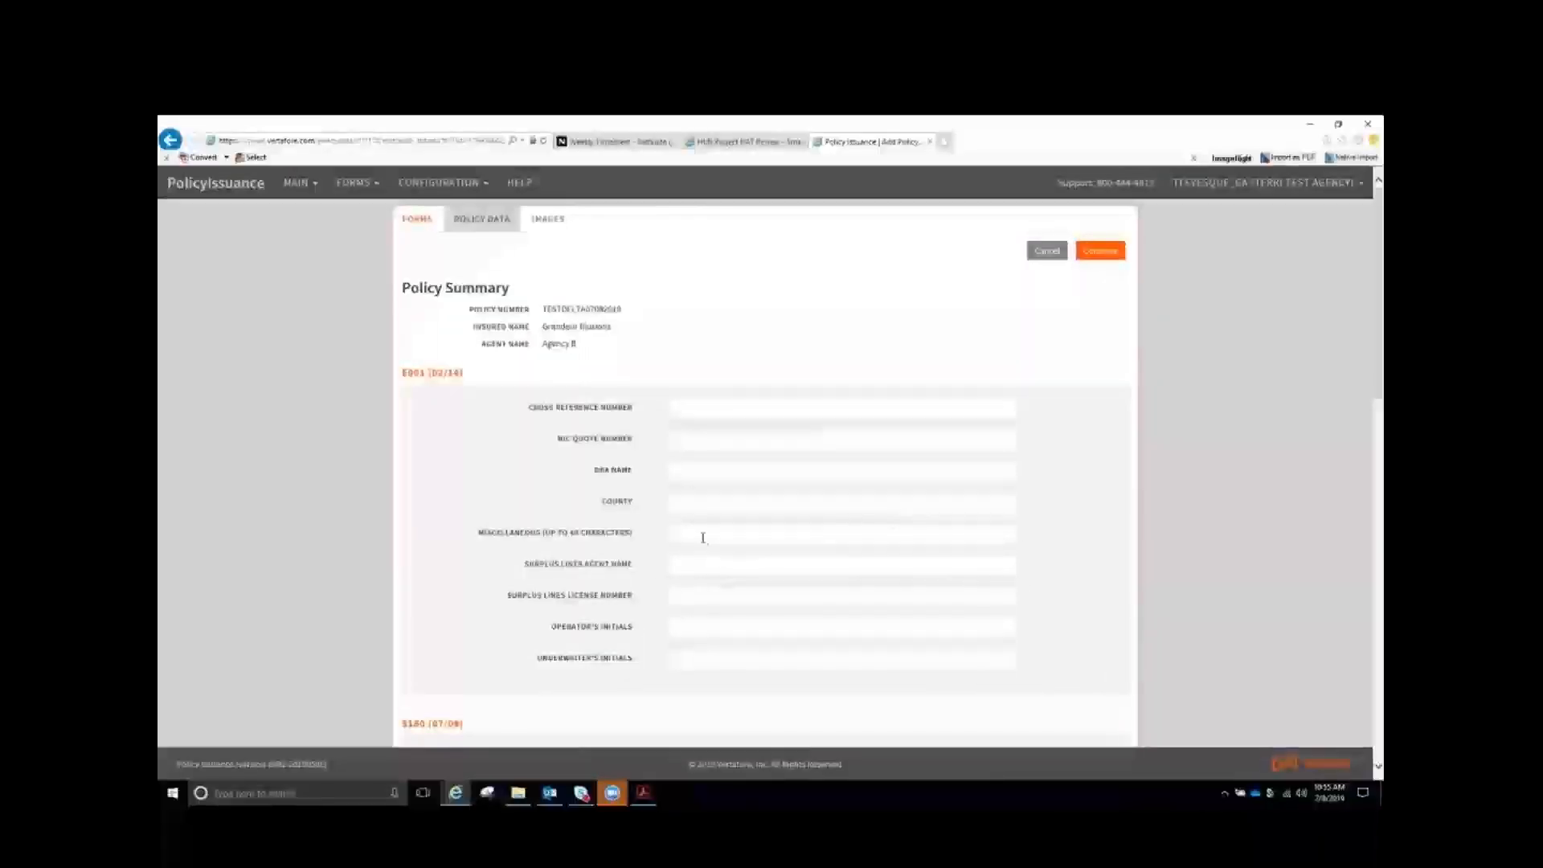
pyautogui.scroll(-15, 715, 579)
pyautogui.scroll(-3, 732, 615)
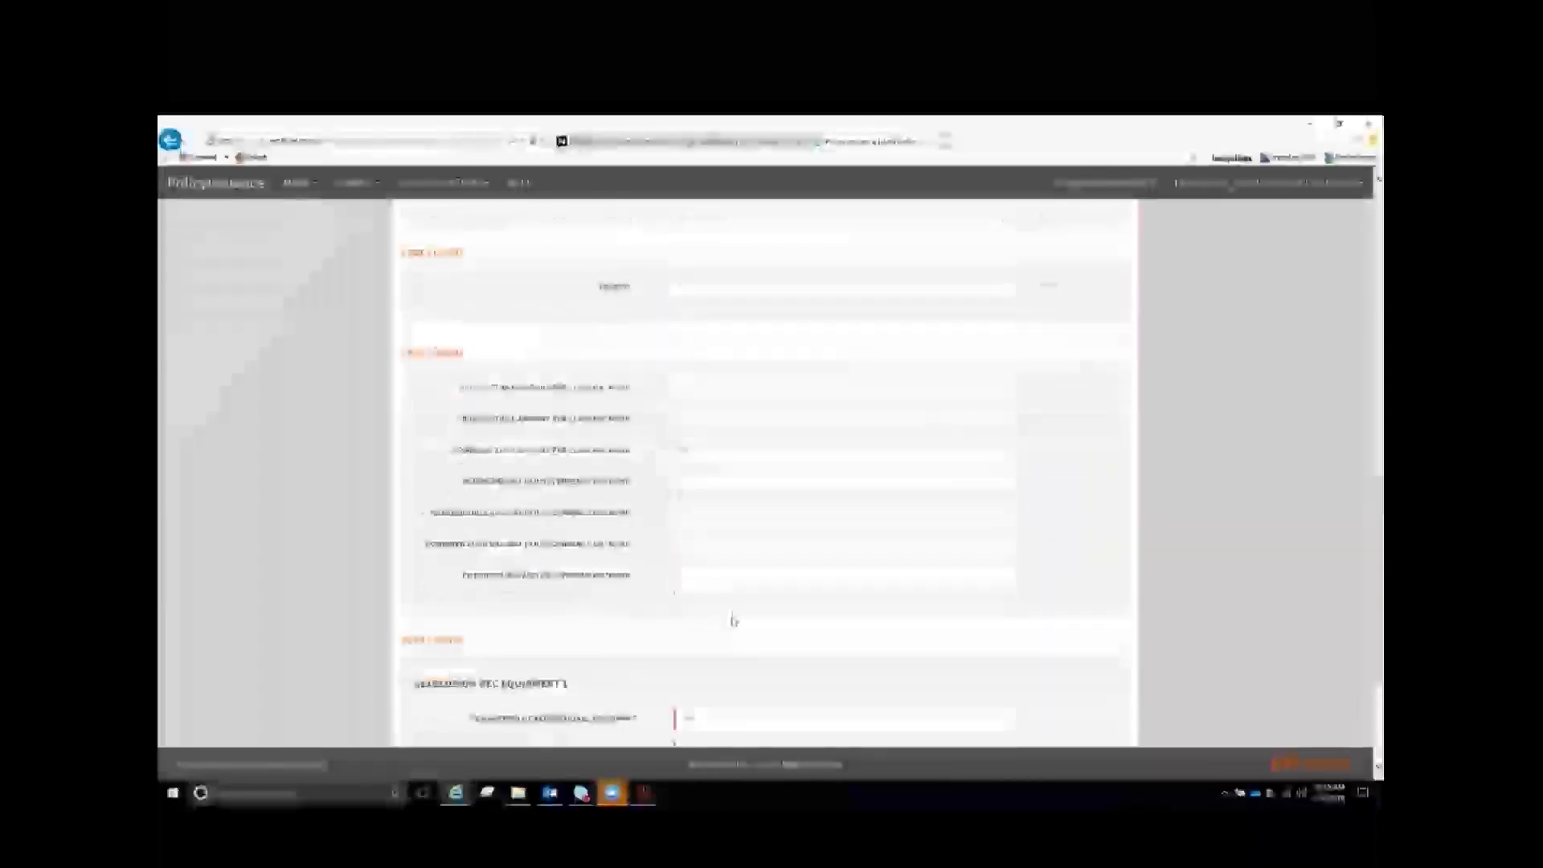
pyautogui.scroll(7, 735, 616)
pyautogui.scroll(10, 738, 616)
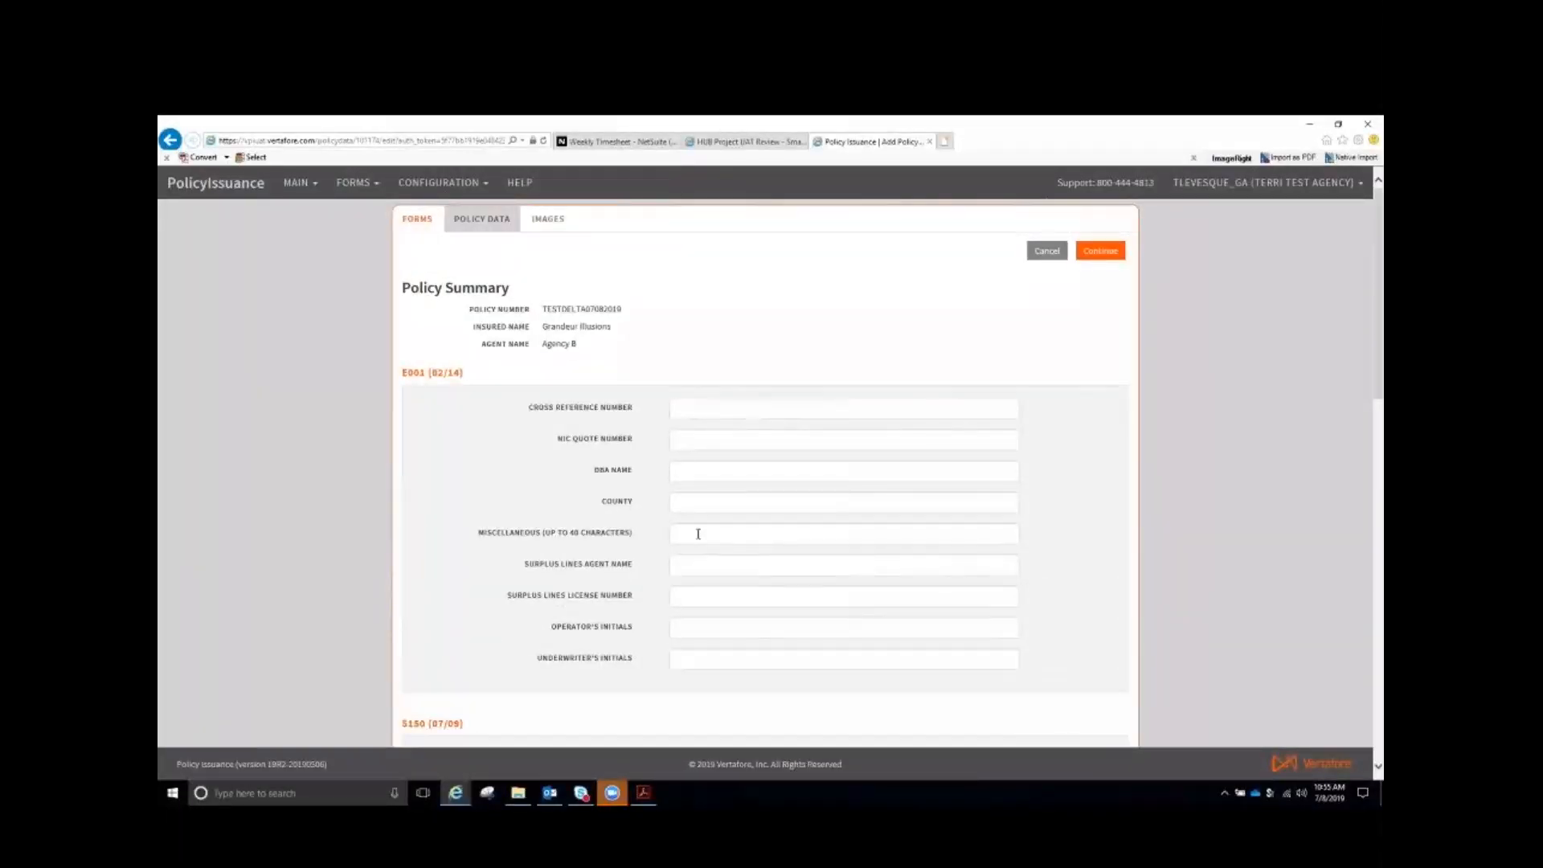
pyautogui.click(1099, 251)
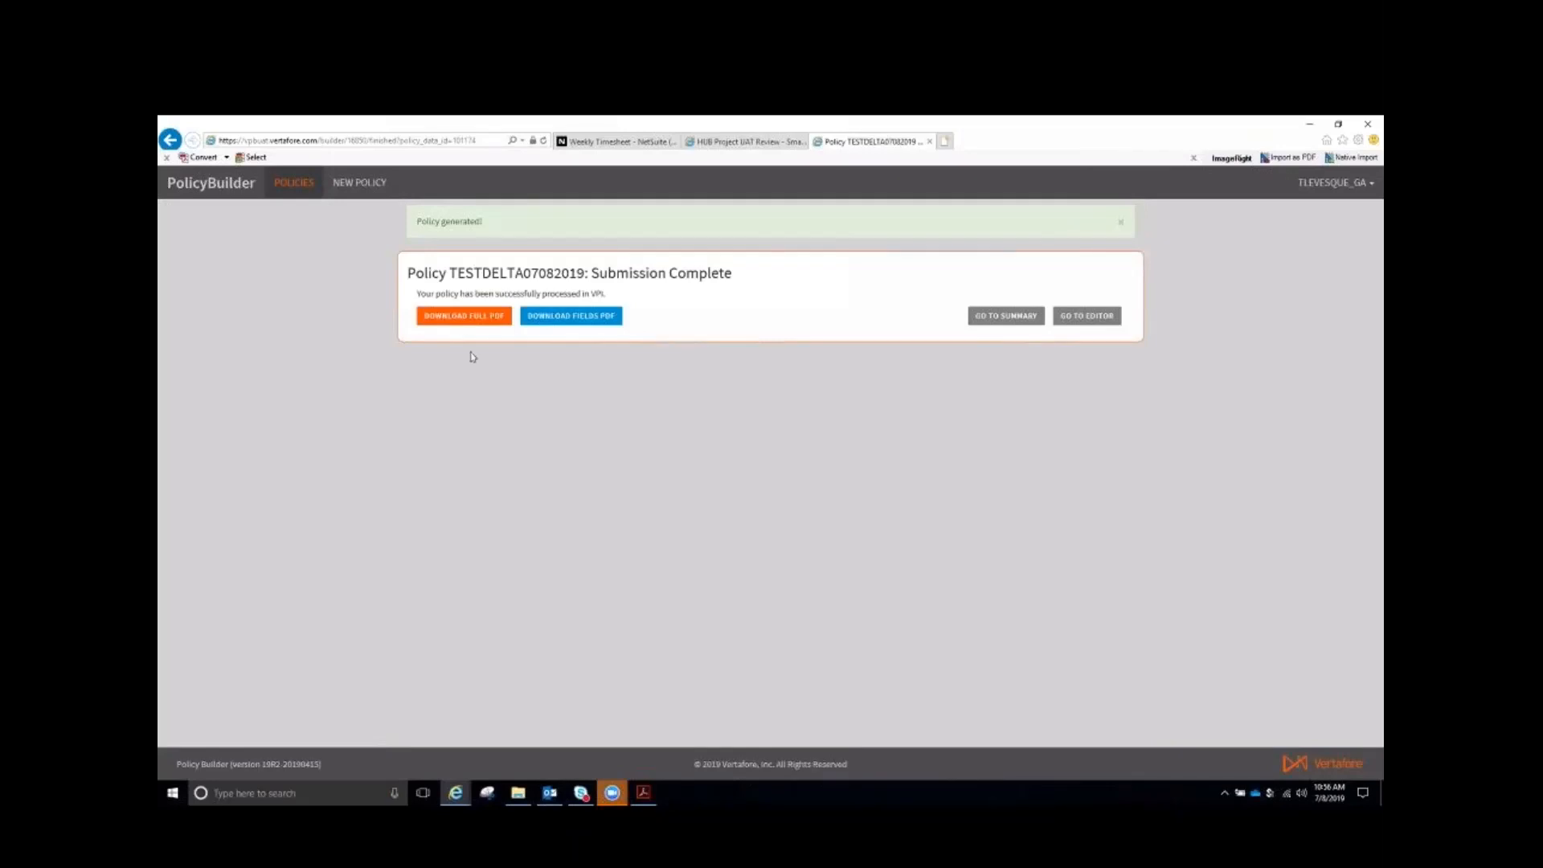
# Download the regenerated policy's full PDF and open it for viewing
pyautogui.click(452, 321)
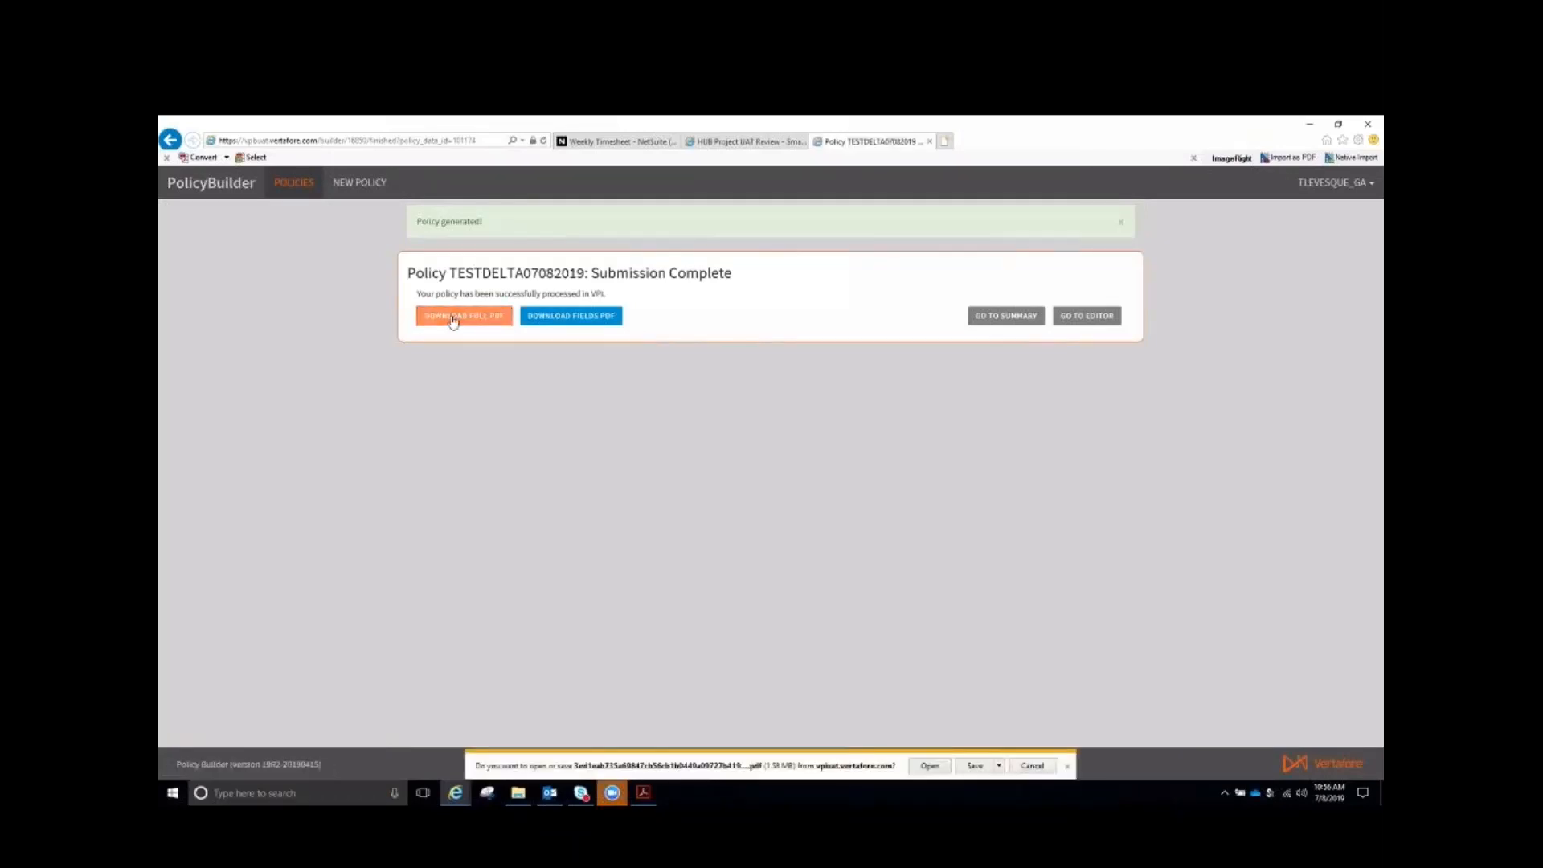
pyautogui.click(927, 765)
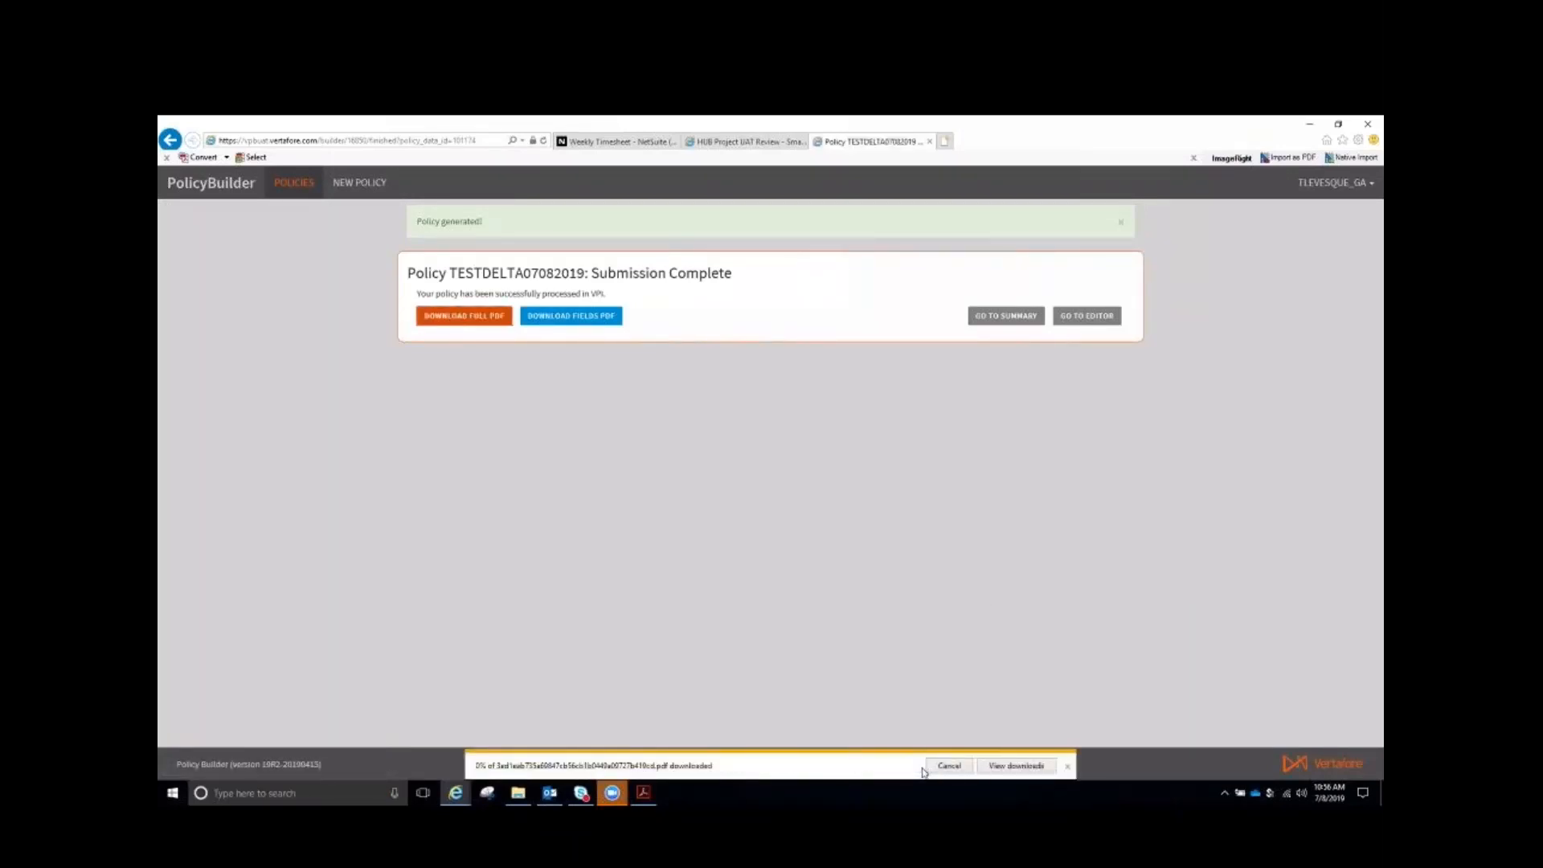
pyautogui.click(835, 514)
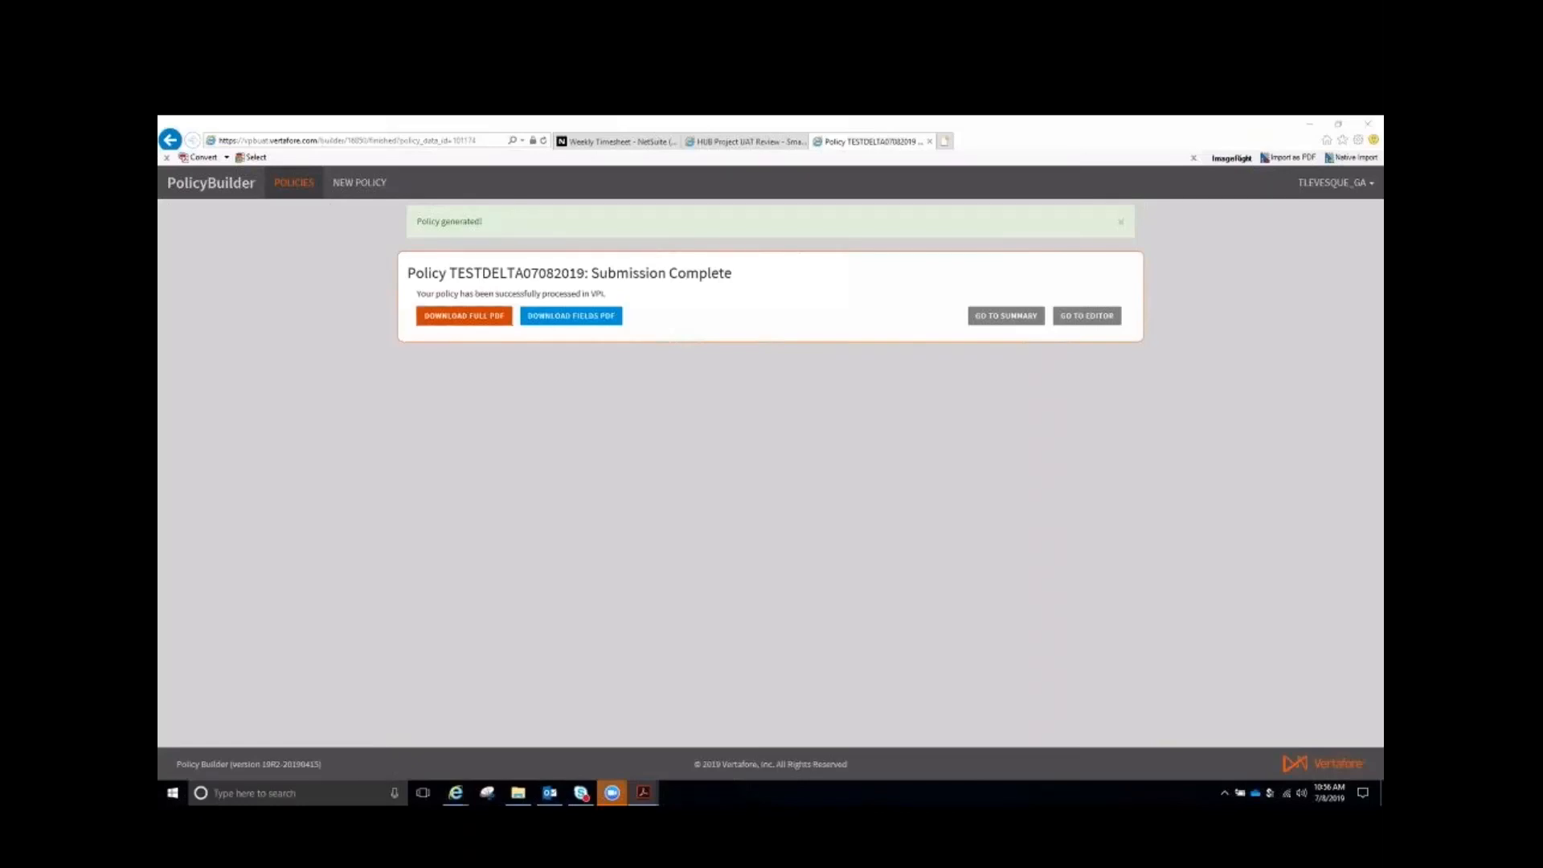
# View the policy's summary page and return to the list of all policies
pyautogui.click(992, 319)
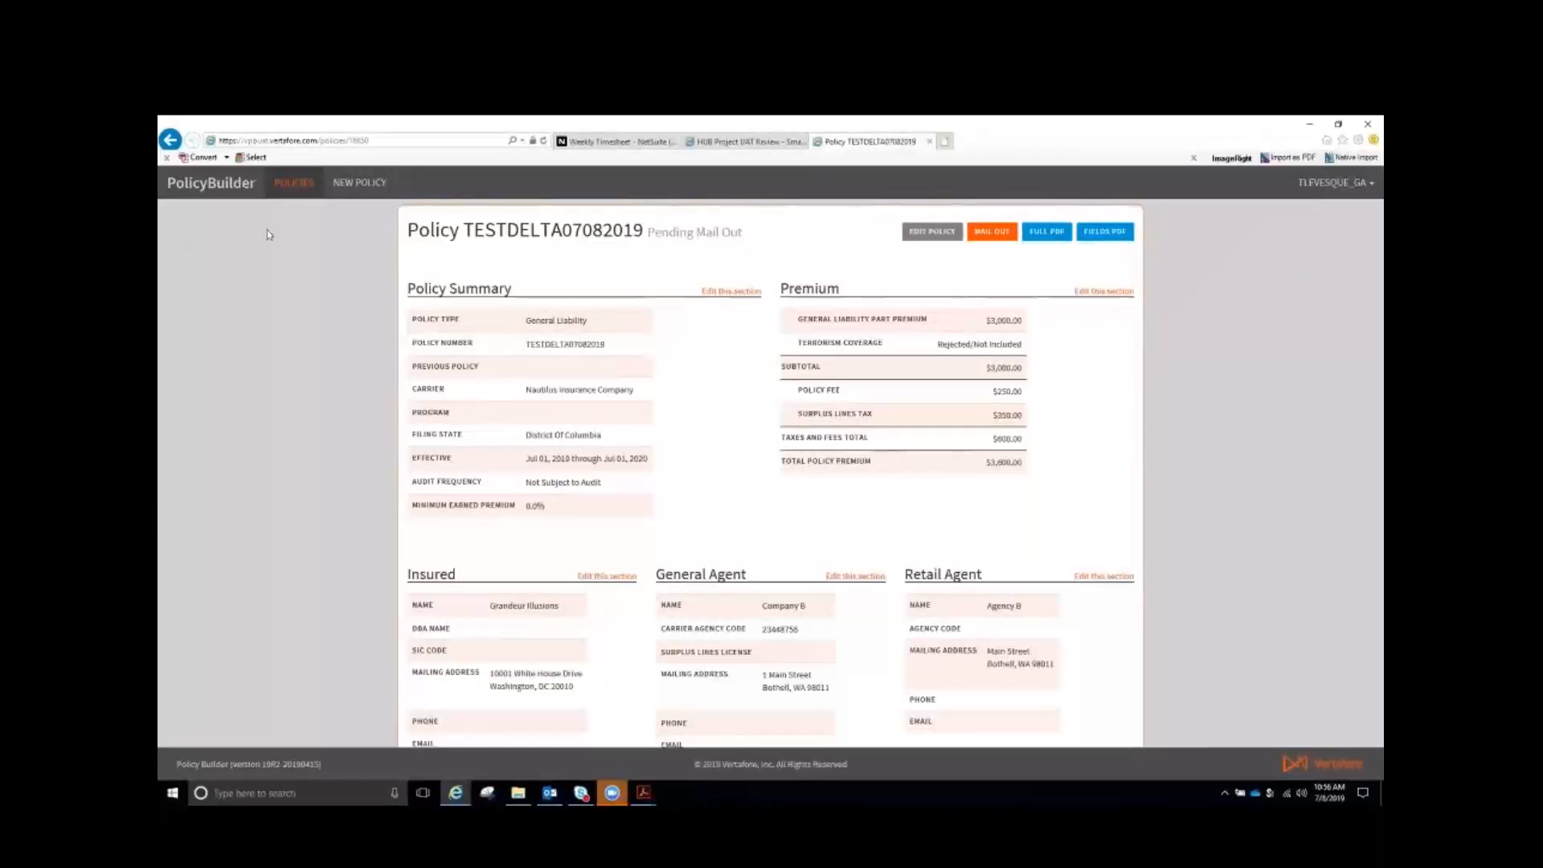
pyautogui.click(1318, 183)
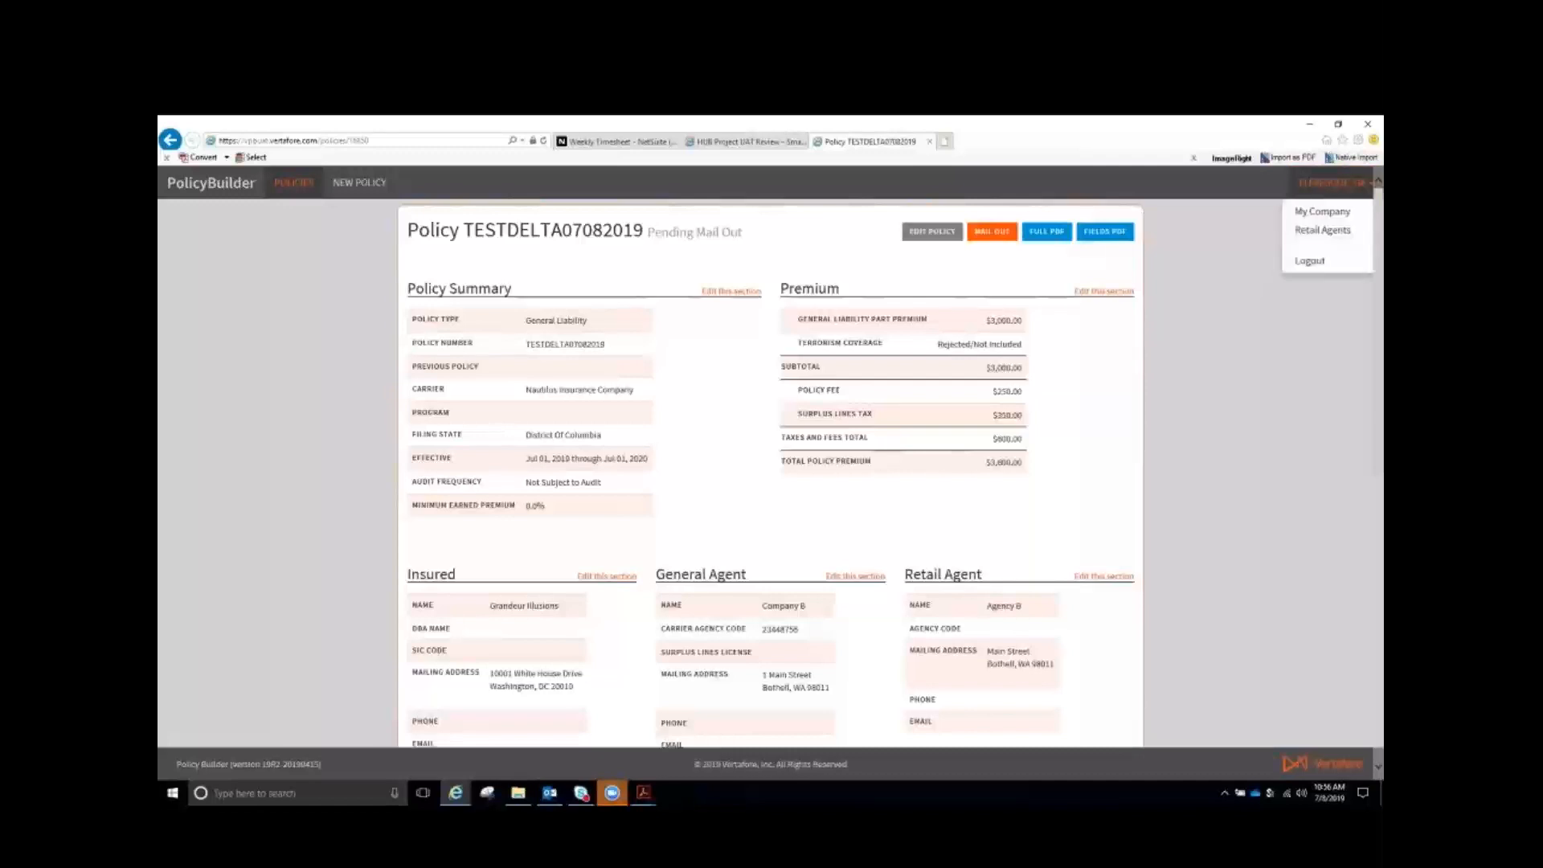
pyautogui.click(1315, 262)
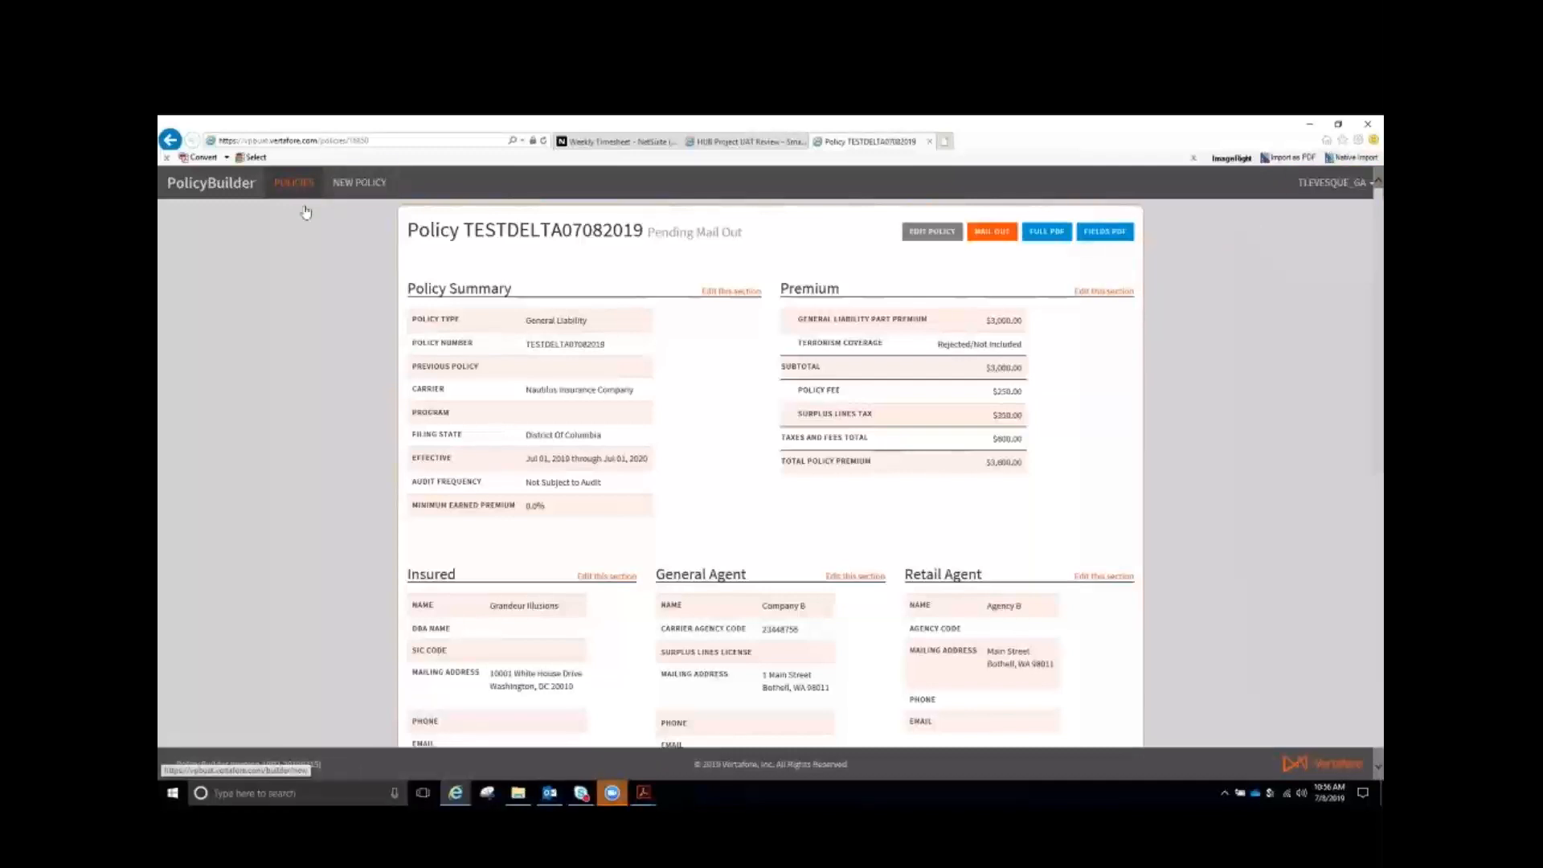
pyautogui.click(291, 185)
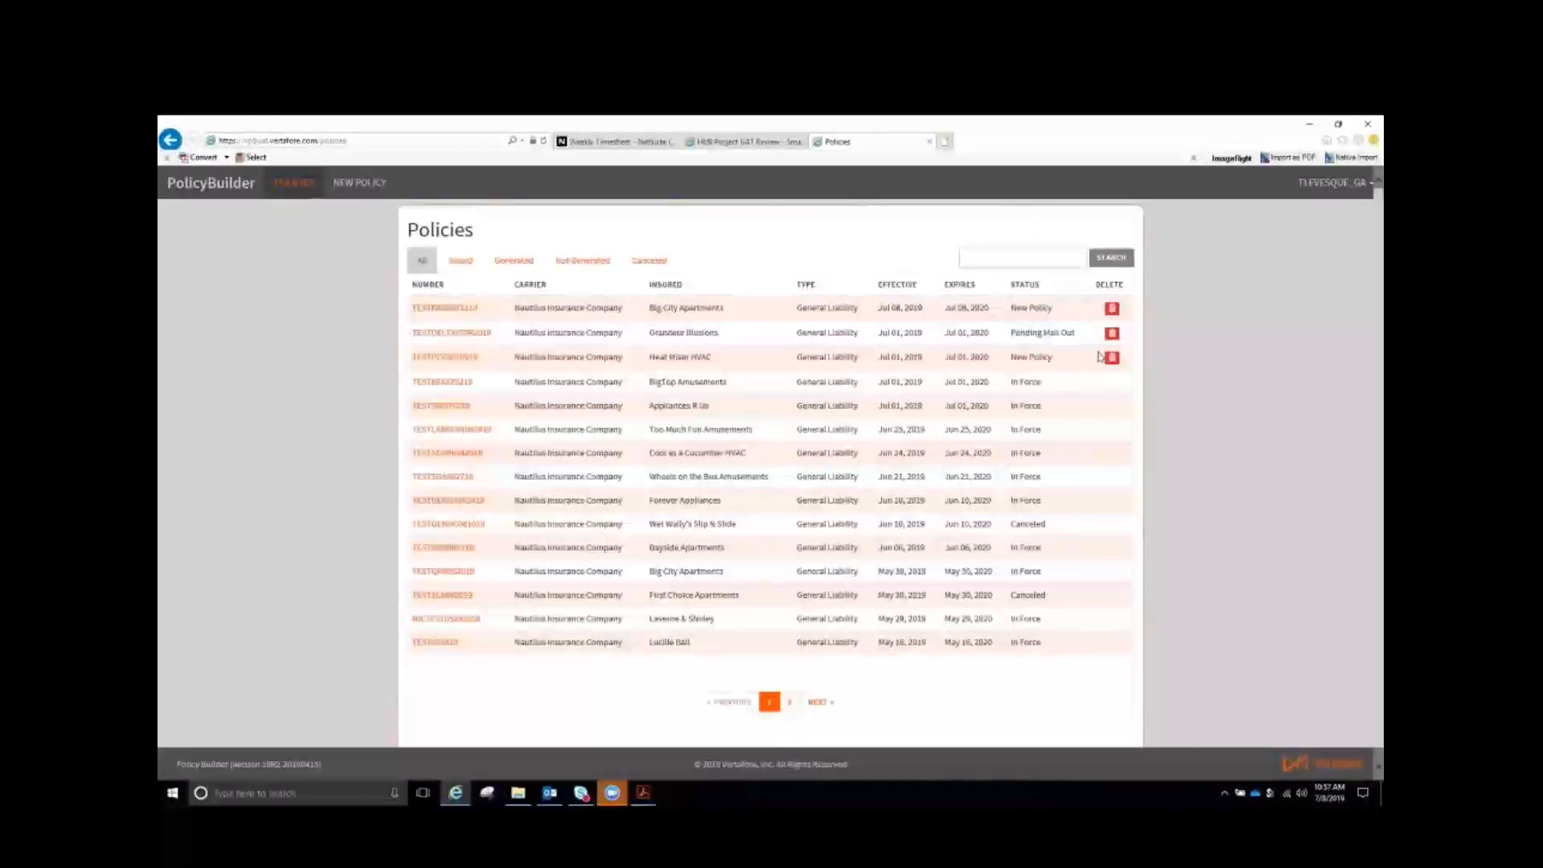
# Open the Grandeur Illusions policy from the list and mail it out with the proposed issued date
pyautogui.click(435, 333)
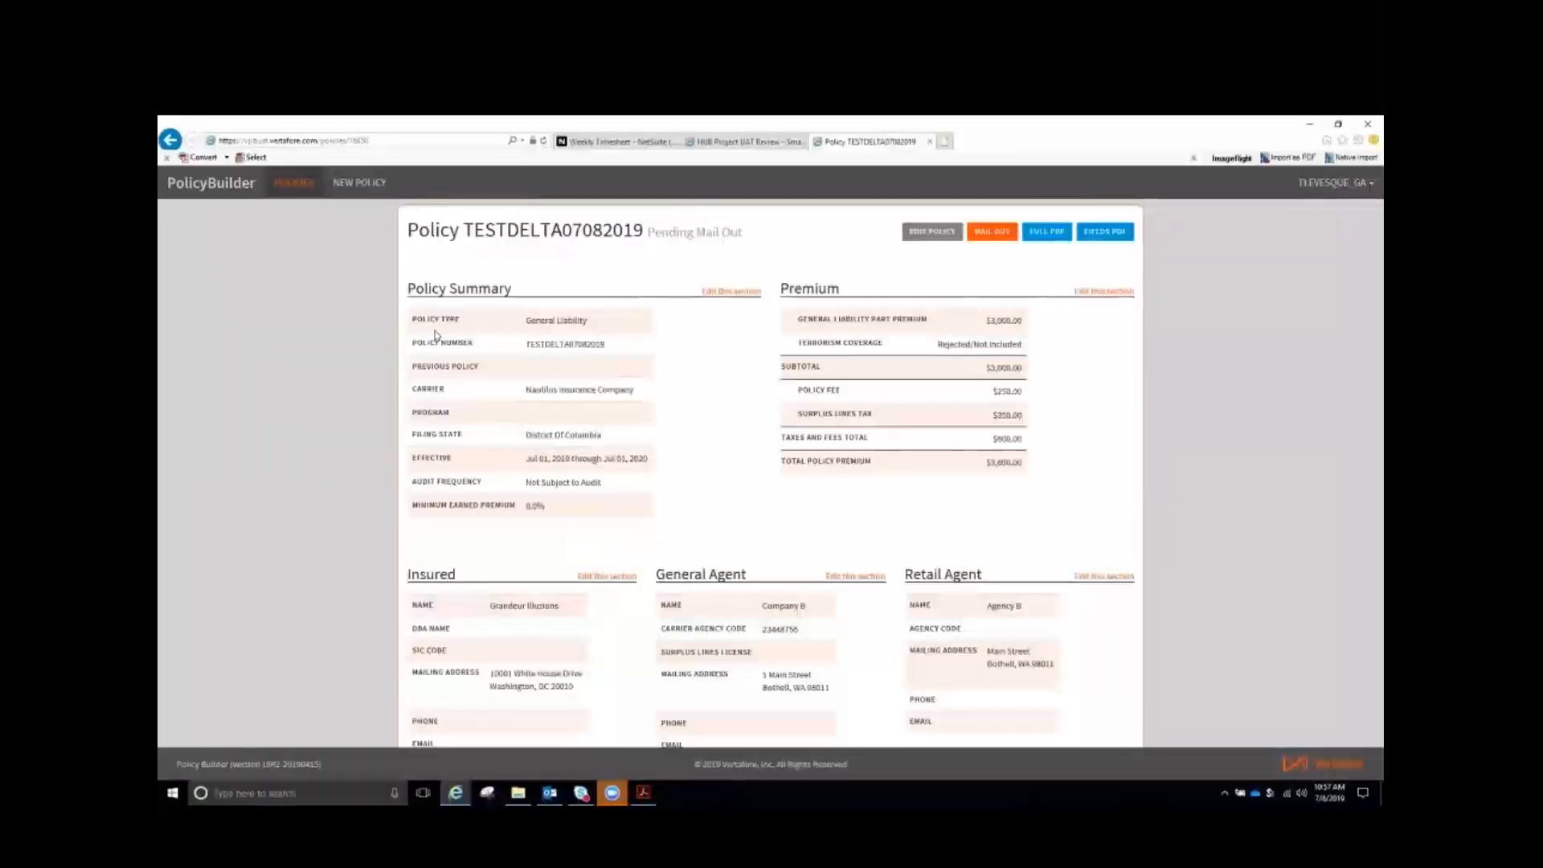
pyautogui.click(993, 233)
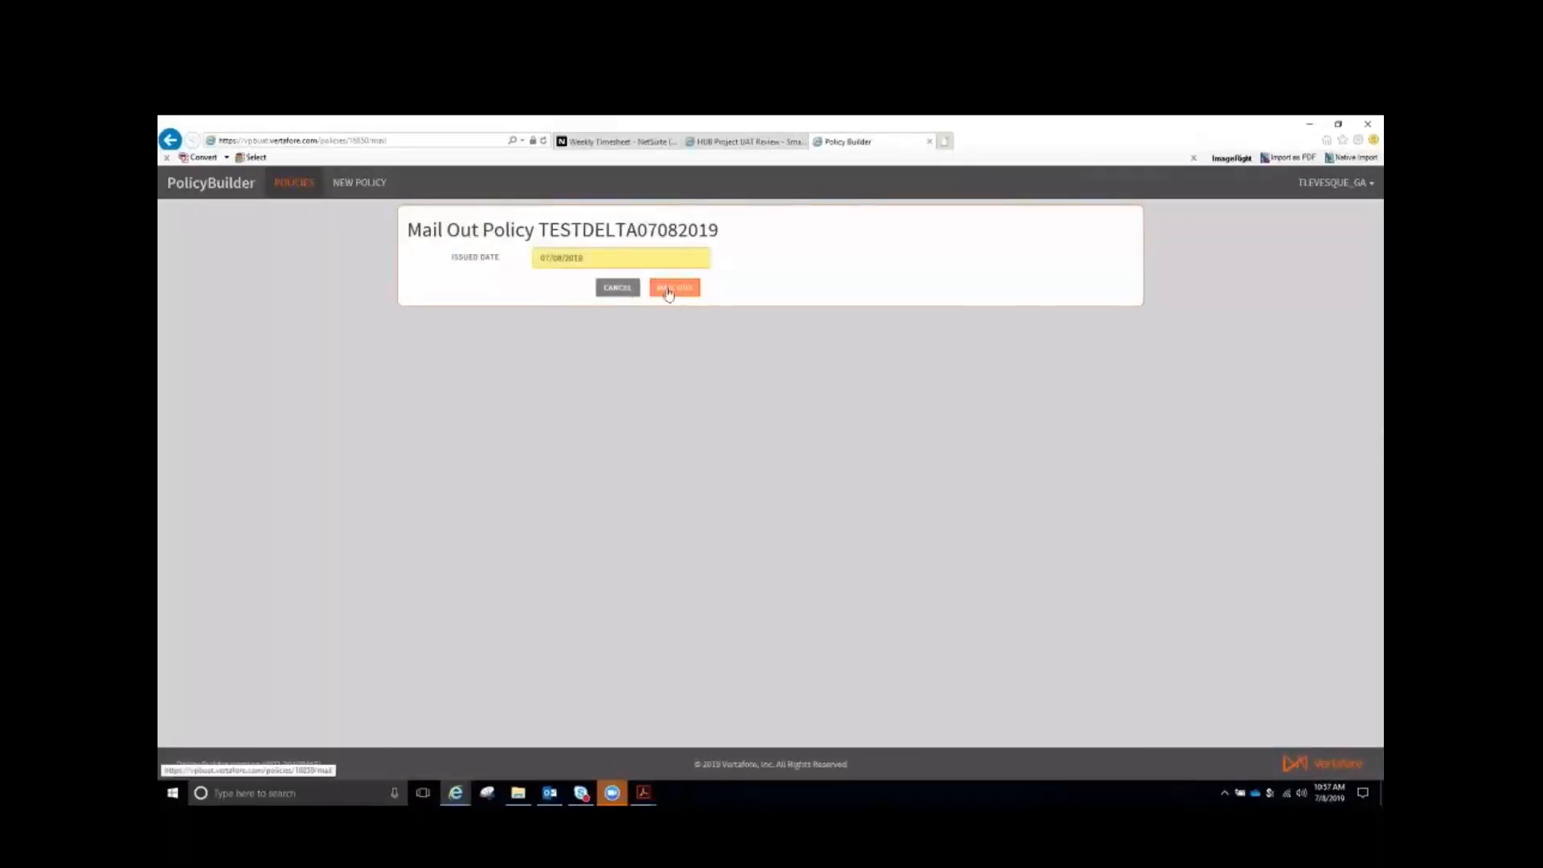
pyautogui.click(668, 291)
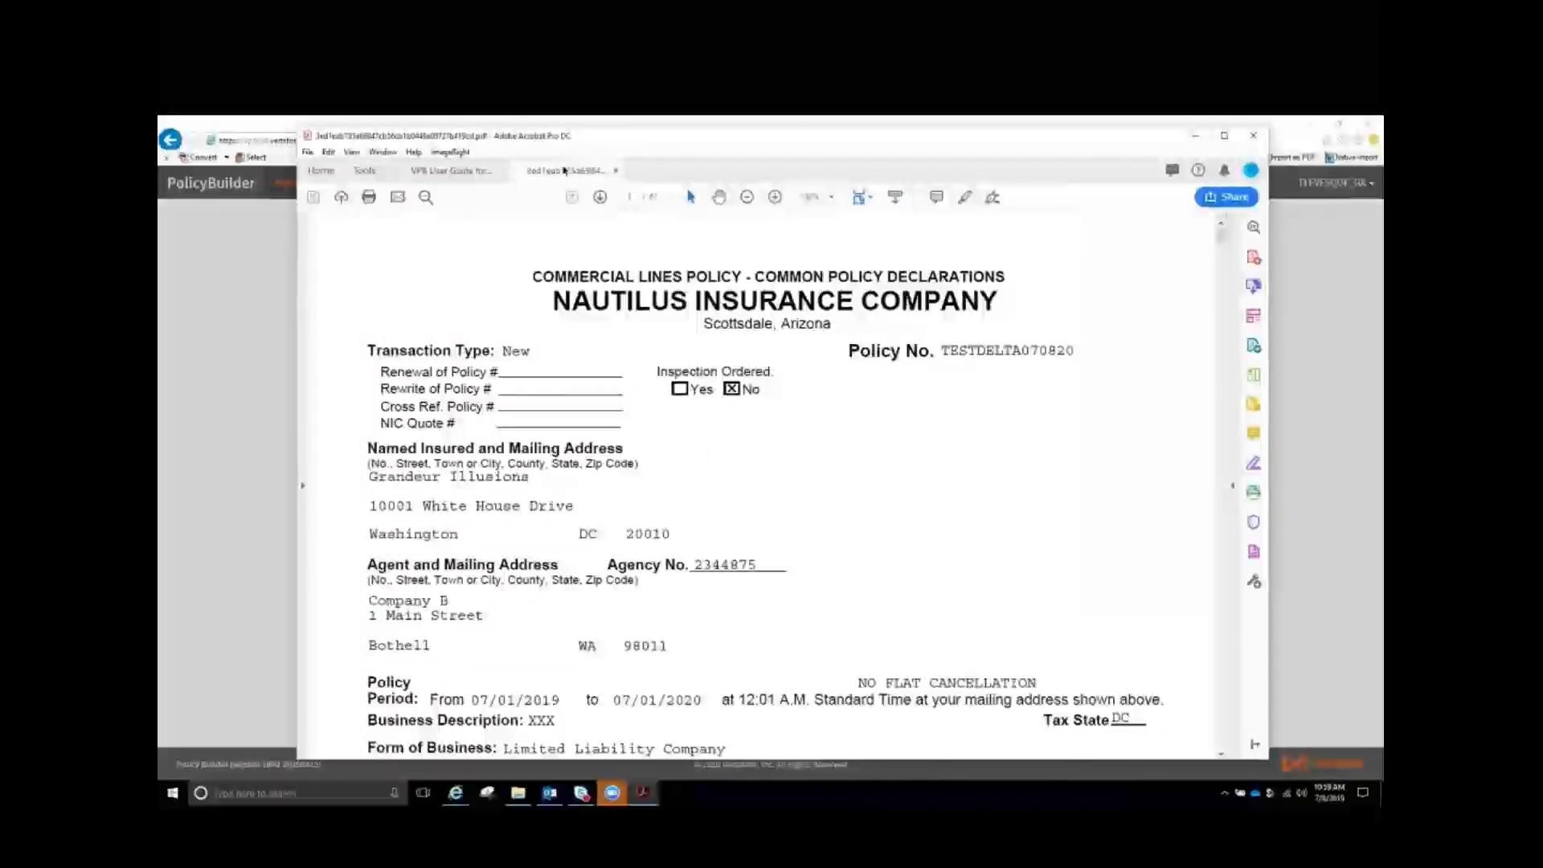
# View the policy PDF's common declarations page alongside the mailed-out policy's summary
pyautogui.moveTo(938, 144); pyautogui.dragTo(986, 328)
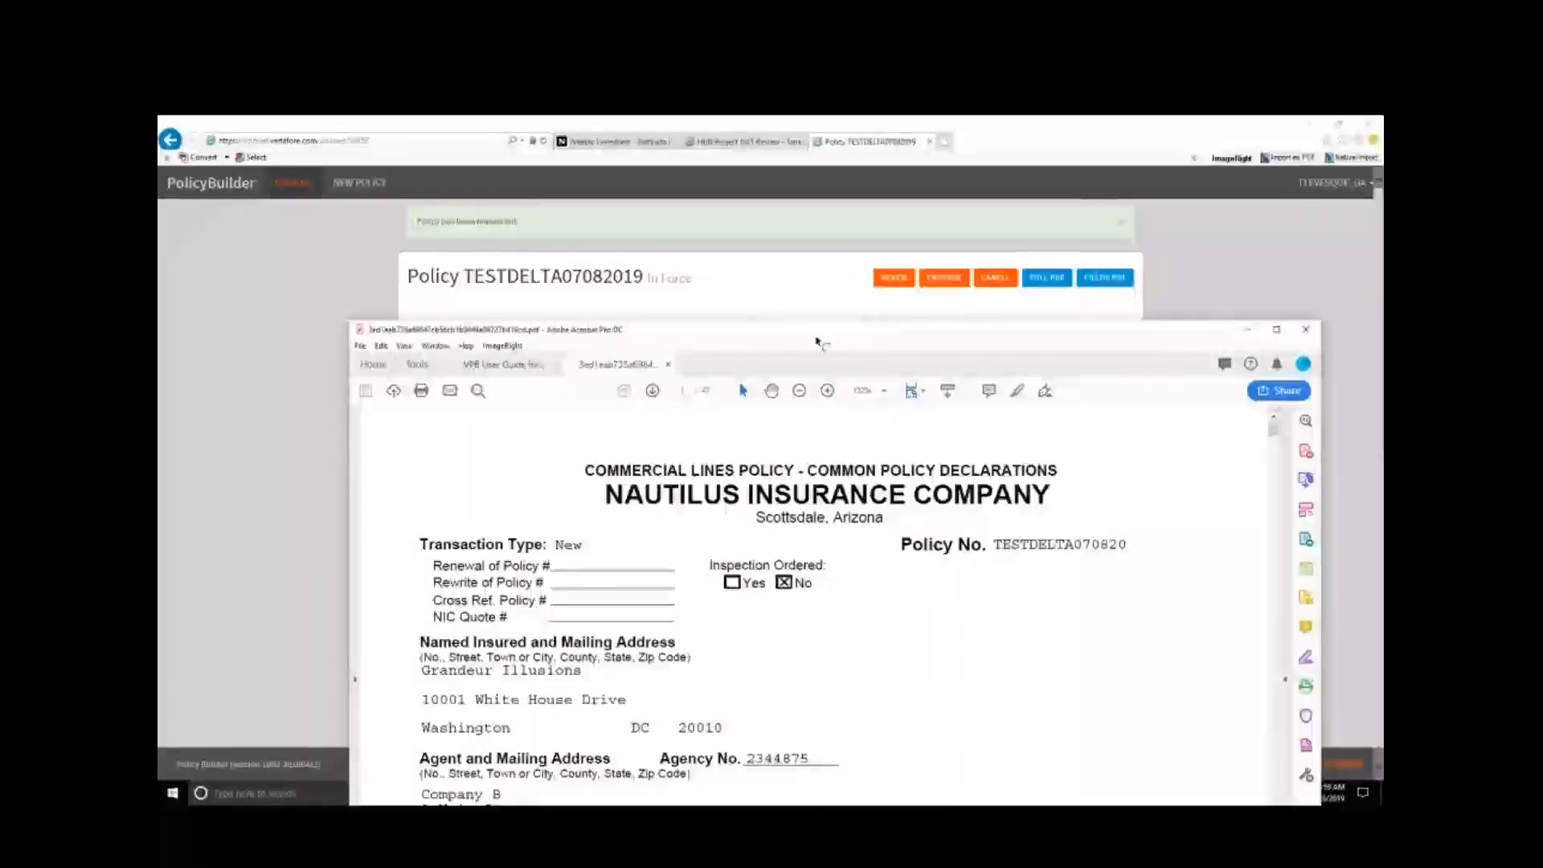
pyautogui.moveTo(816, 338); pyautogui.dragTo(753, 150)
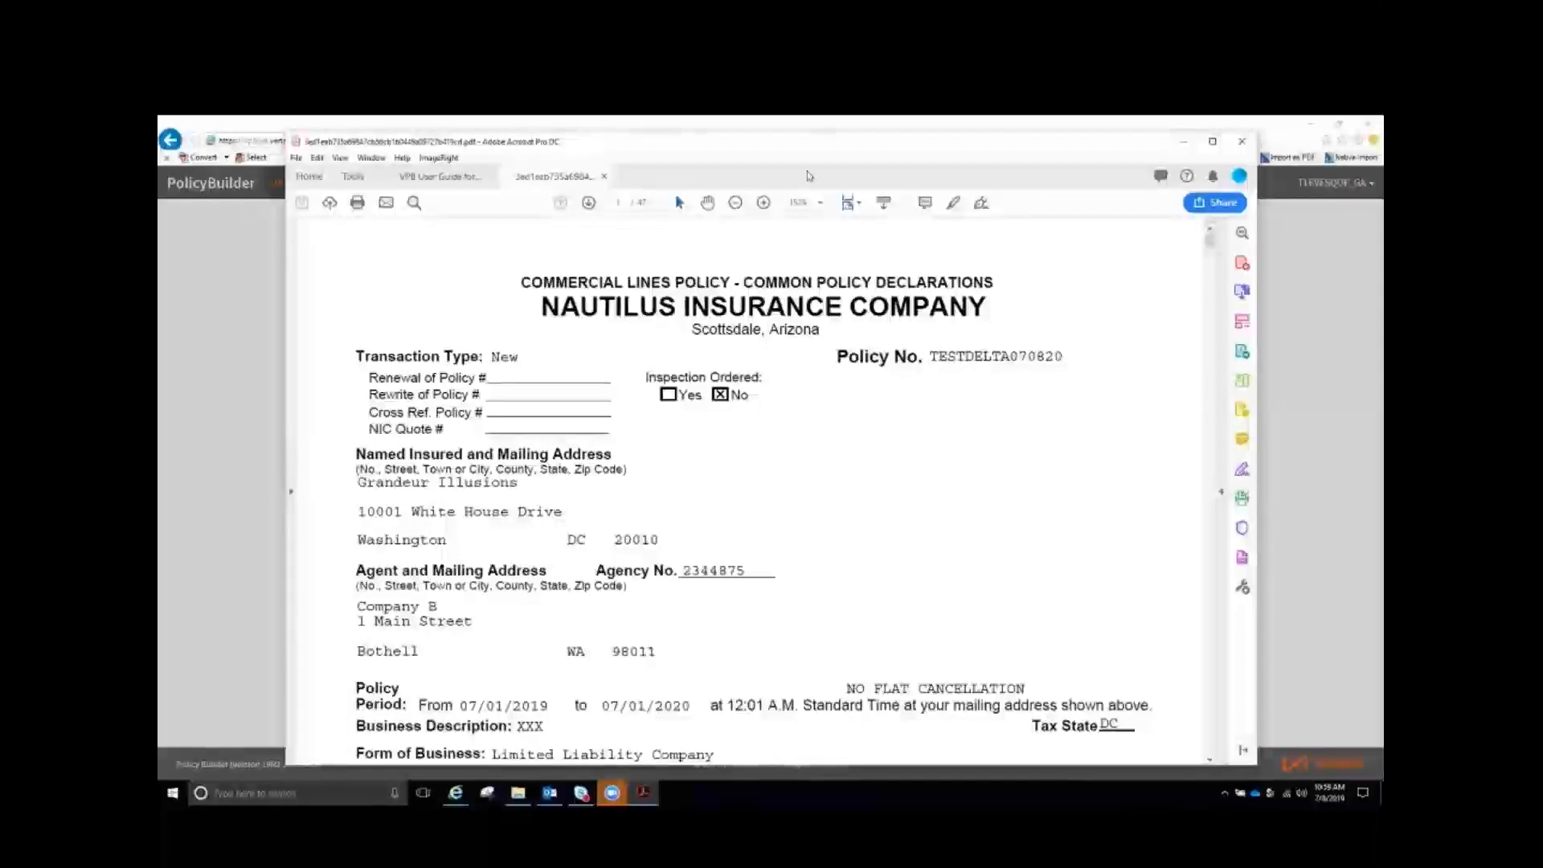
pyautogui.moveTo(809, 175); pyautogui.dragTo(876, 185)
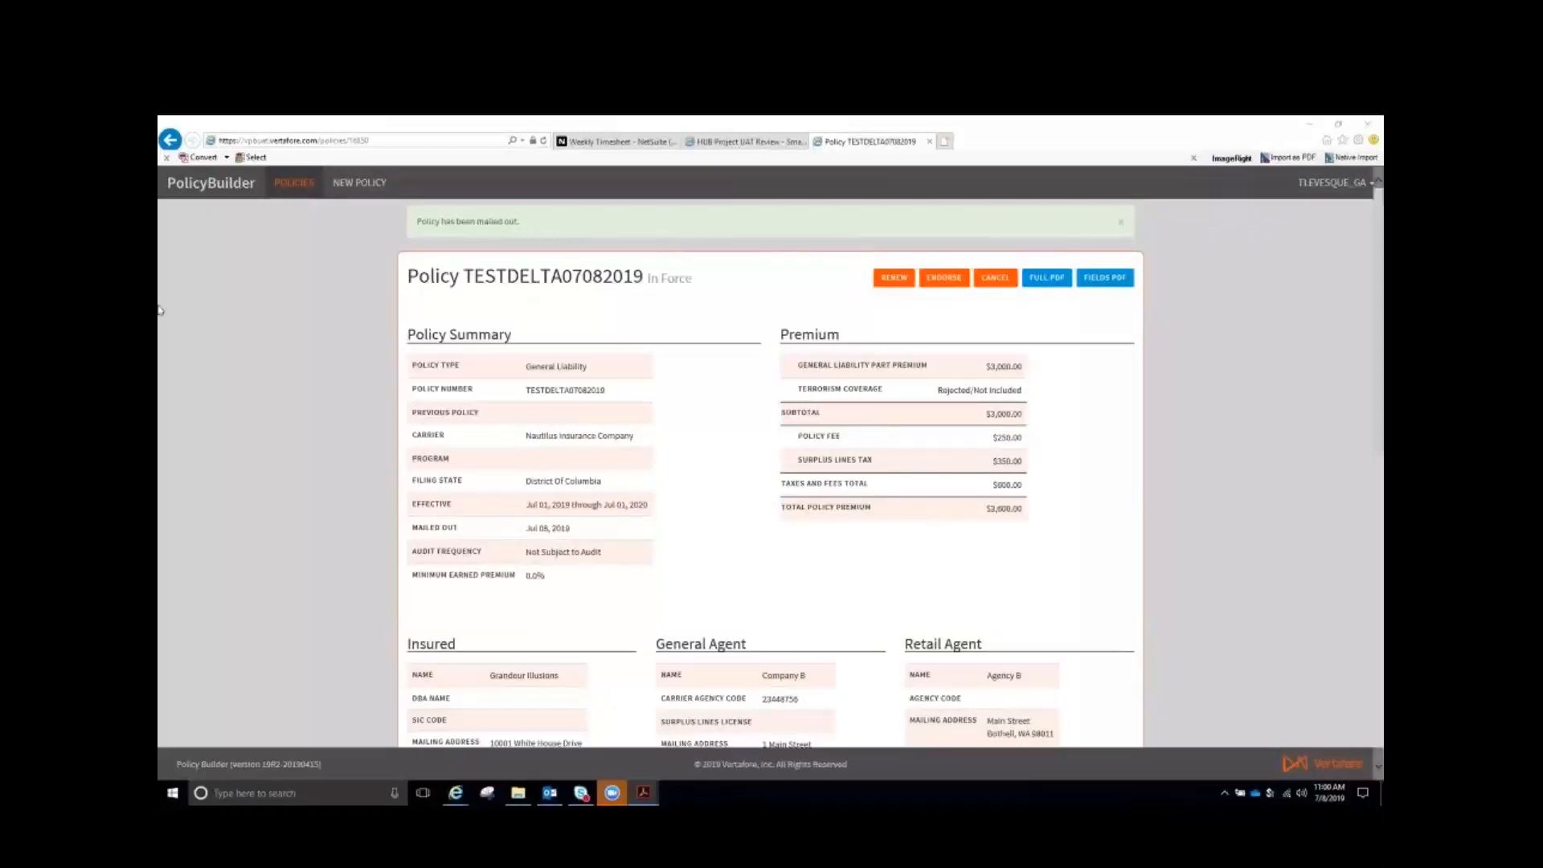
# Open the Grandeur Illusions policy from the policies list and start a new endorsement for it
pyautogui.click(294, 184)
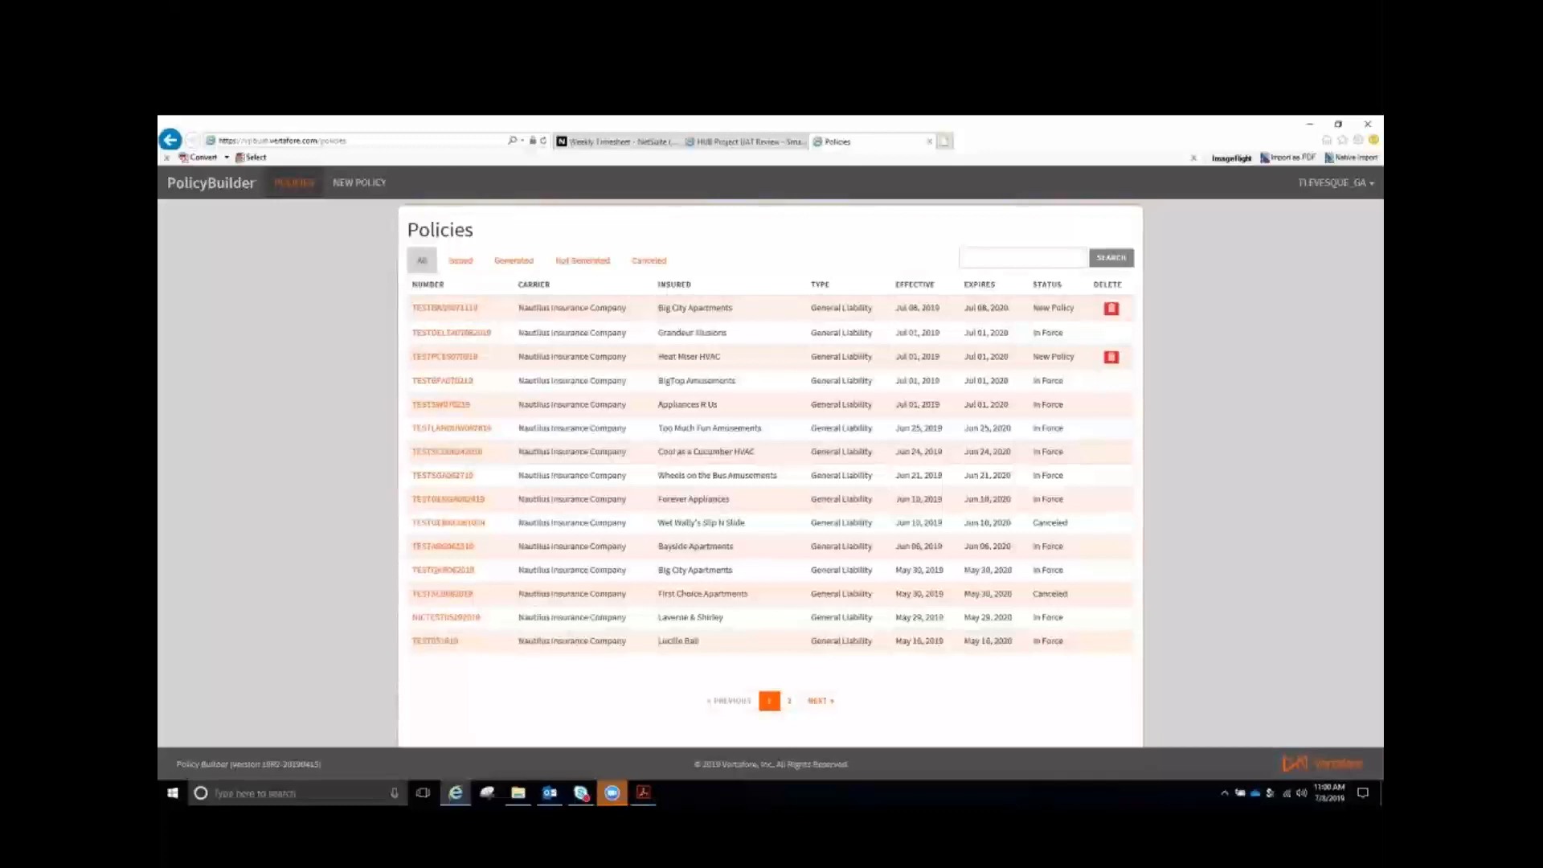
pyautogui.click(448, 333)
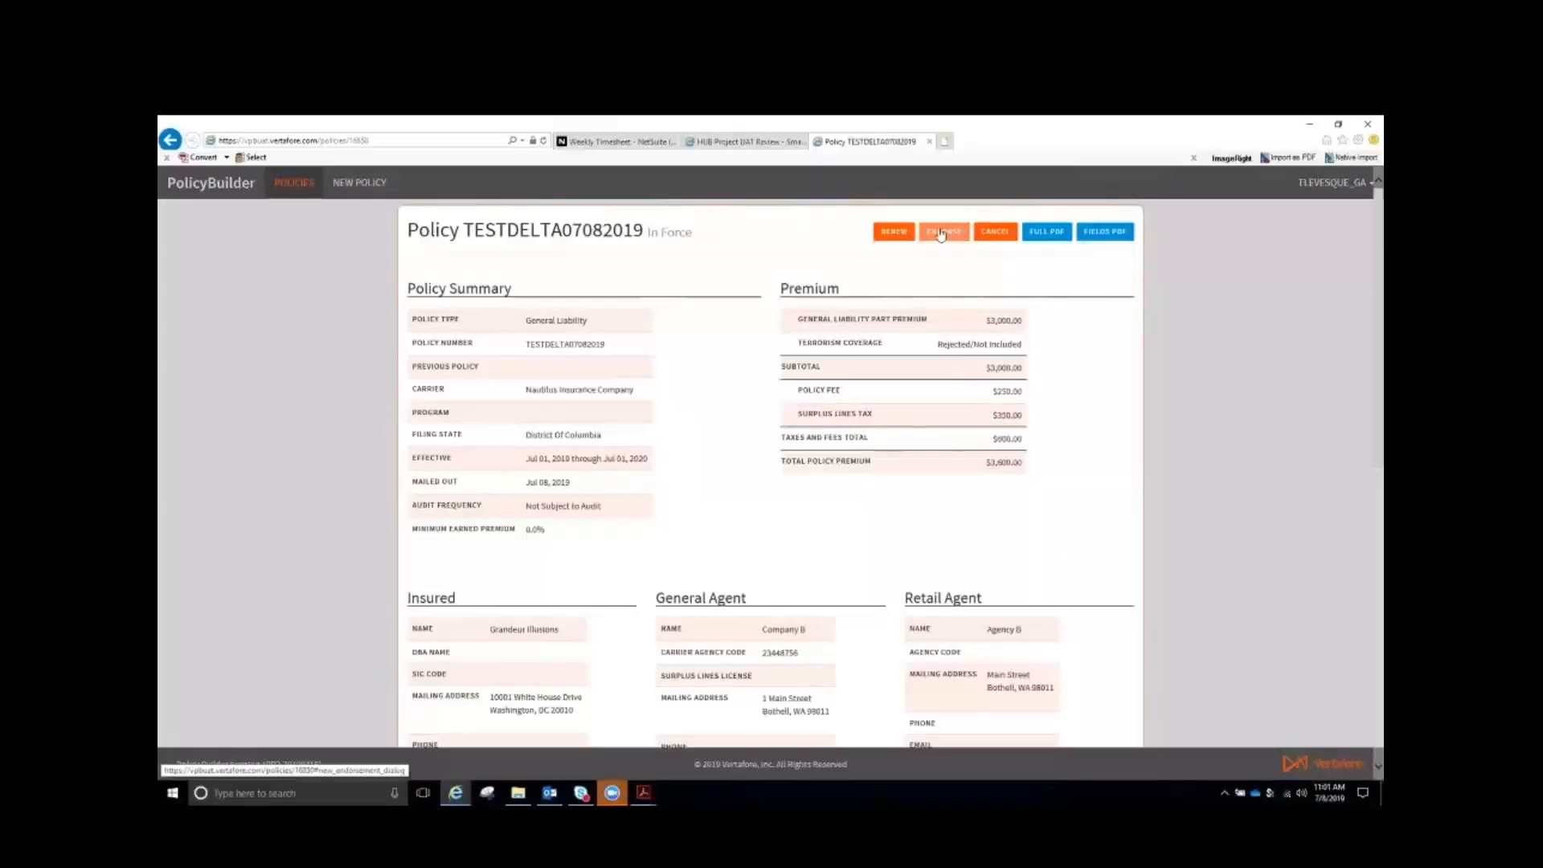
pyautogui.click(942, 233)
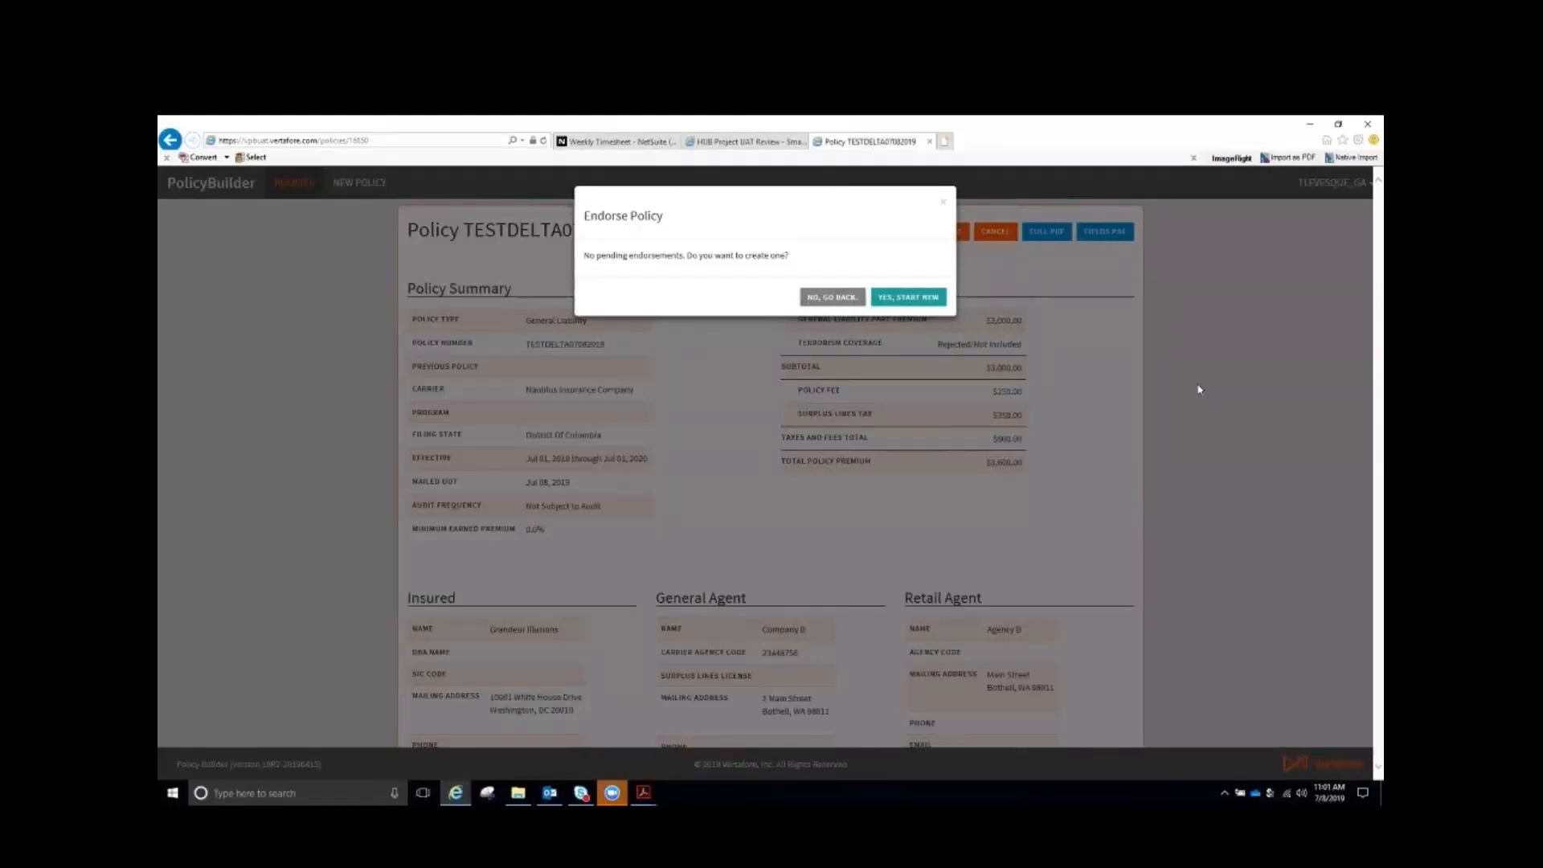
pyautogui.click(902, 299)
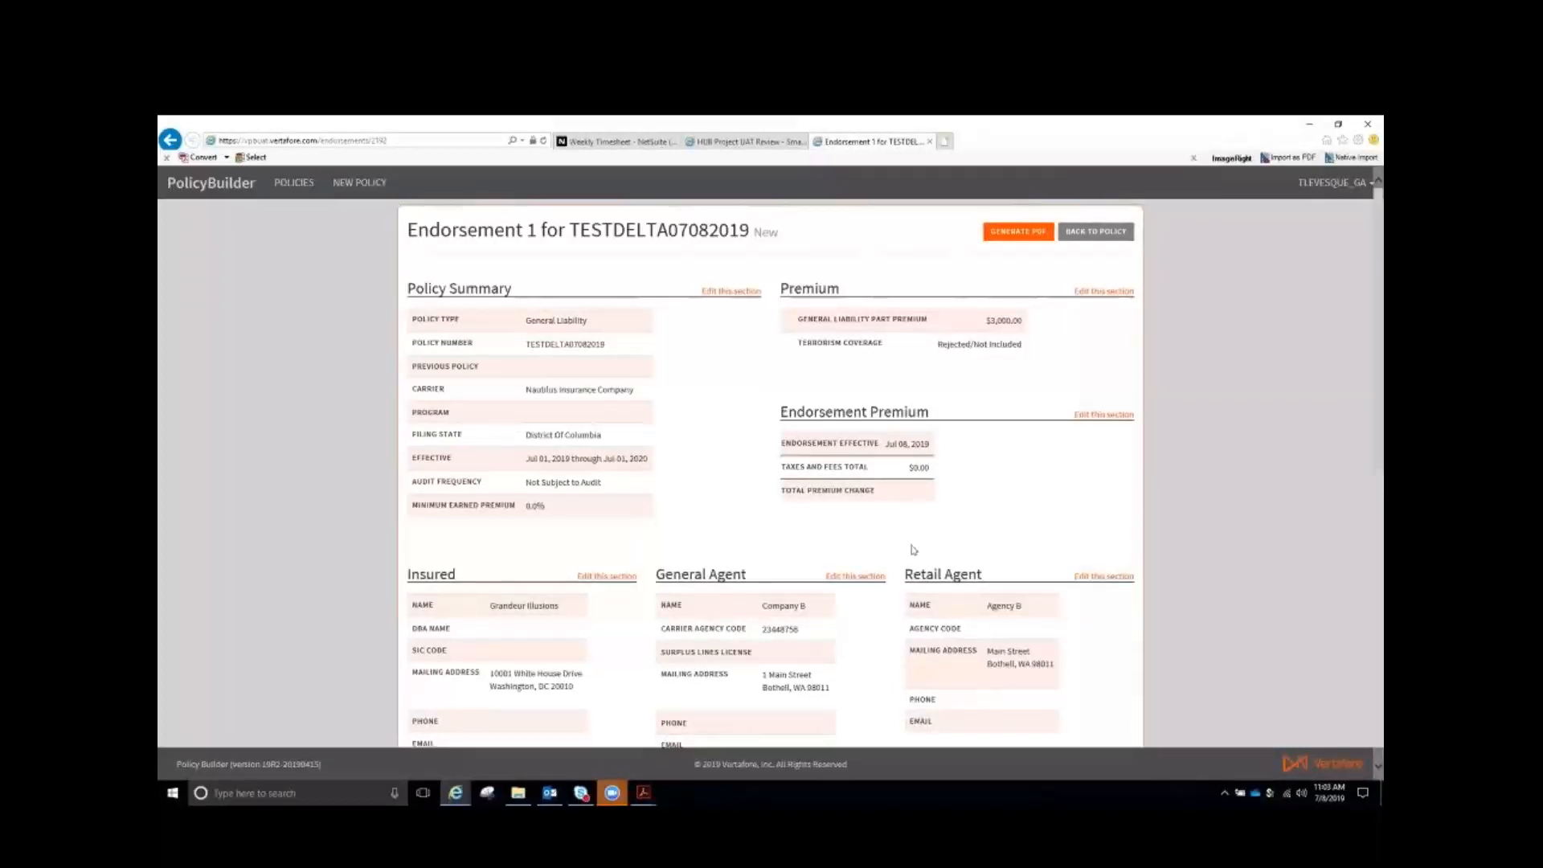
# Edit the endorsement premium, setting the endorsement effective date to 08/01/2019 and the total premium change to $1,000
pyautogui.click(1096, 417)
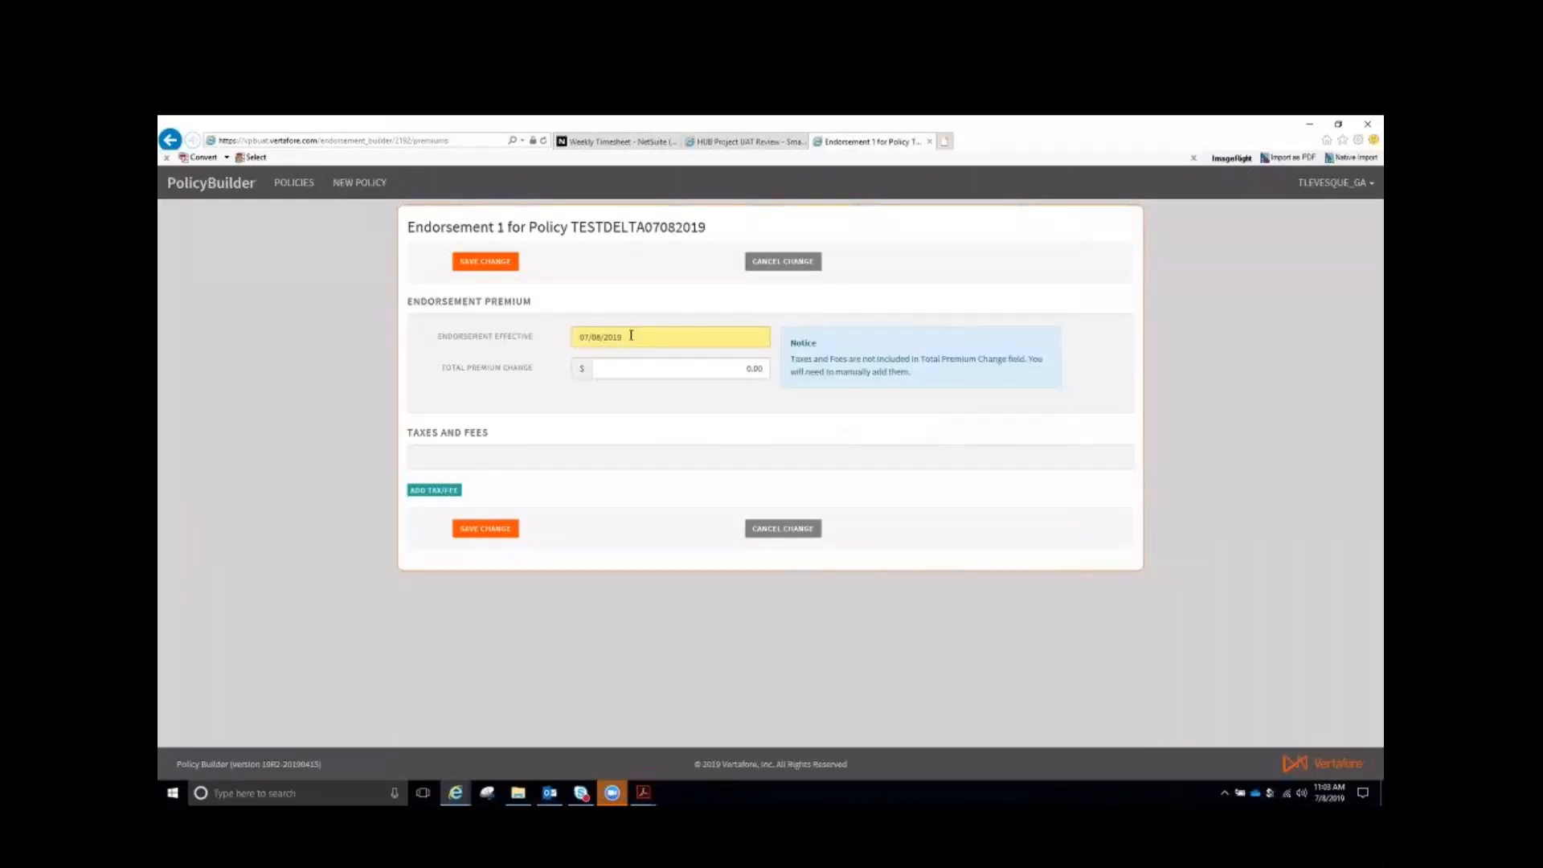
pyautogui.click(632, 335)
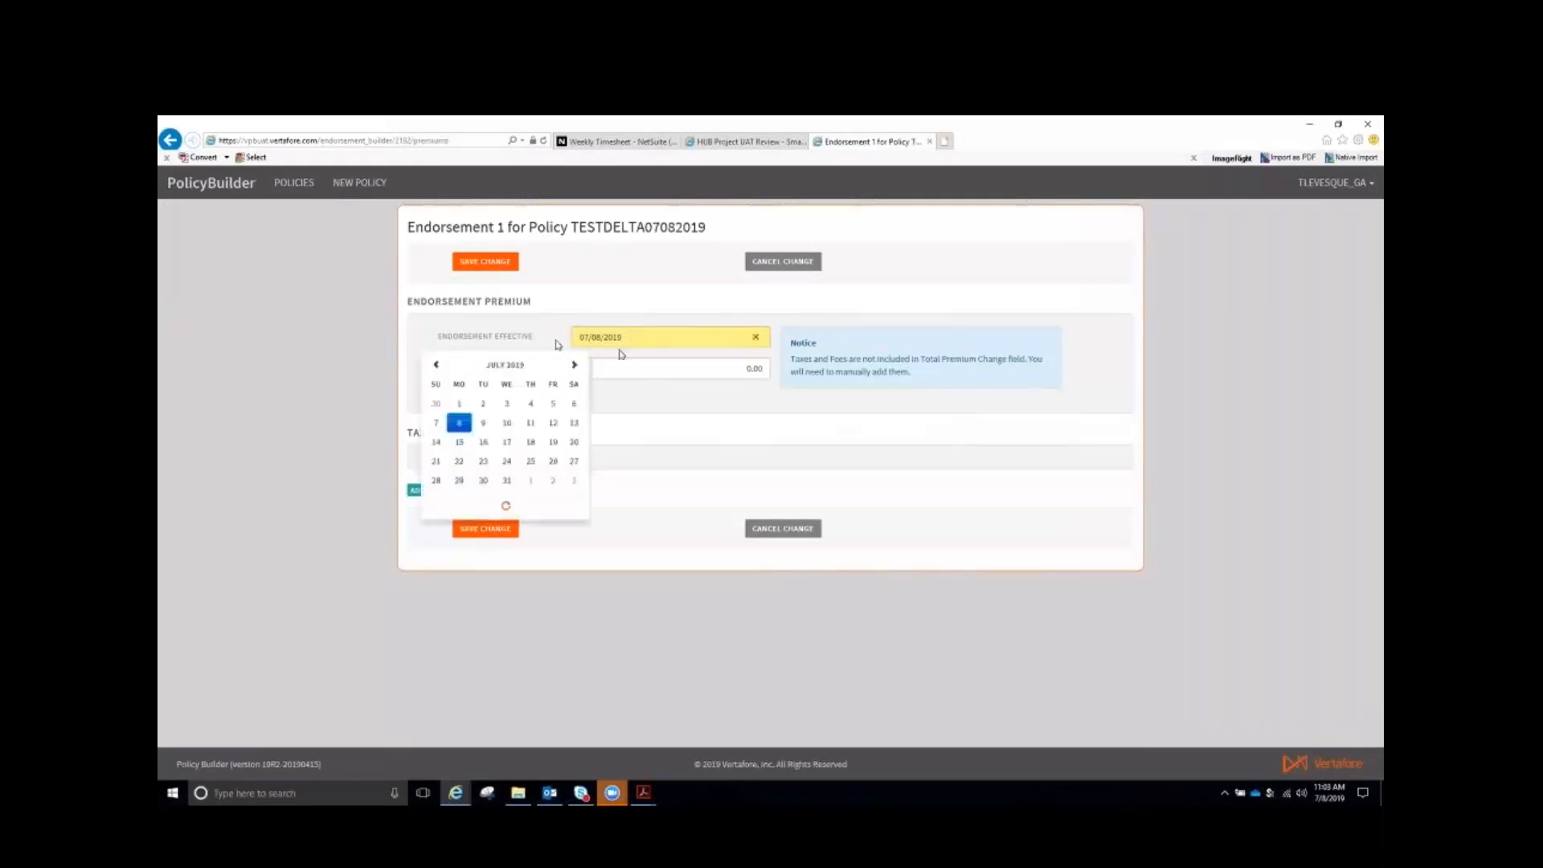
pyautogui.click(535, 487)
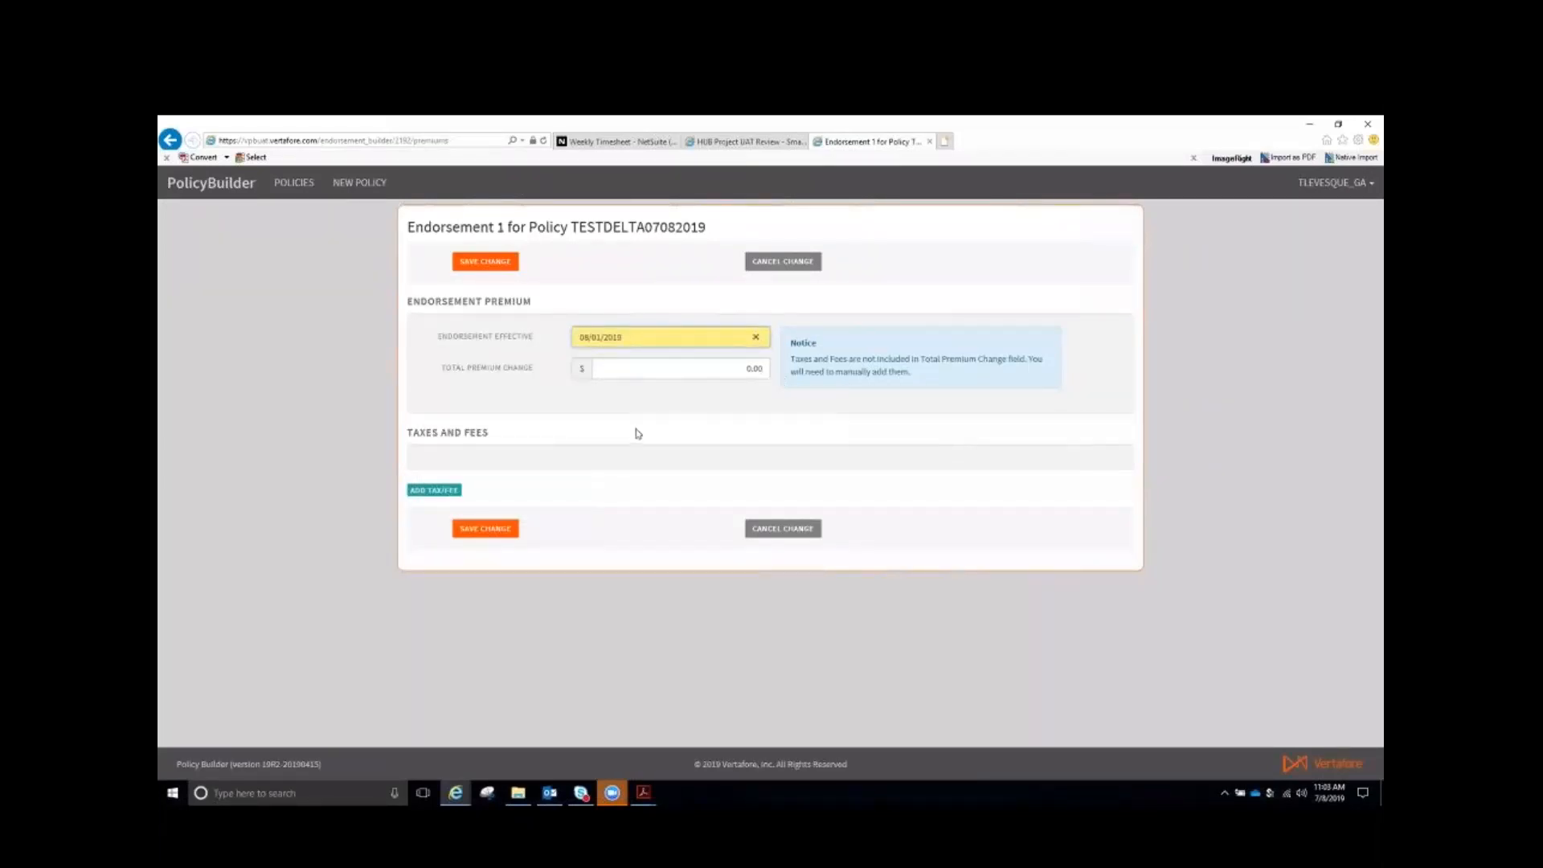
pyautogui.click(741, 369)
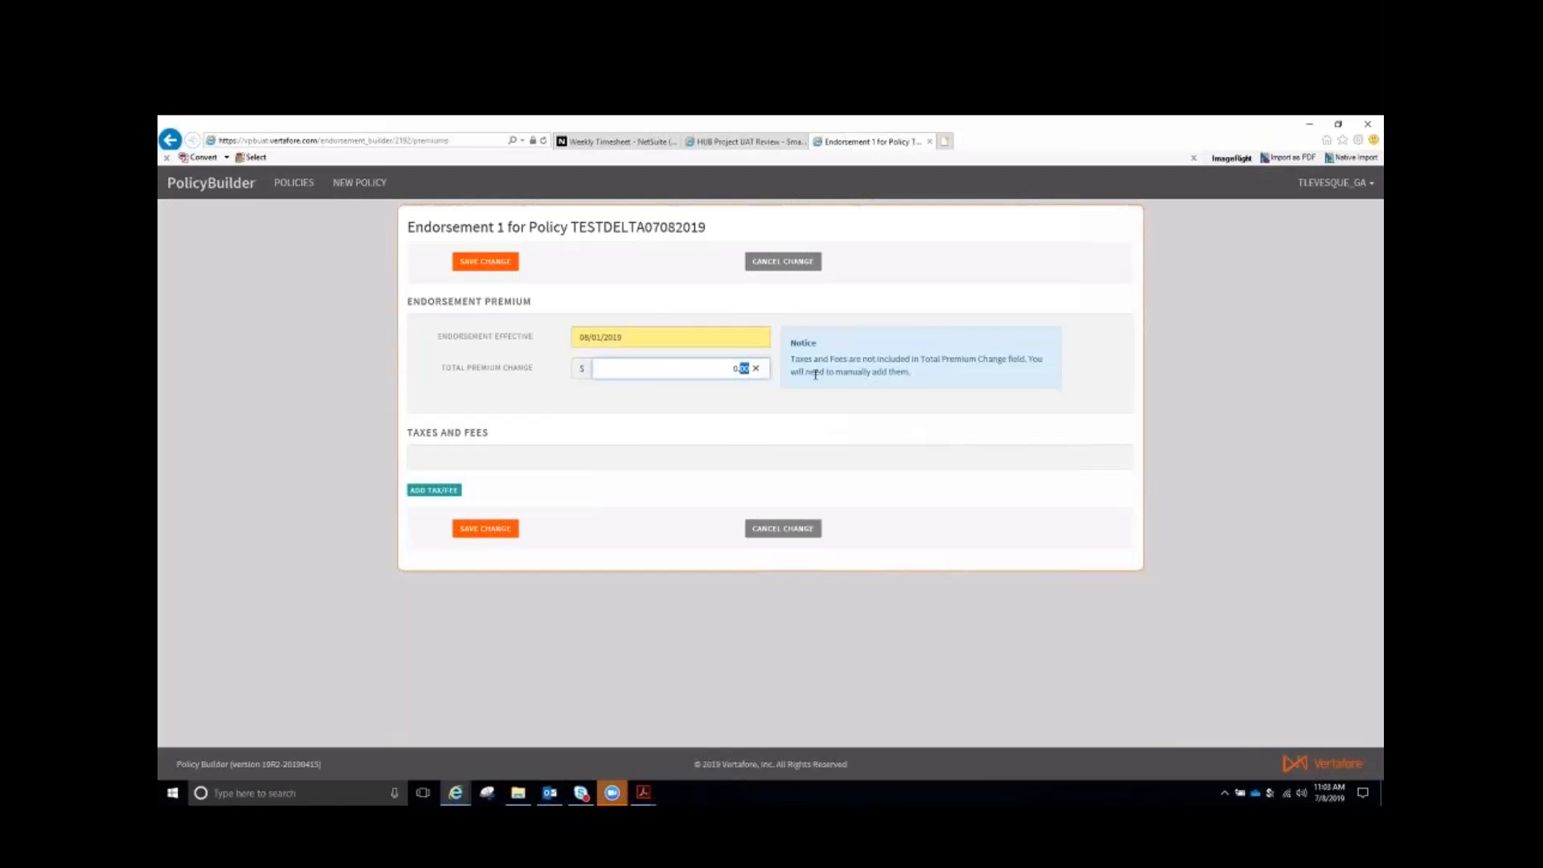
pyautogui.write('1000')
# Add a Surplus Lines Tax of $100 to the endorsement's taxes and fees
pyautogui.click(451, 492)
pyautogui.click(759, 470)
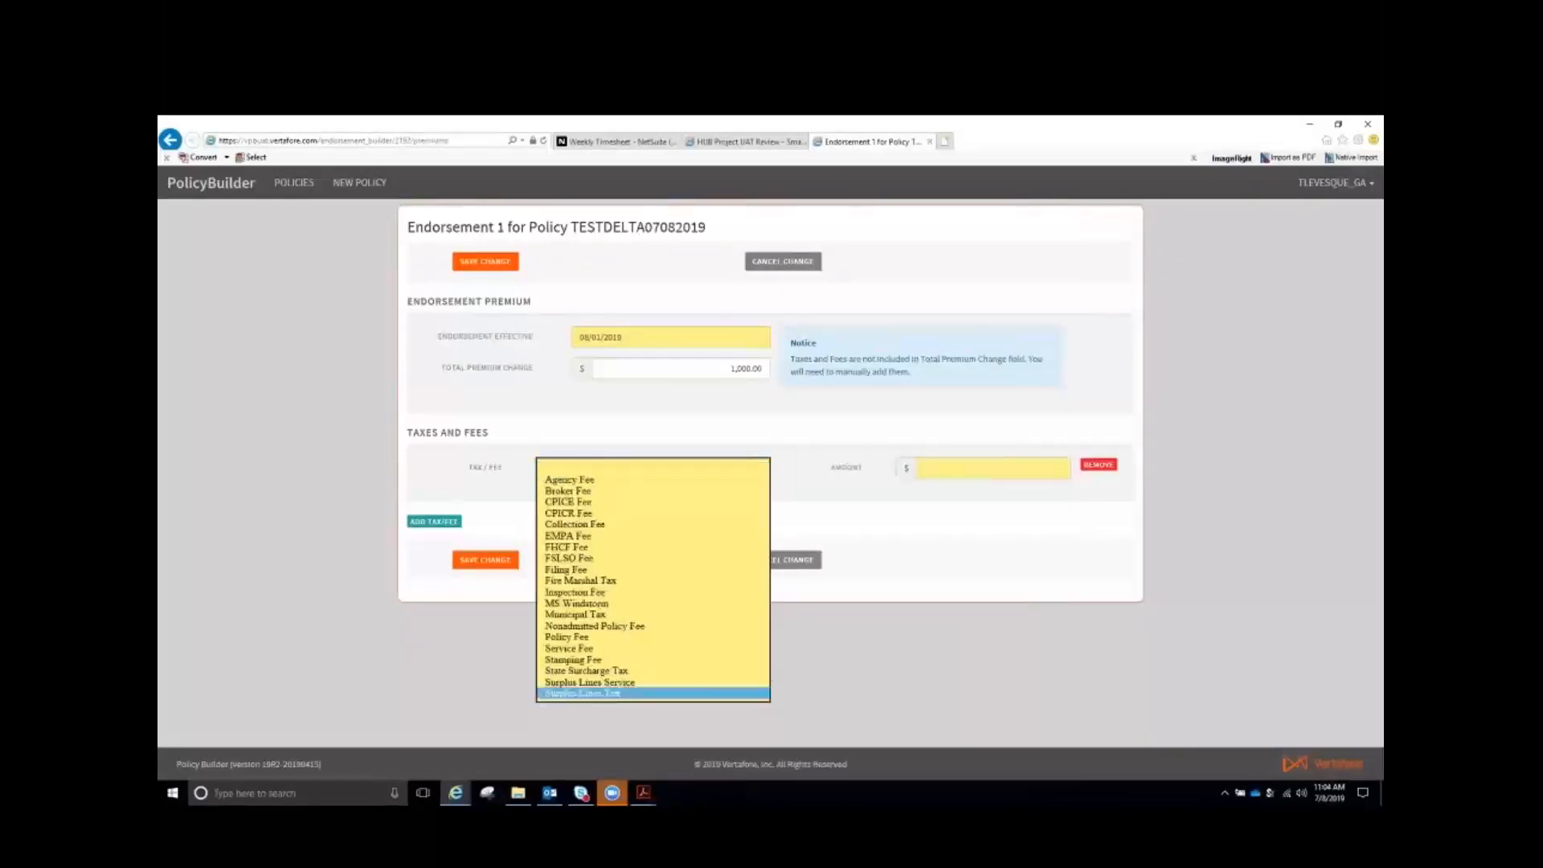
pyautogui.click(583, 693)
pyautogui.click(981, 466)
pyautogui.write('100')
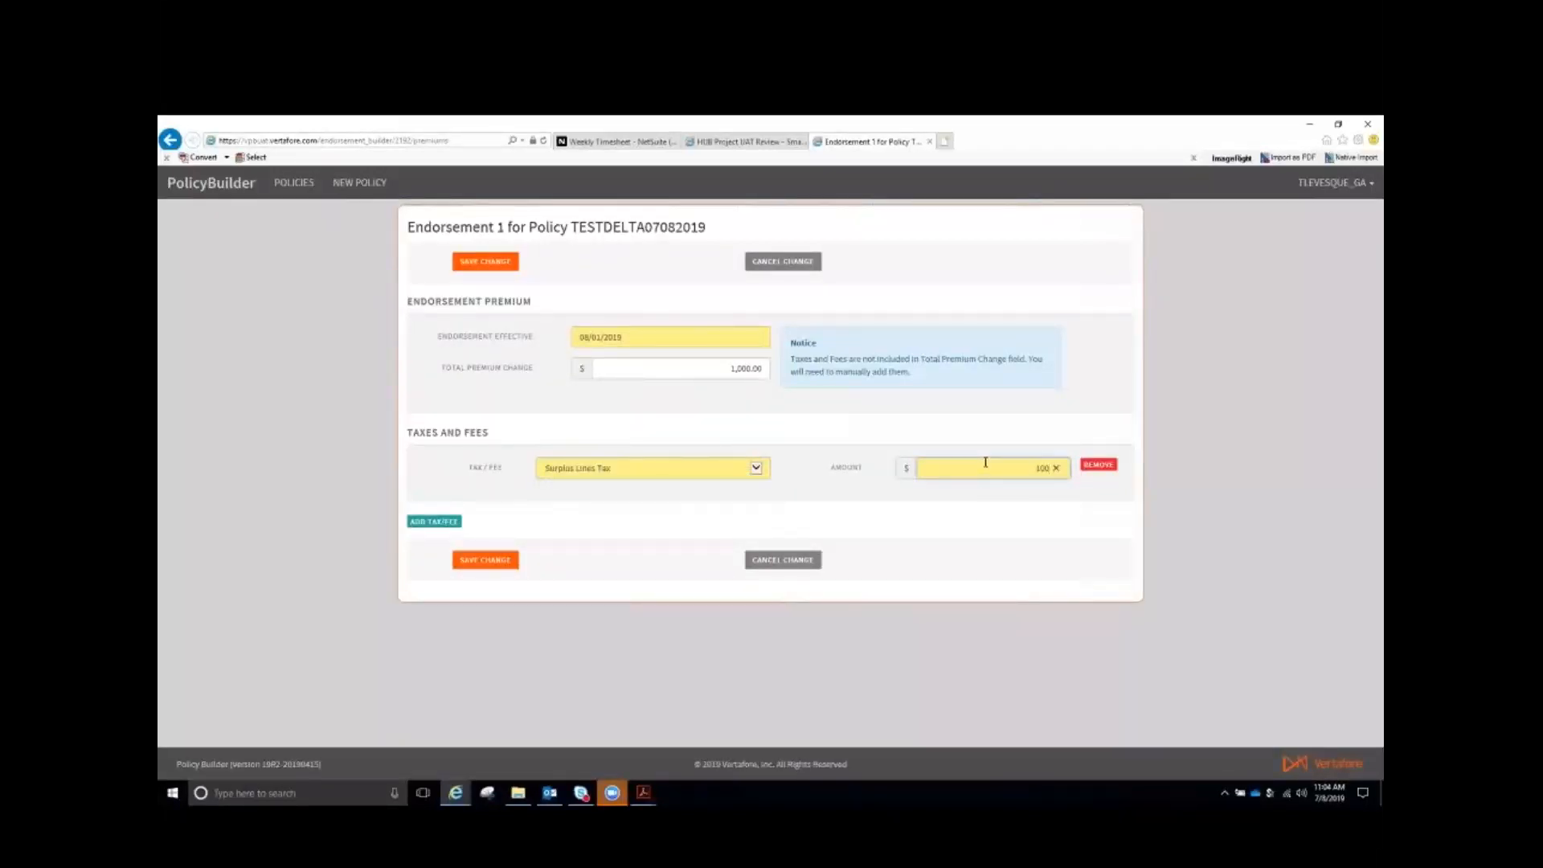
# Add a Stamping Fee of $25 to the endorsement's taxes and fees
pyautogui.click(443, 523)
pyautogui.click(753, 499)
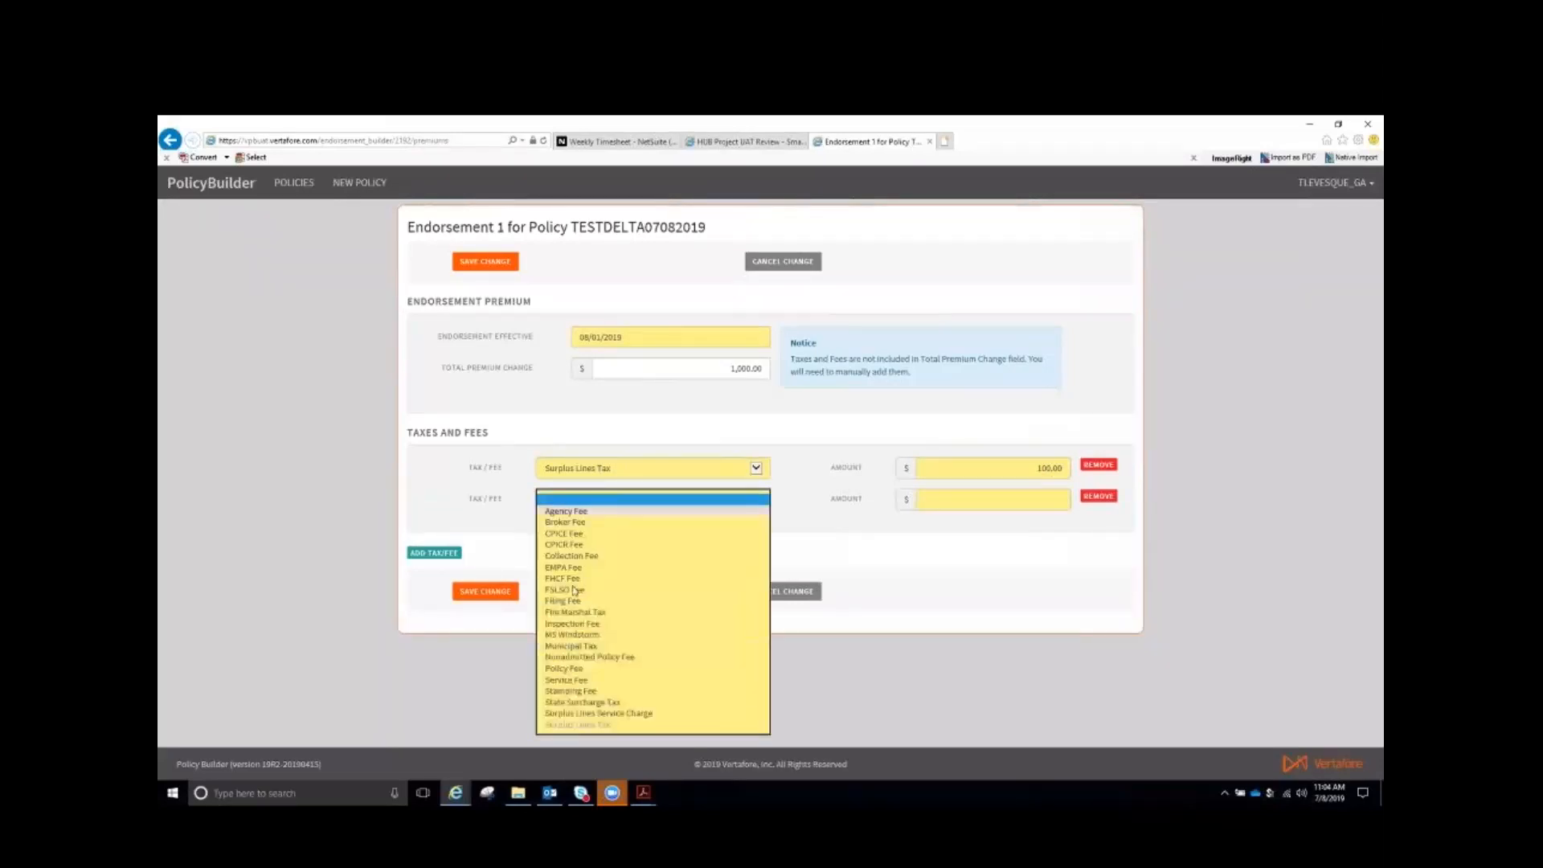
pyautogui.click(570, 691)
pyautogui.click(1005, 497)
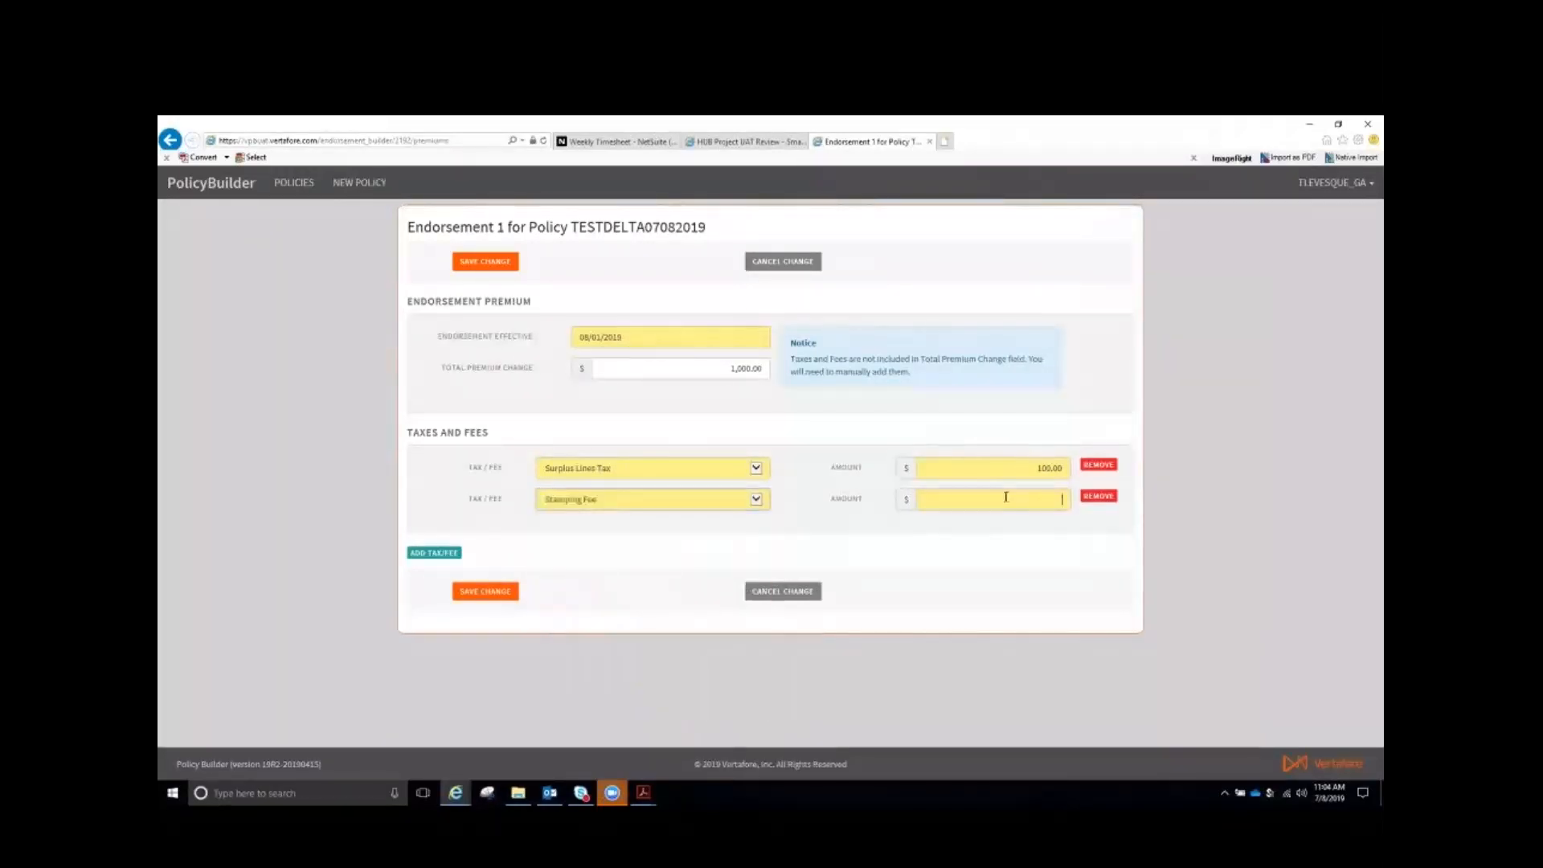
pyautogui.write('25')
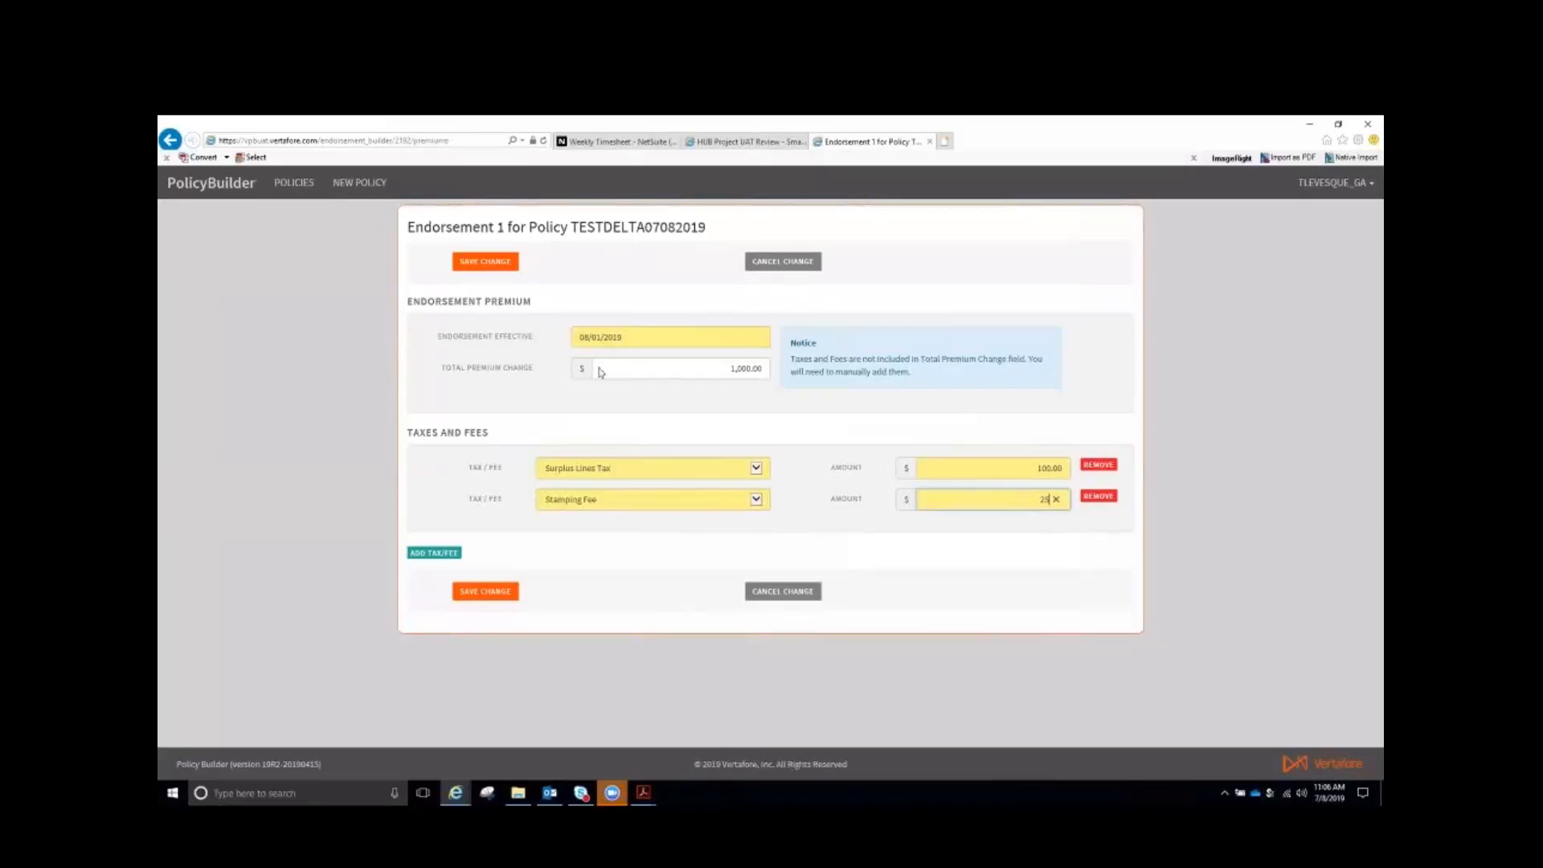
# Set the total premium change to $888 and the Surplus Lines Tax to $88, and save the endorsement premium
pyautogui.click(728, 369)
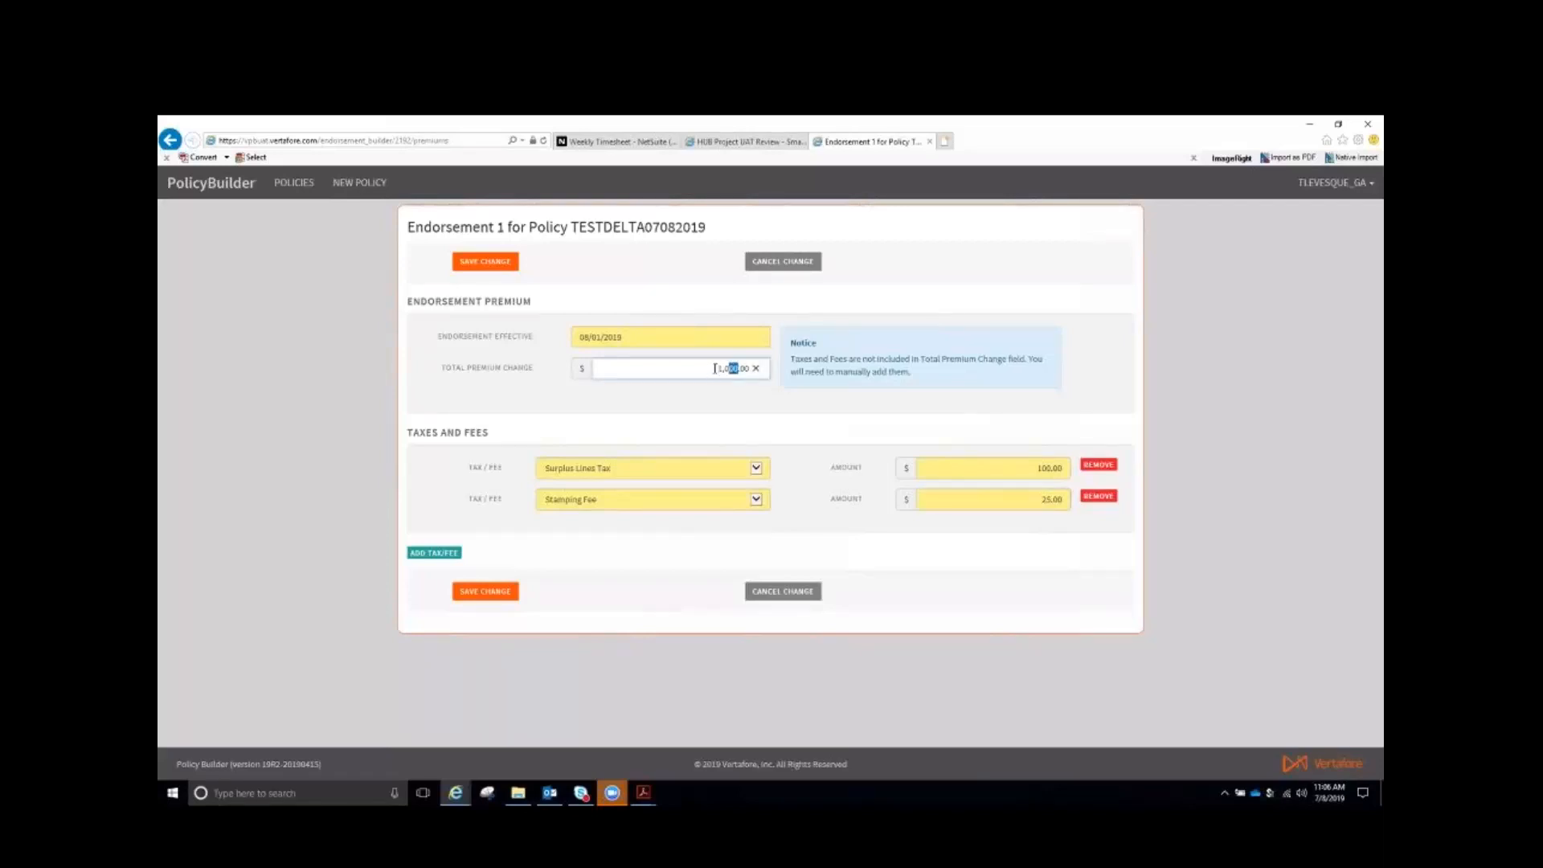
pyautogui.moveTo(715, 368); pyautogui.dragTo(751, 368)
pyautogui.write('888')
pyautogui.click(1060, 471)
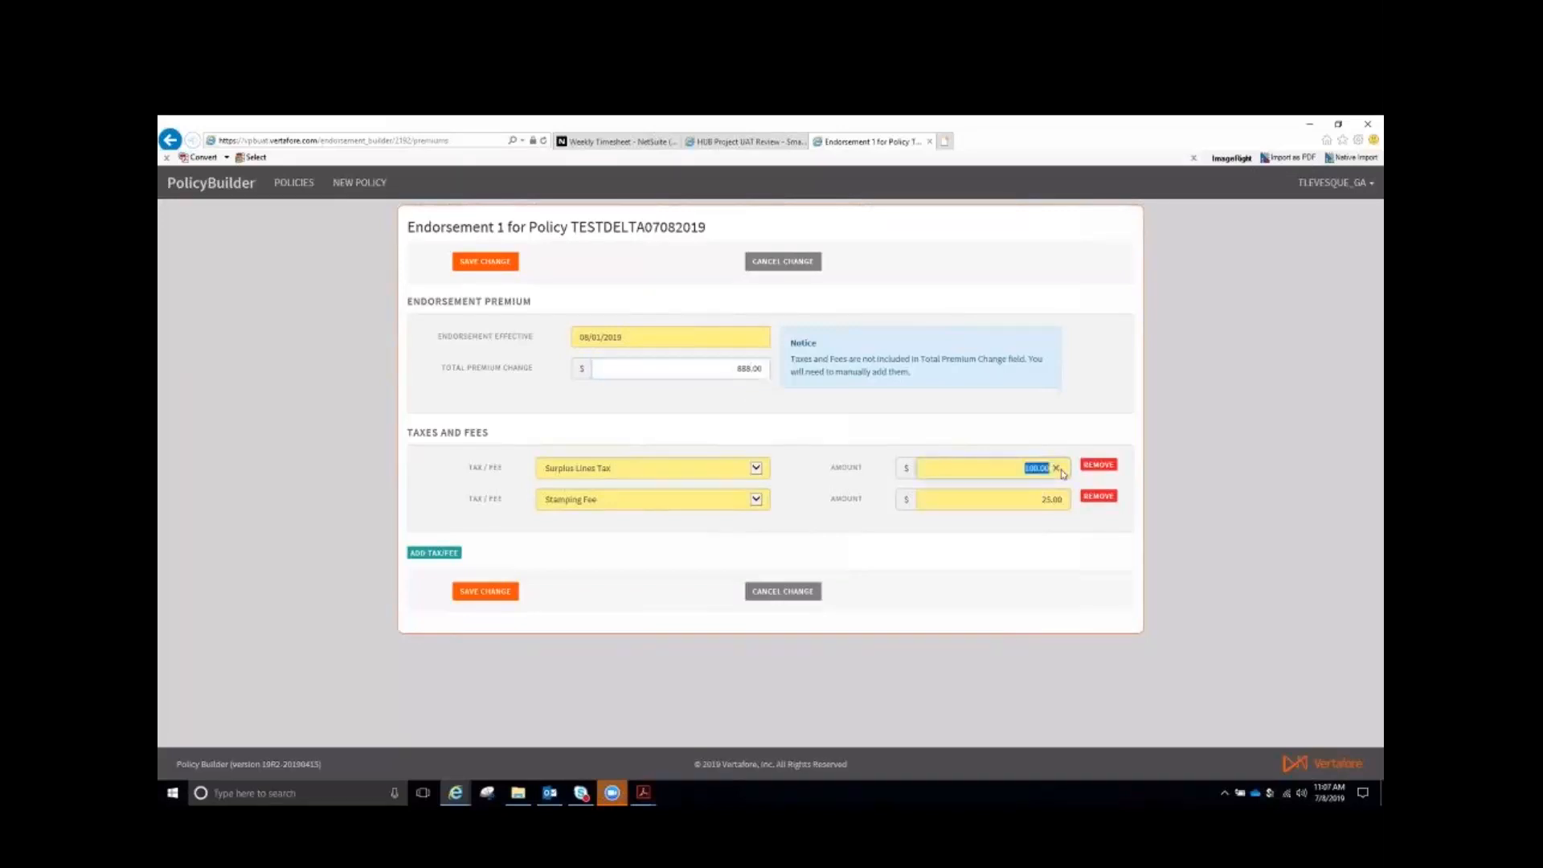
pyautogui.write('88')
pyautogui.click(486, 593)
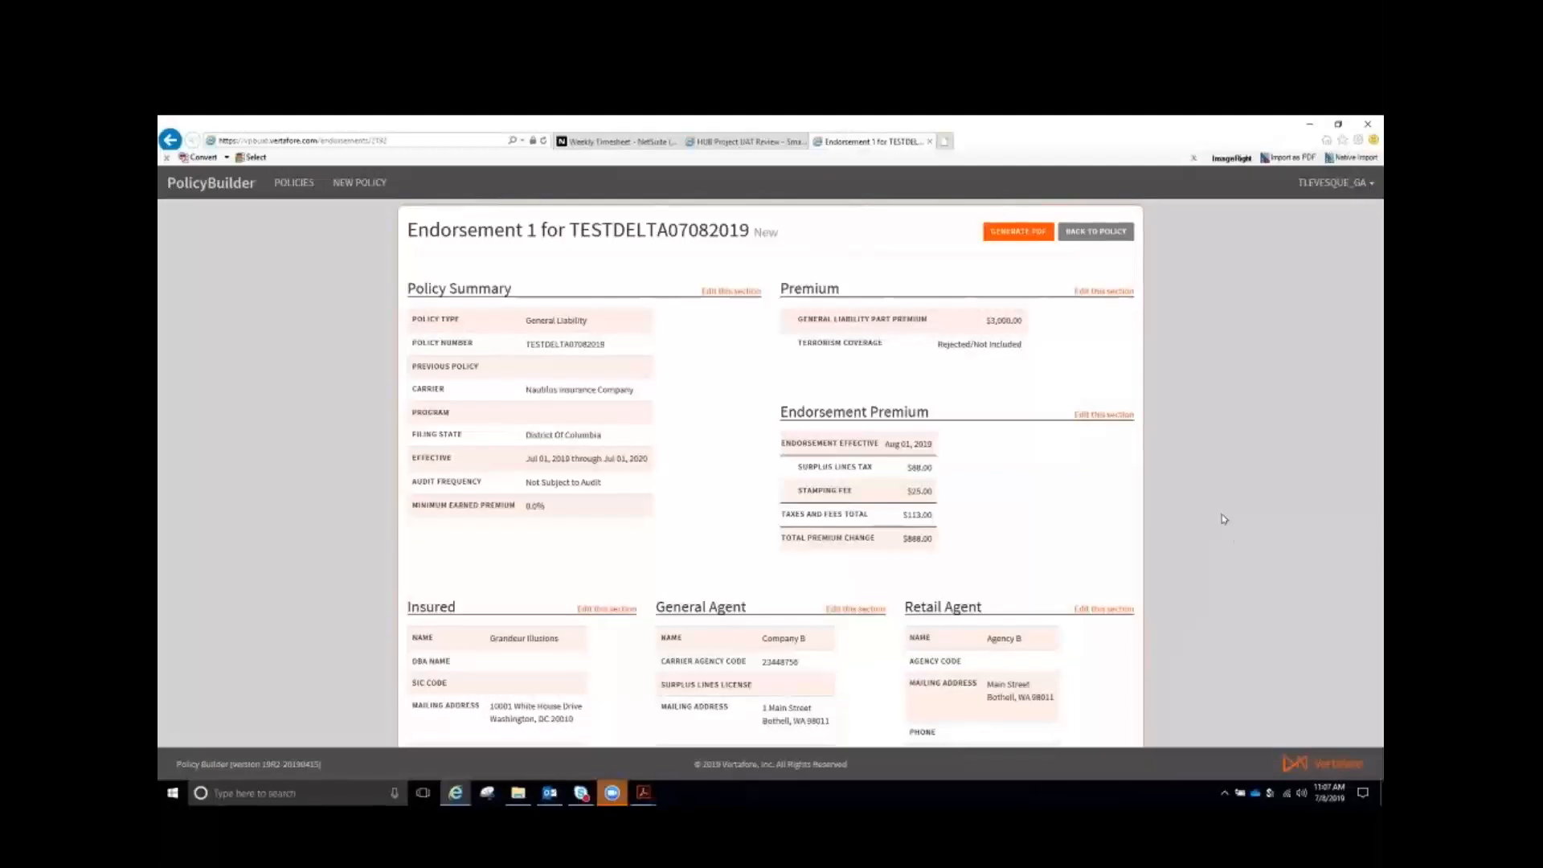
# Edit the endorsement's General Liability limits, setting the General Aggregate to $3,000,000, and save the change
pyautogui.scroll(-2, 1223, 519)
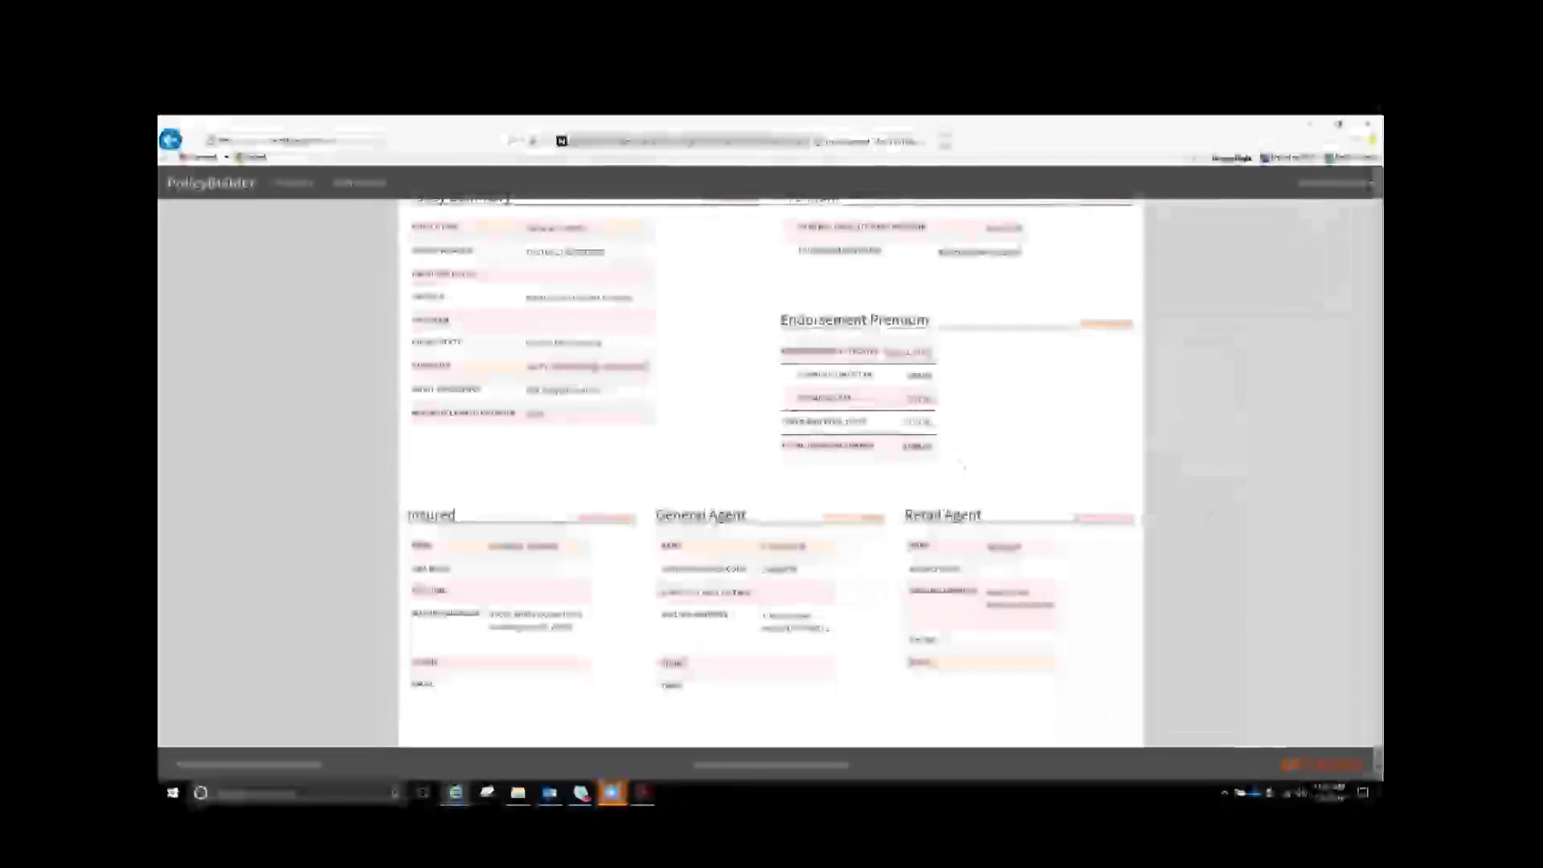
pyautogui.scroll(-4, 1223, 546)
pyautogui.scroll(4, 1223, 546)
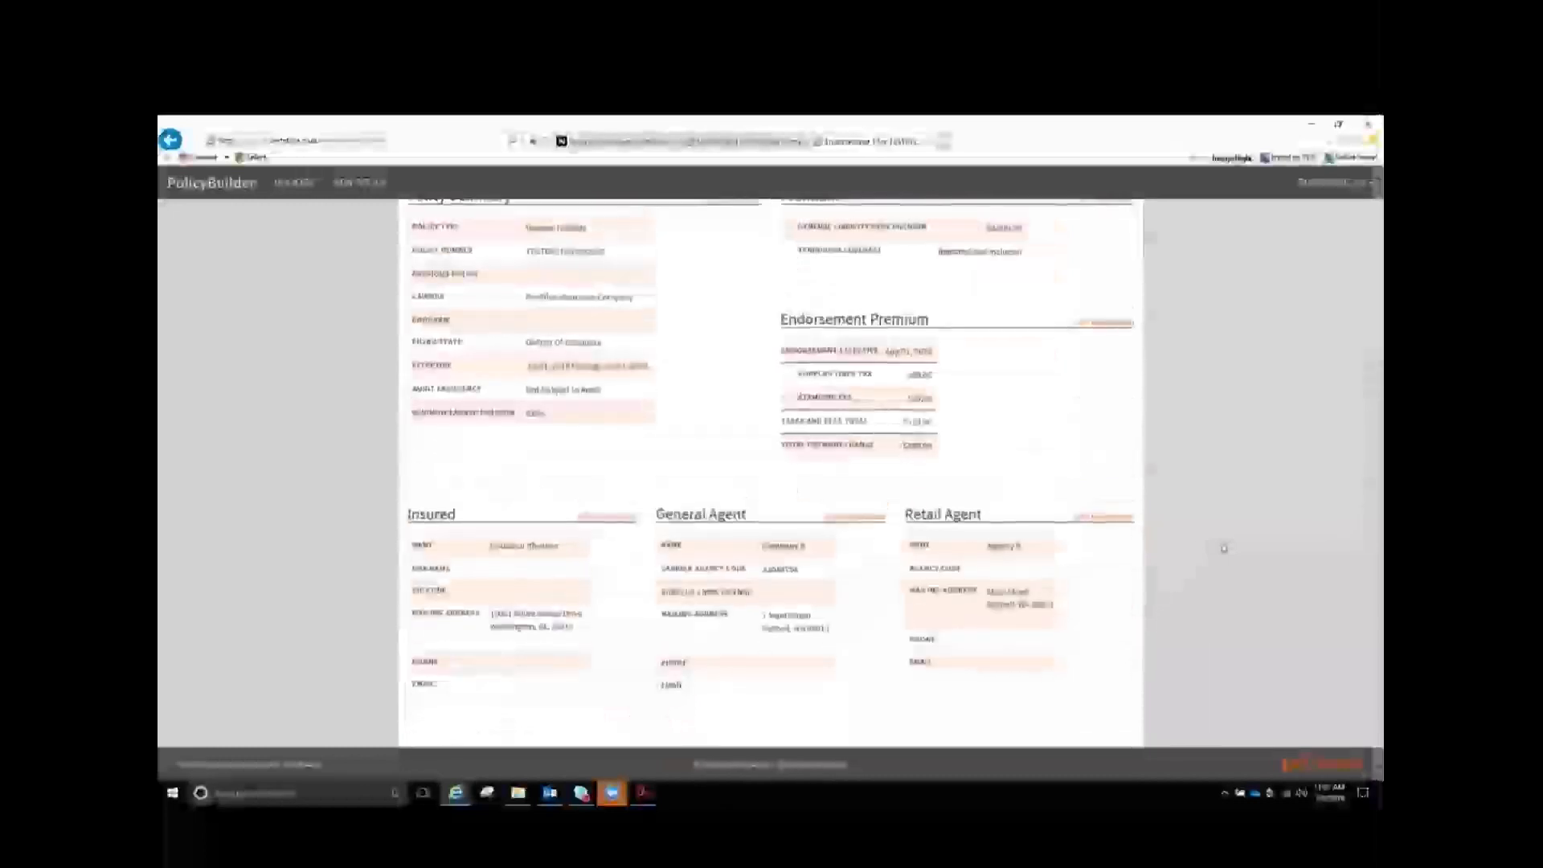
pyautogui.scroll(-6, 1223, 547)
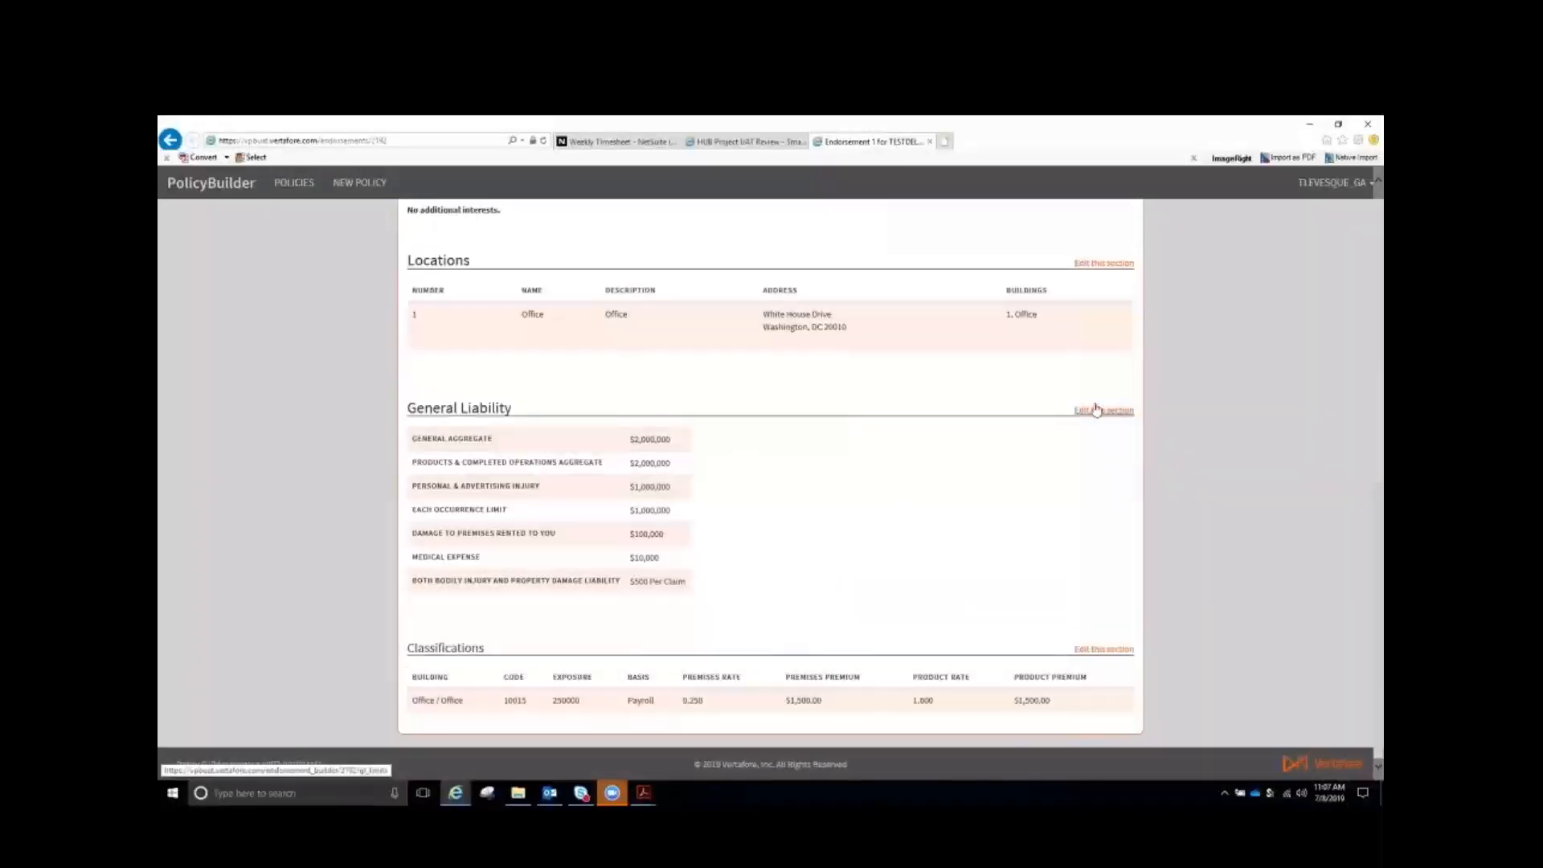
pyautogui.click(1096, 409)
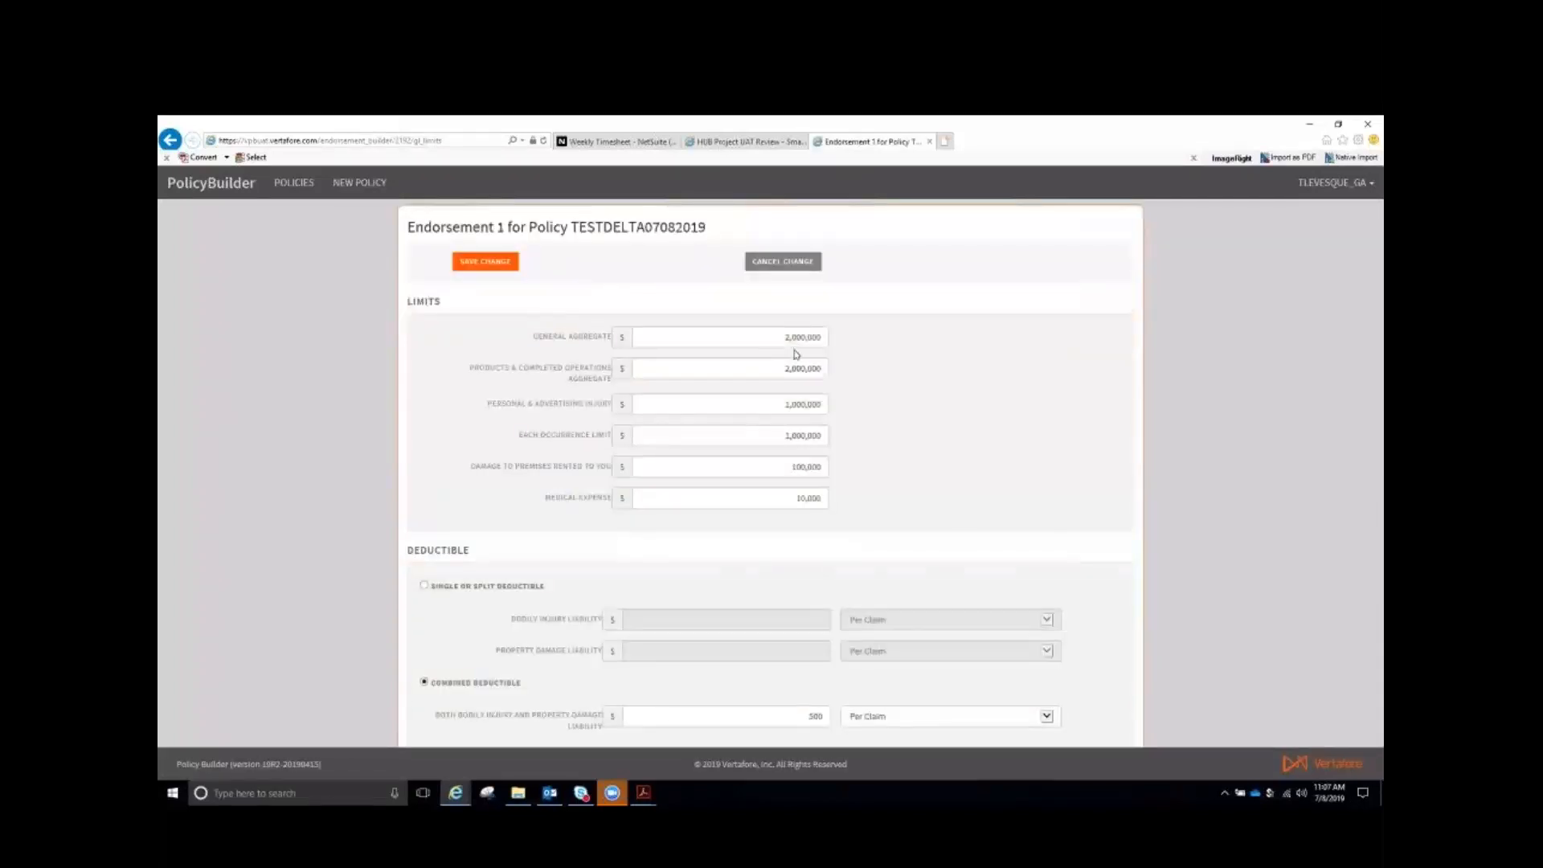
pyautogui.moveTo(778, 336); pyautogui.dragTo(876, 342)
pyautogui.press('BackSpace')
pyautogui.press('BackSpace')
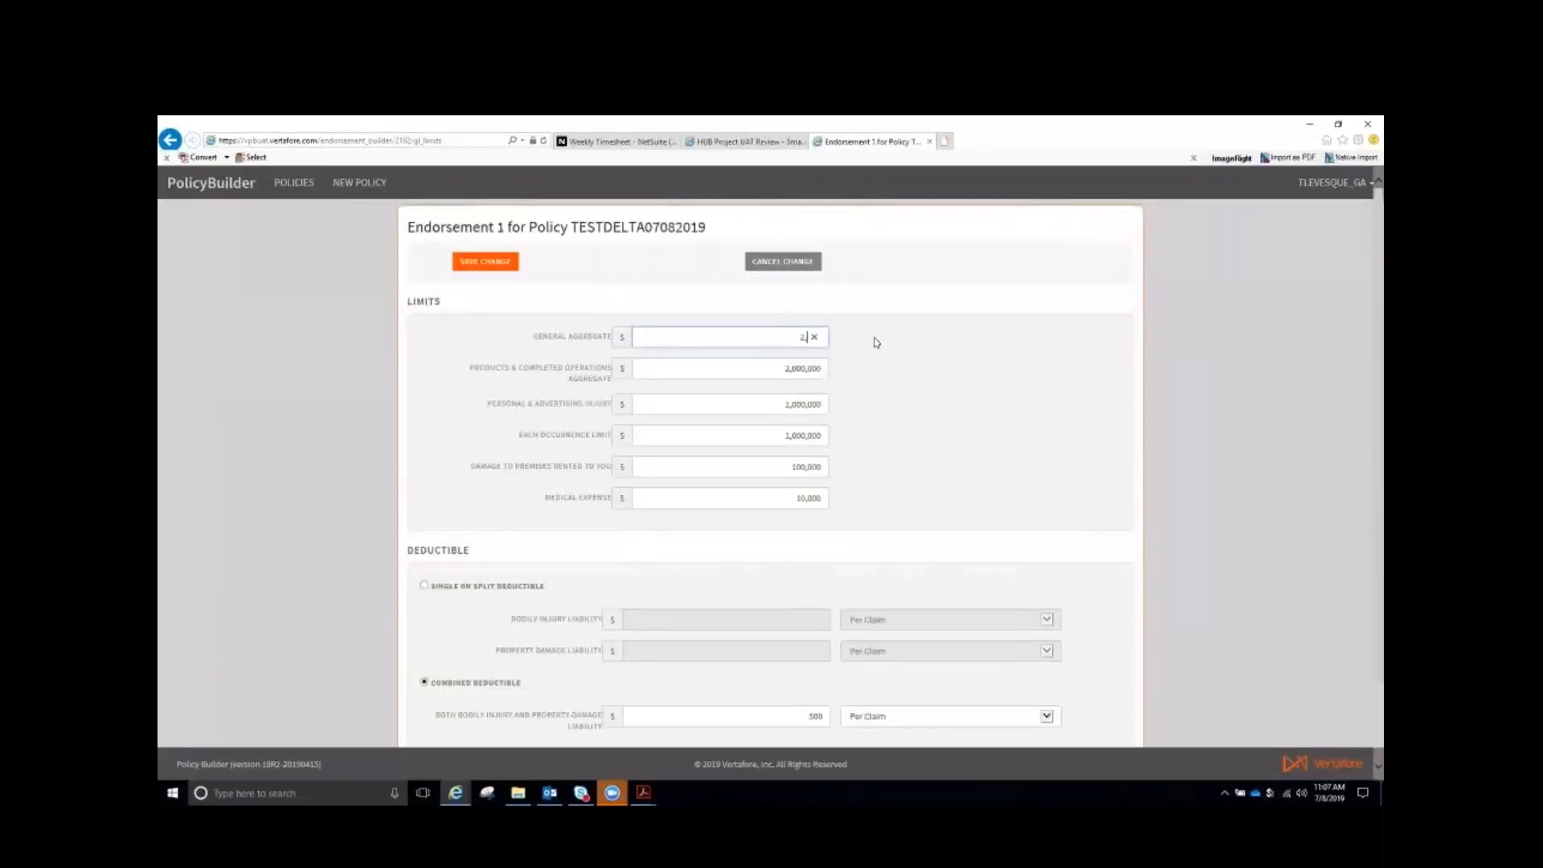
pyautogui.write('3,000,000')
pyautogui.click(897, 354)
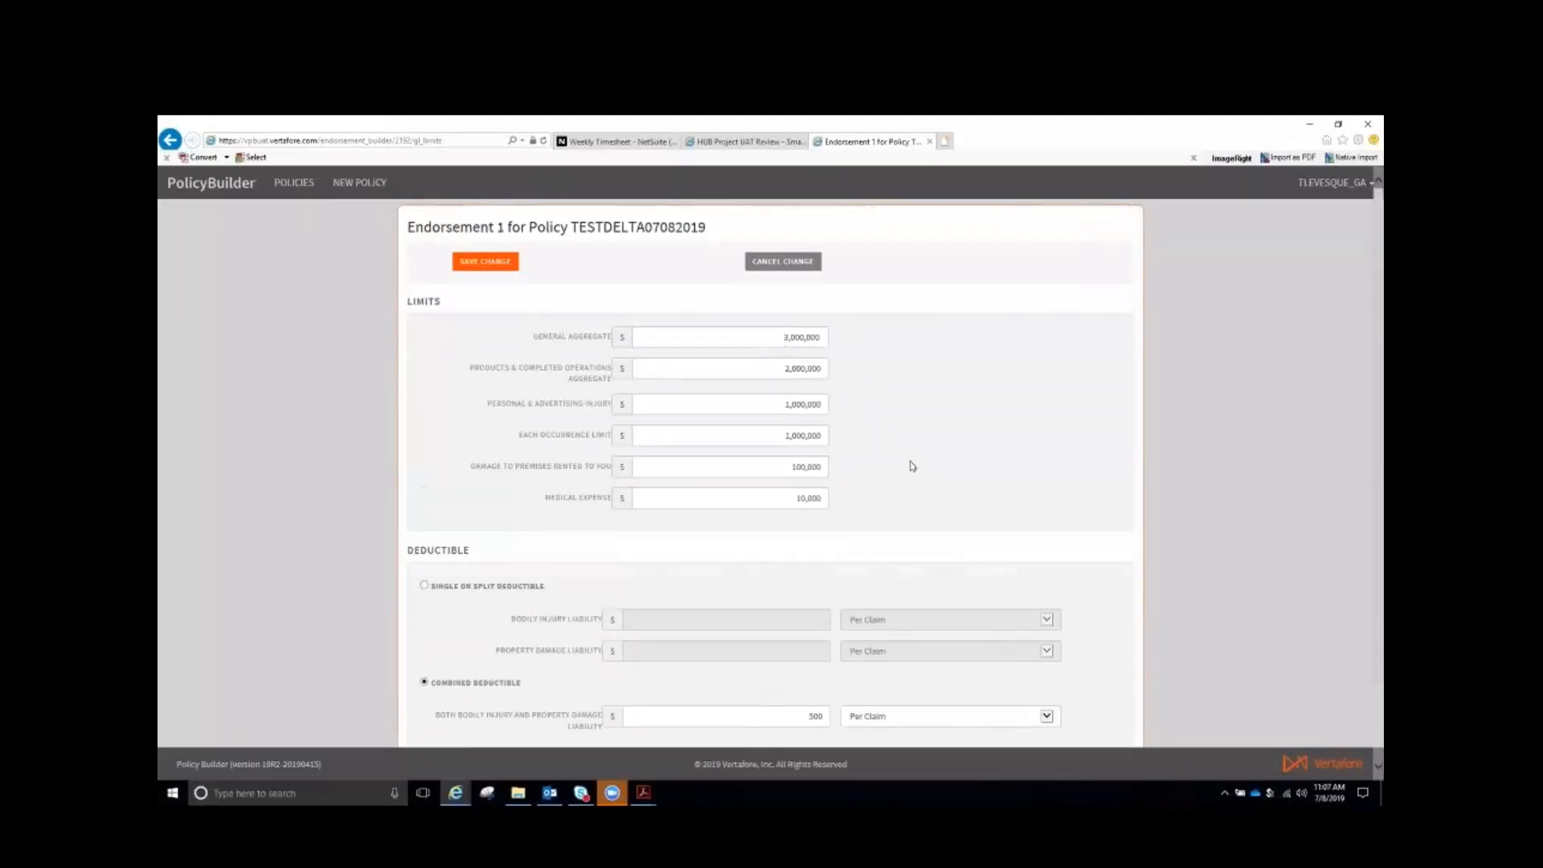
pyautogui.scroll(-1, 912, 466)
pyautogui.click(471, 693)
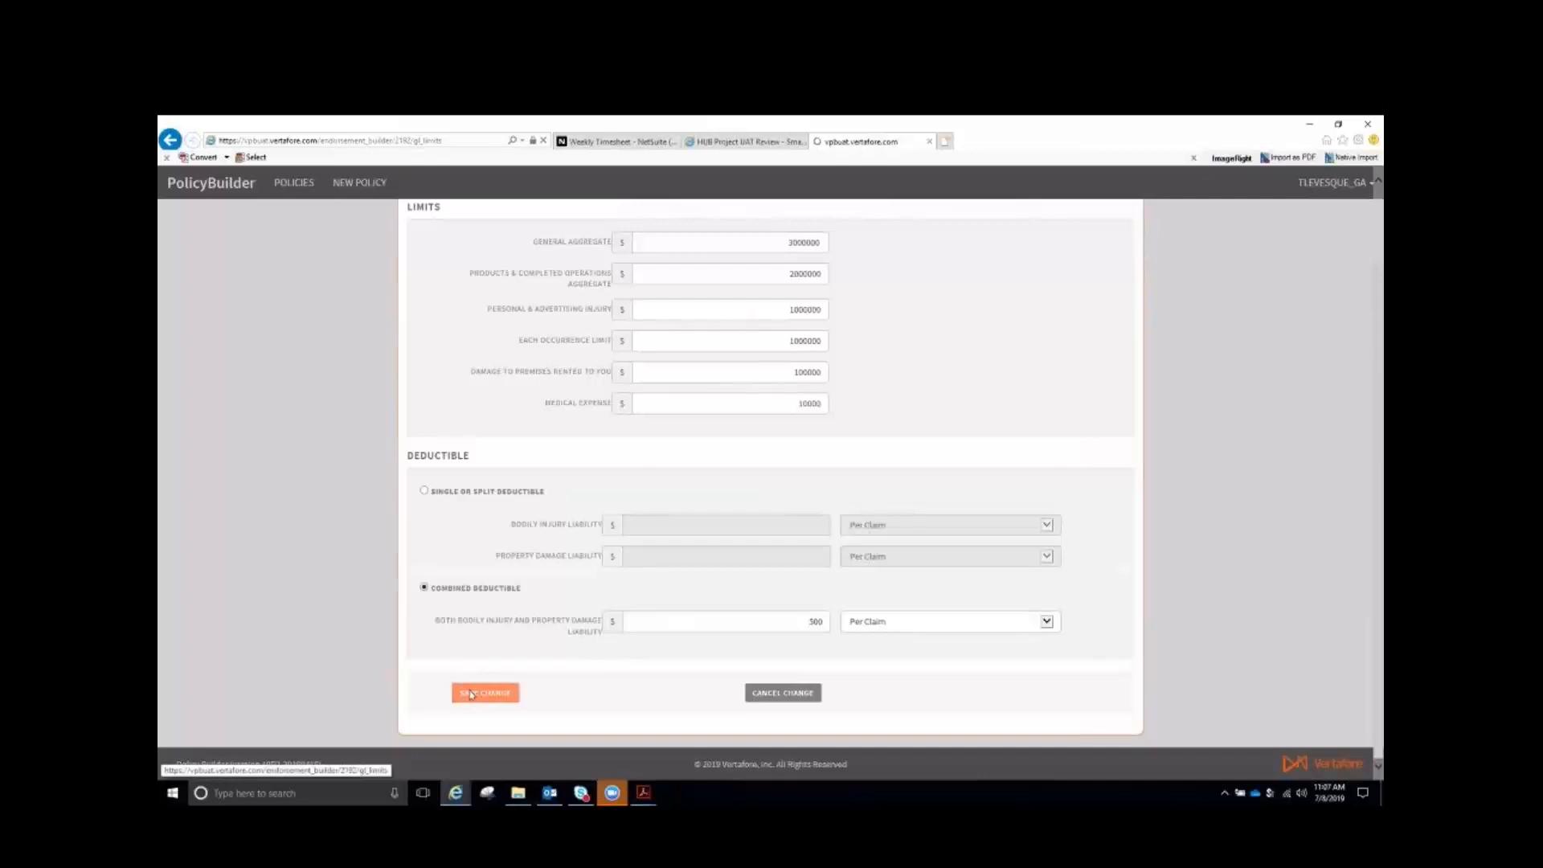
# Review the endorsement's General Liability and premium sections and start generating its PDF
pyautogui.scroll(-5, 733, 631)
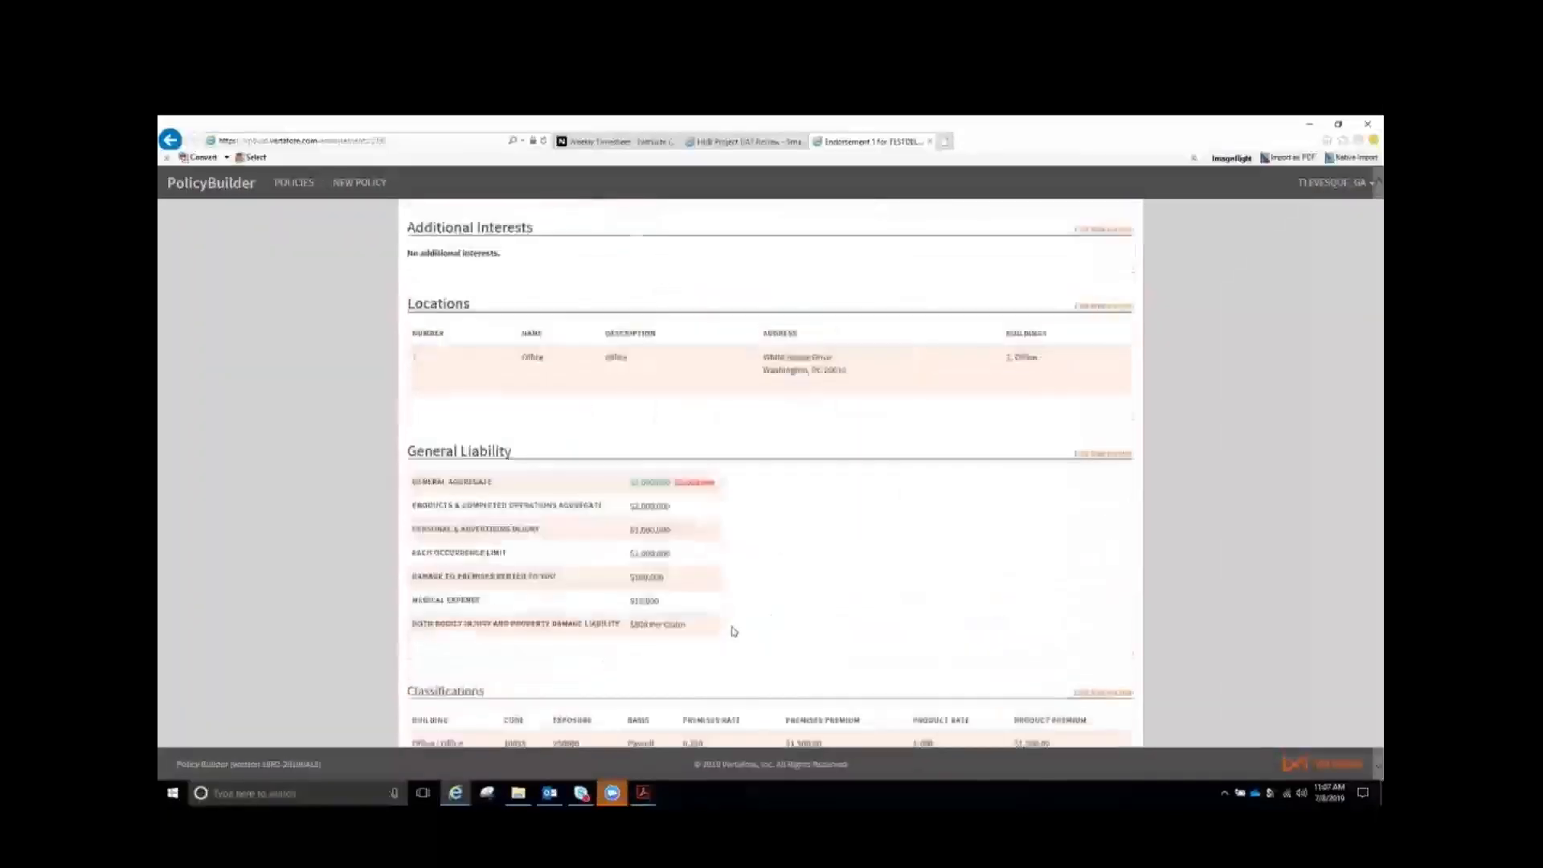
pyautogui.scroll(-1, 733, 631)
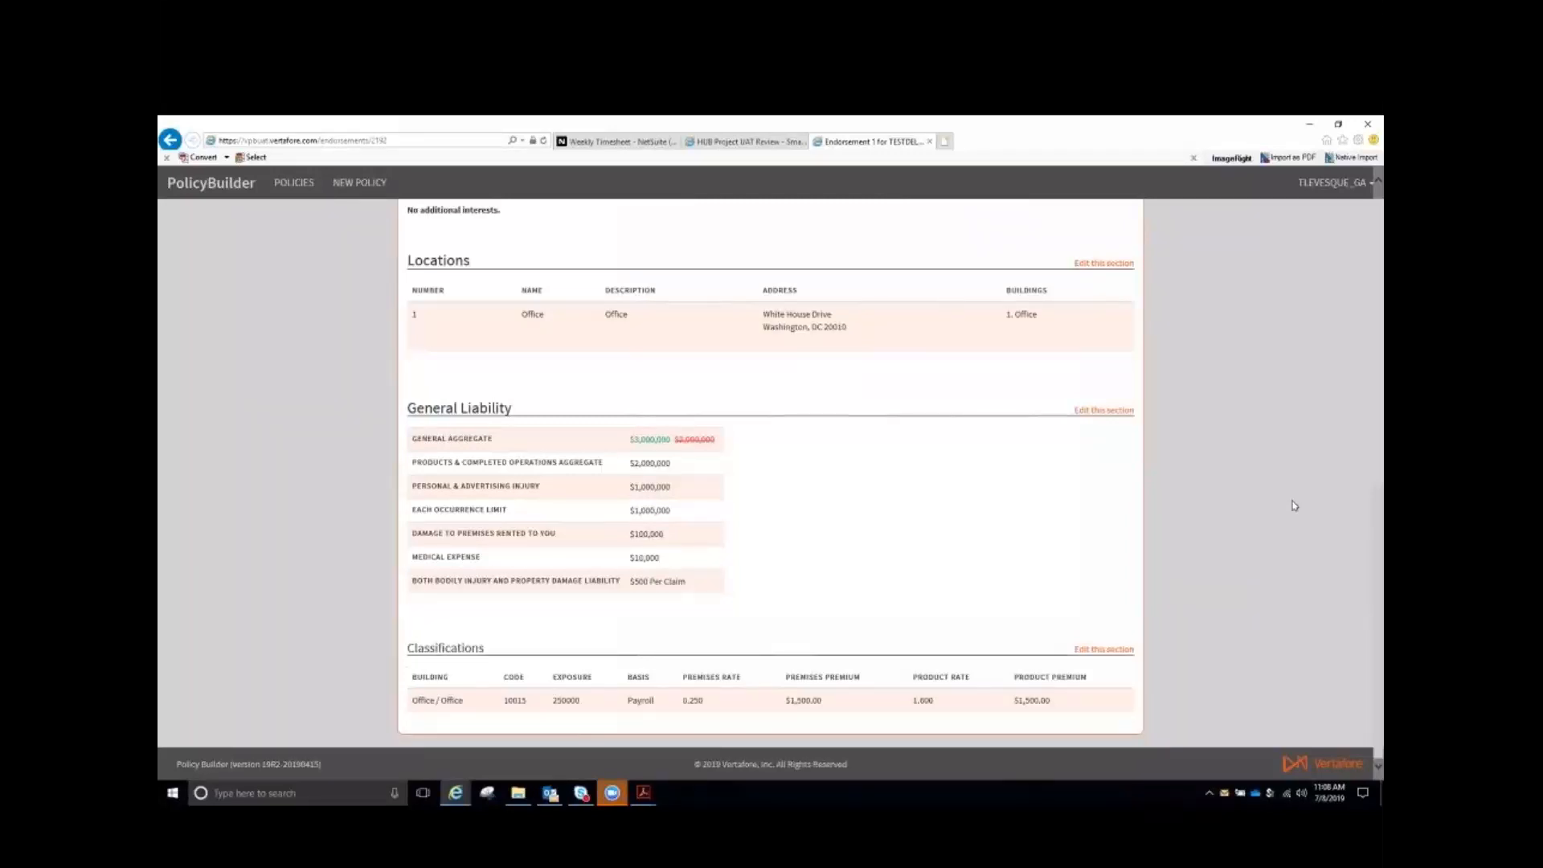
pyautogui.scroll(10, 1242, 555)
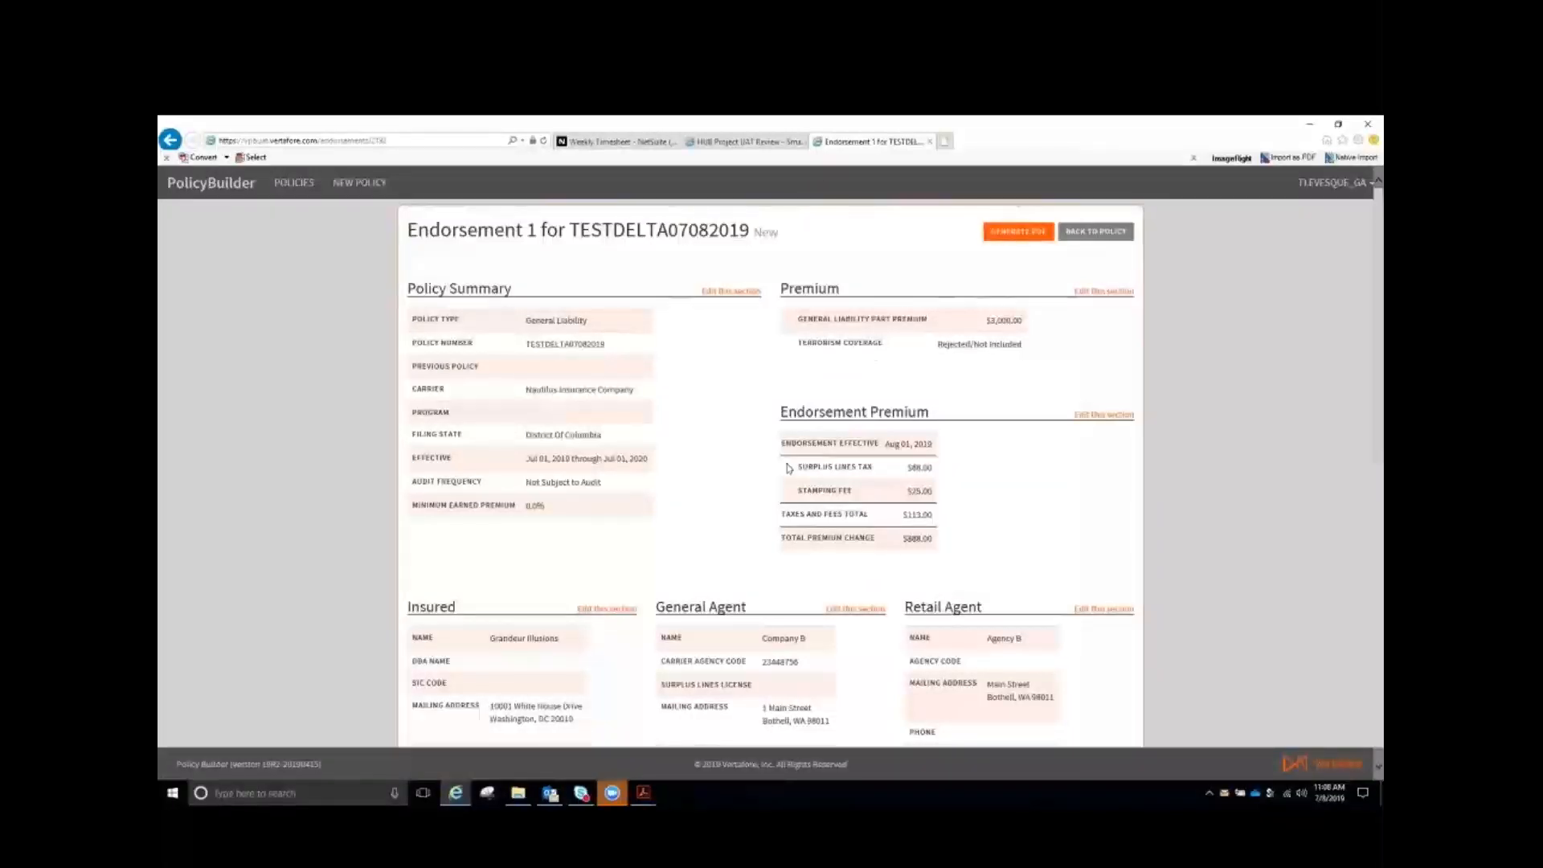
pyautogui.scroll(-8, 1222, 557)
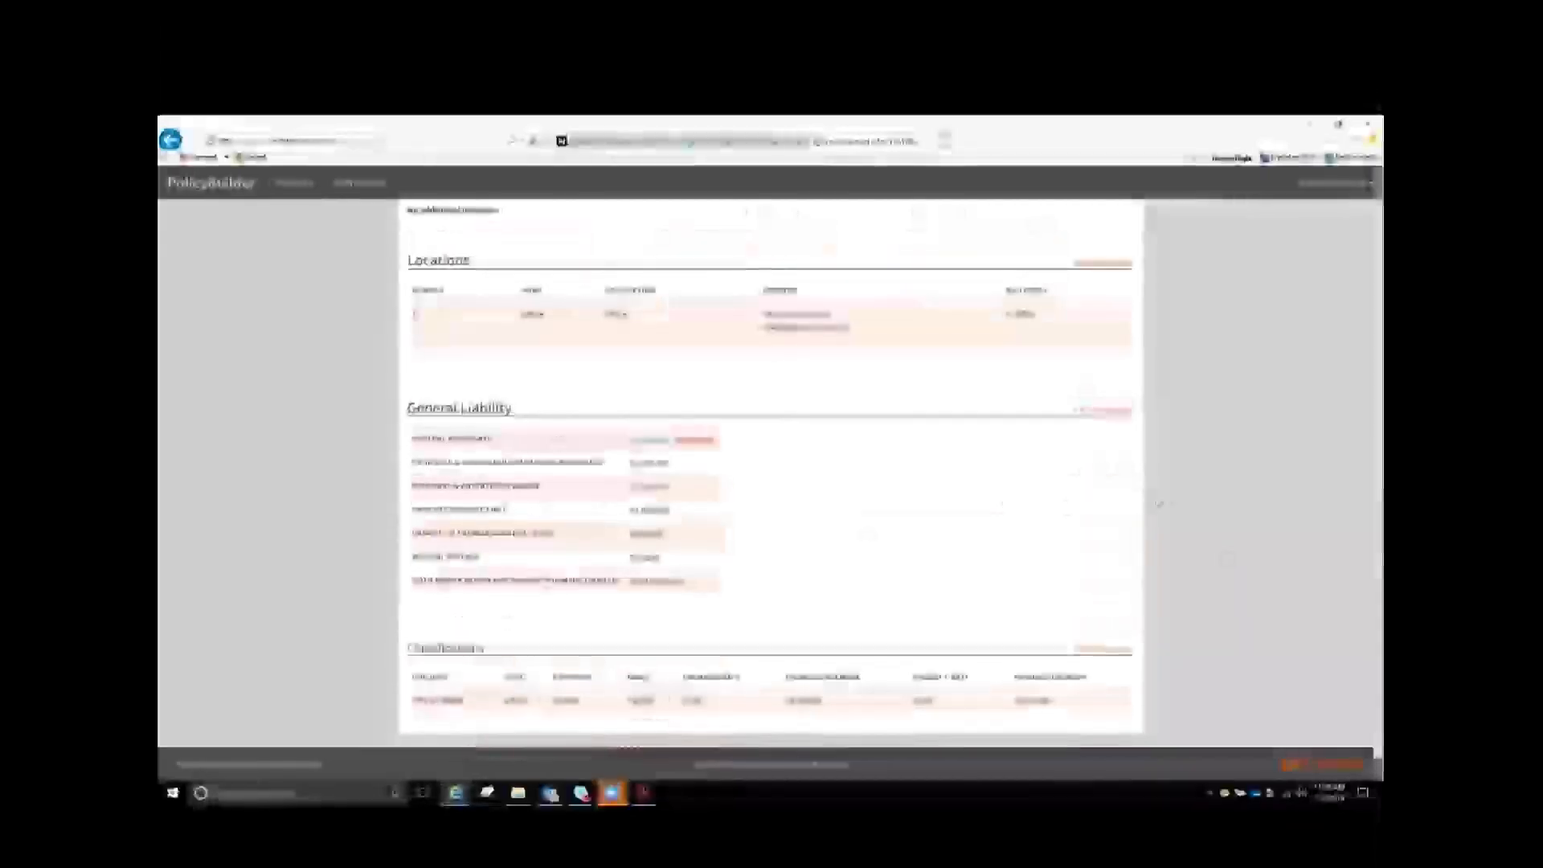
pyautogui.scroll(8, 1267, 517)
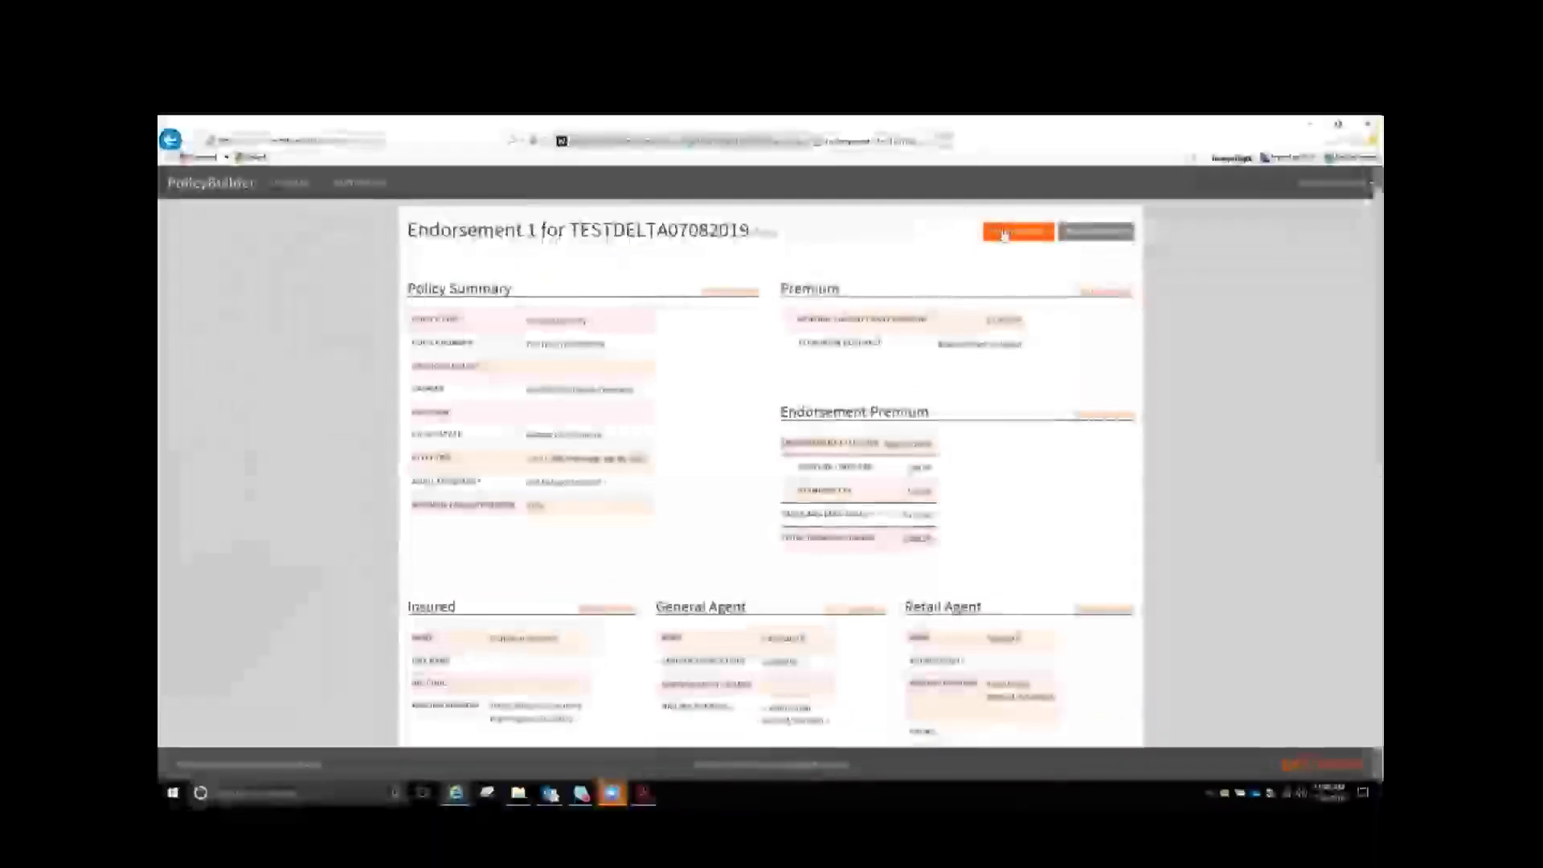
pyautogui.click(1004, 235)
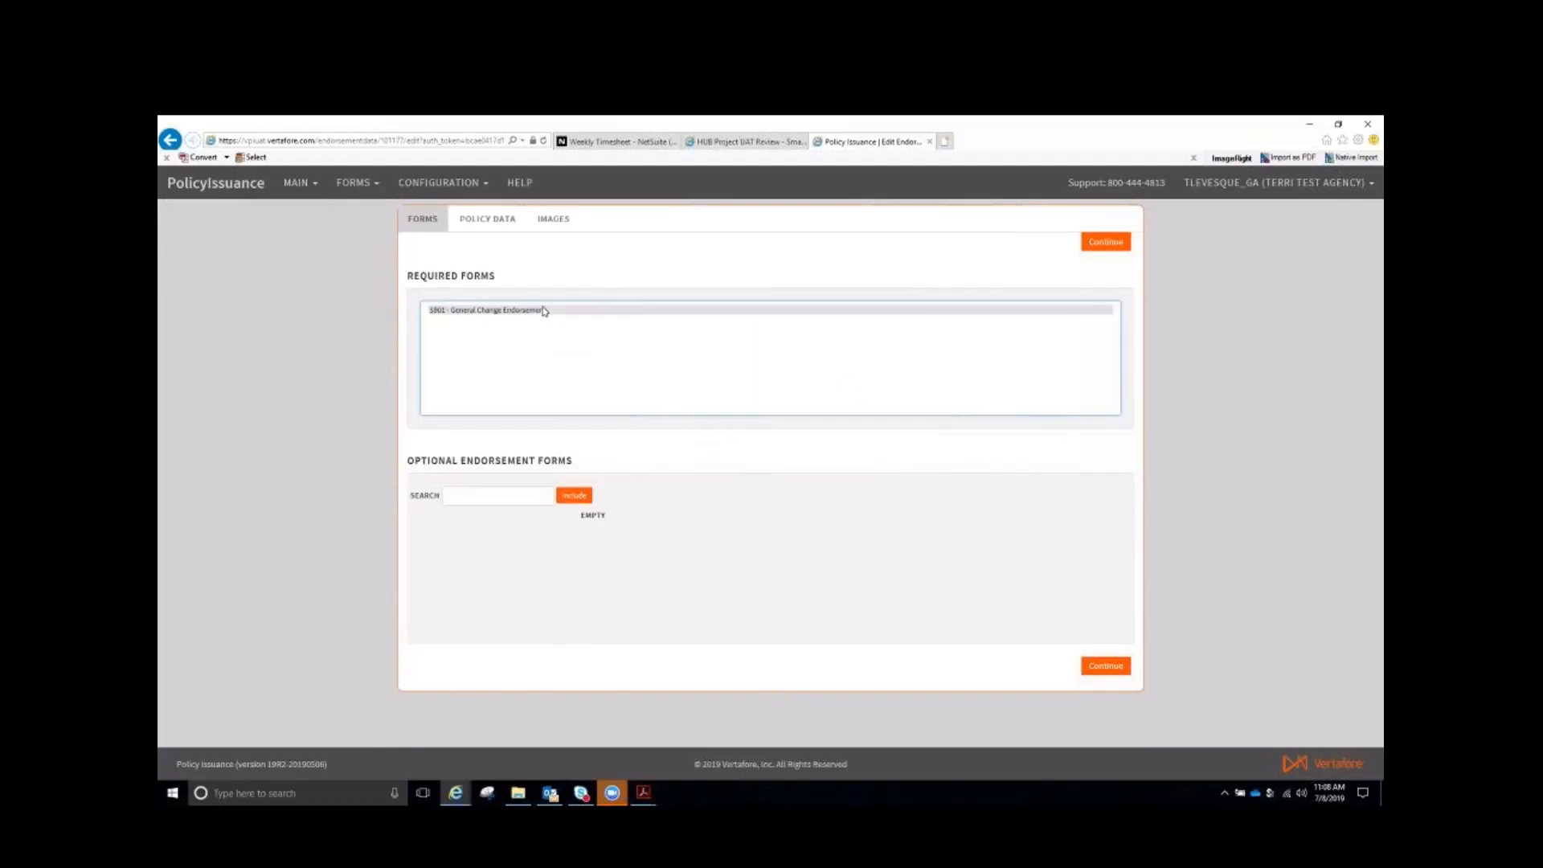
# Include the optional endorsement form S015 - Exclusion - Pyrotechnics and continue to the policy data
pyautogui.click(456, 495)
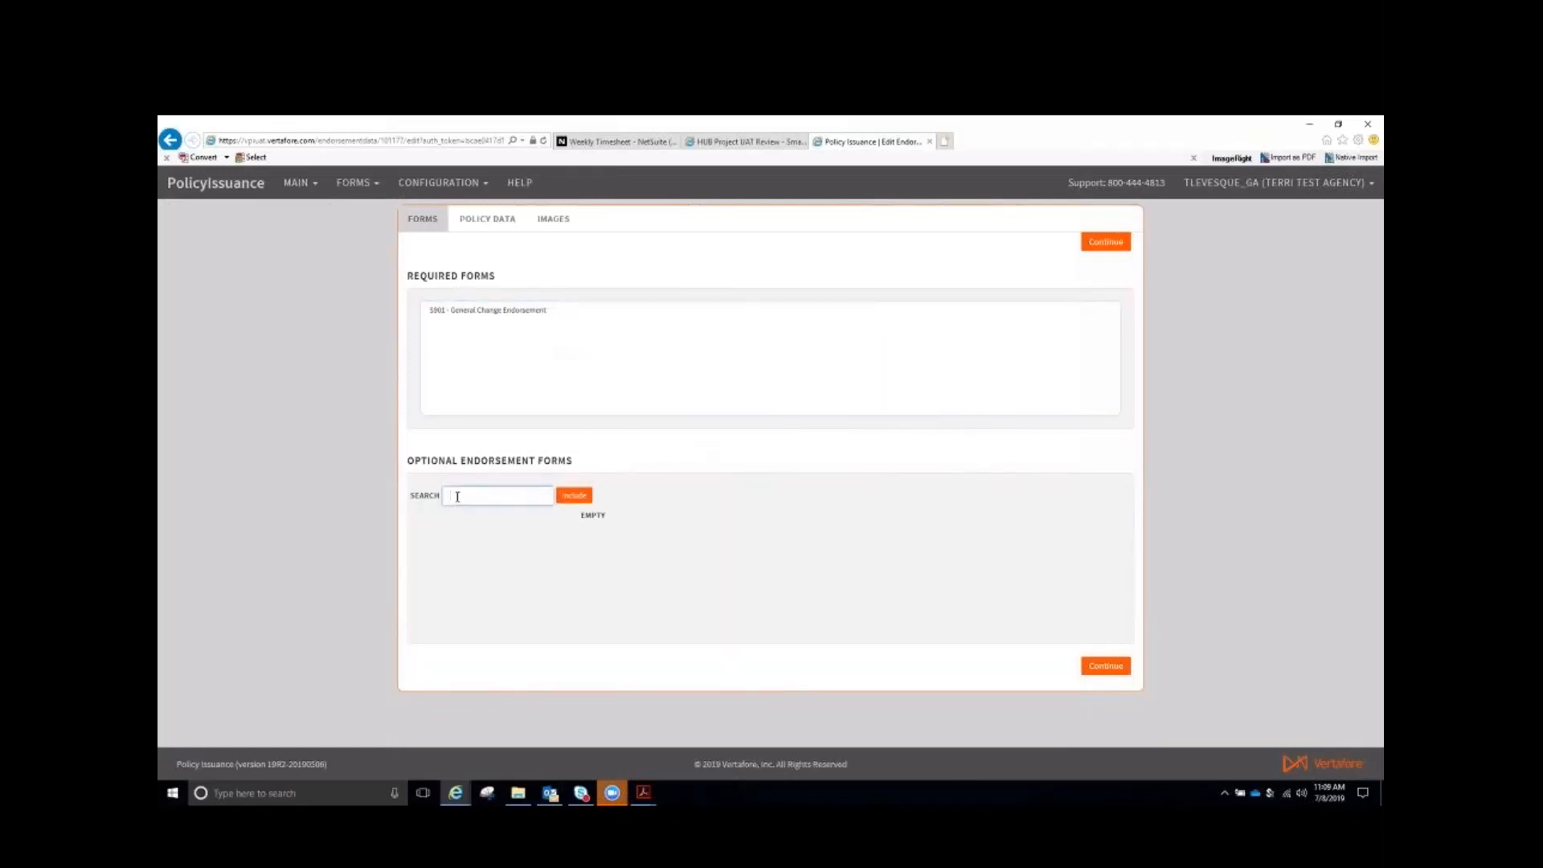
pyautogui.write('s')
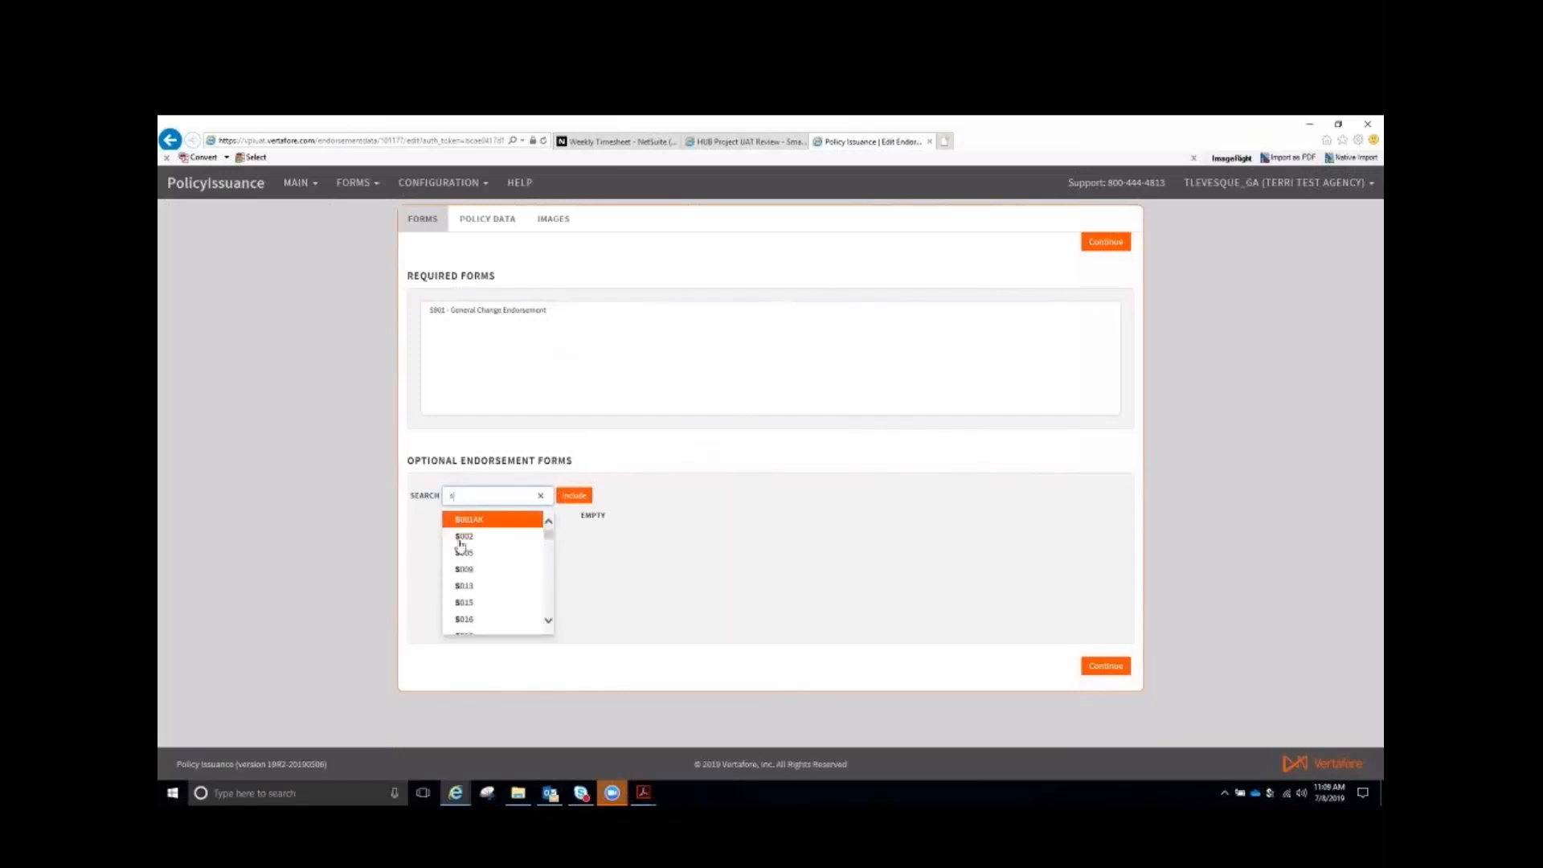
pyautogui.click(474, 602)
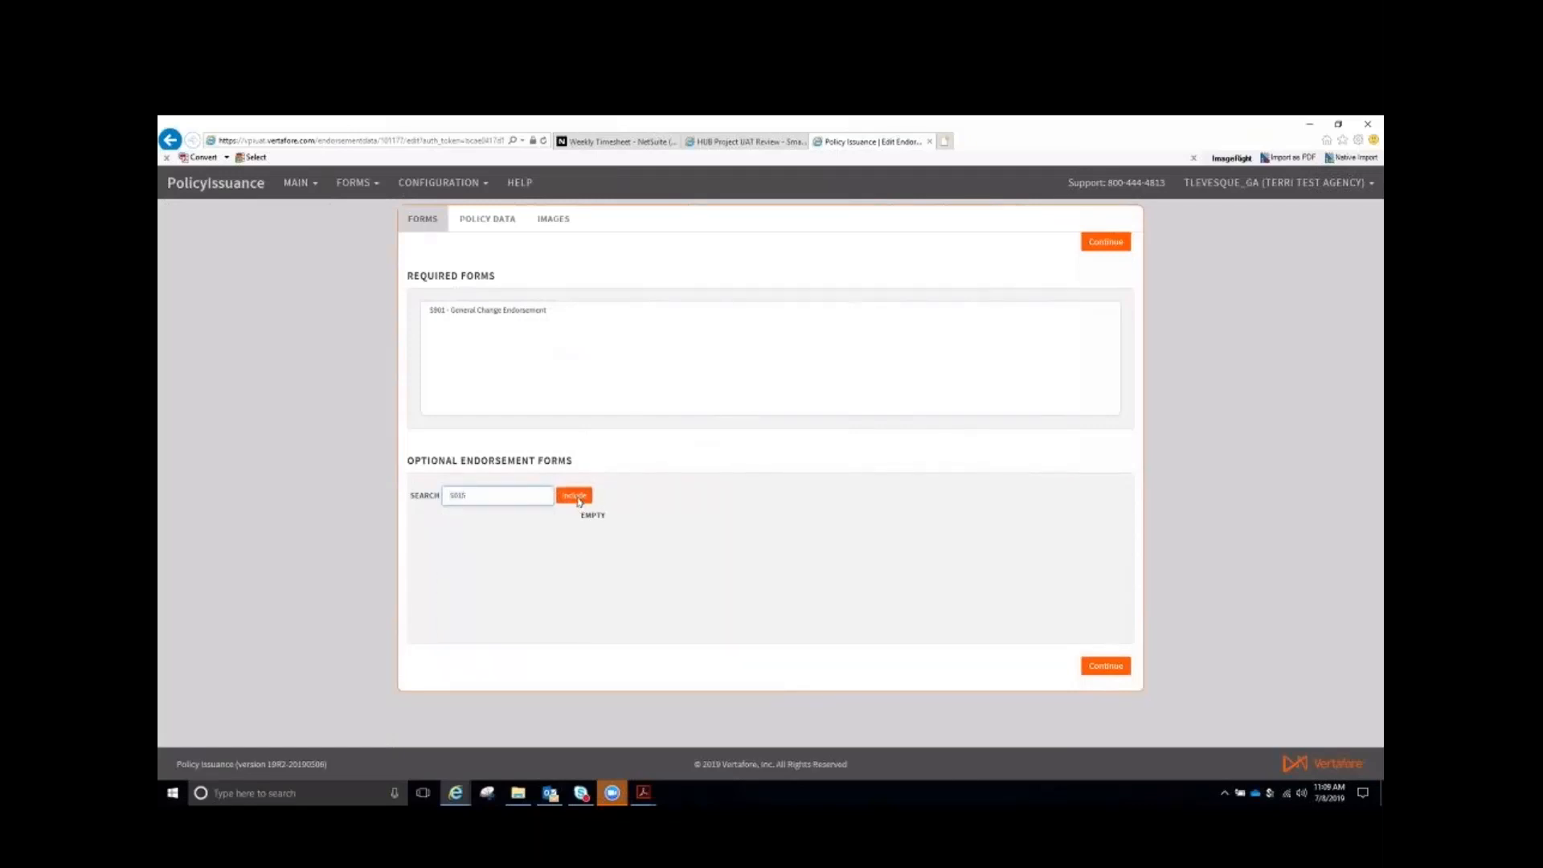
pyautogui.click(575, 497)
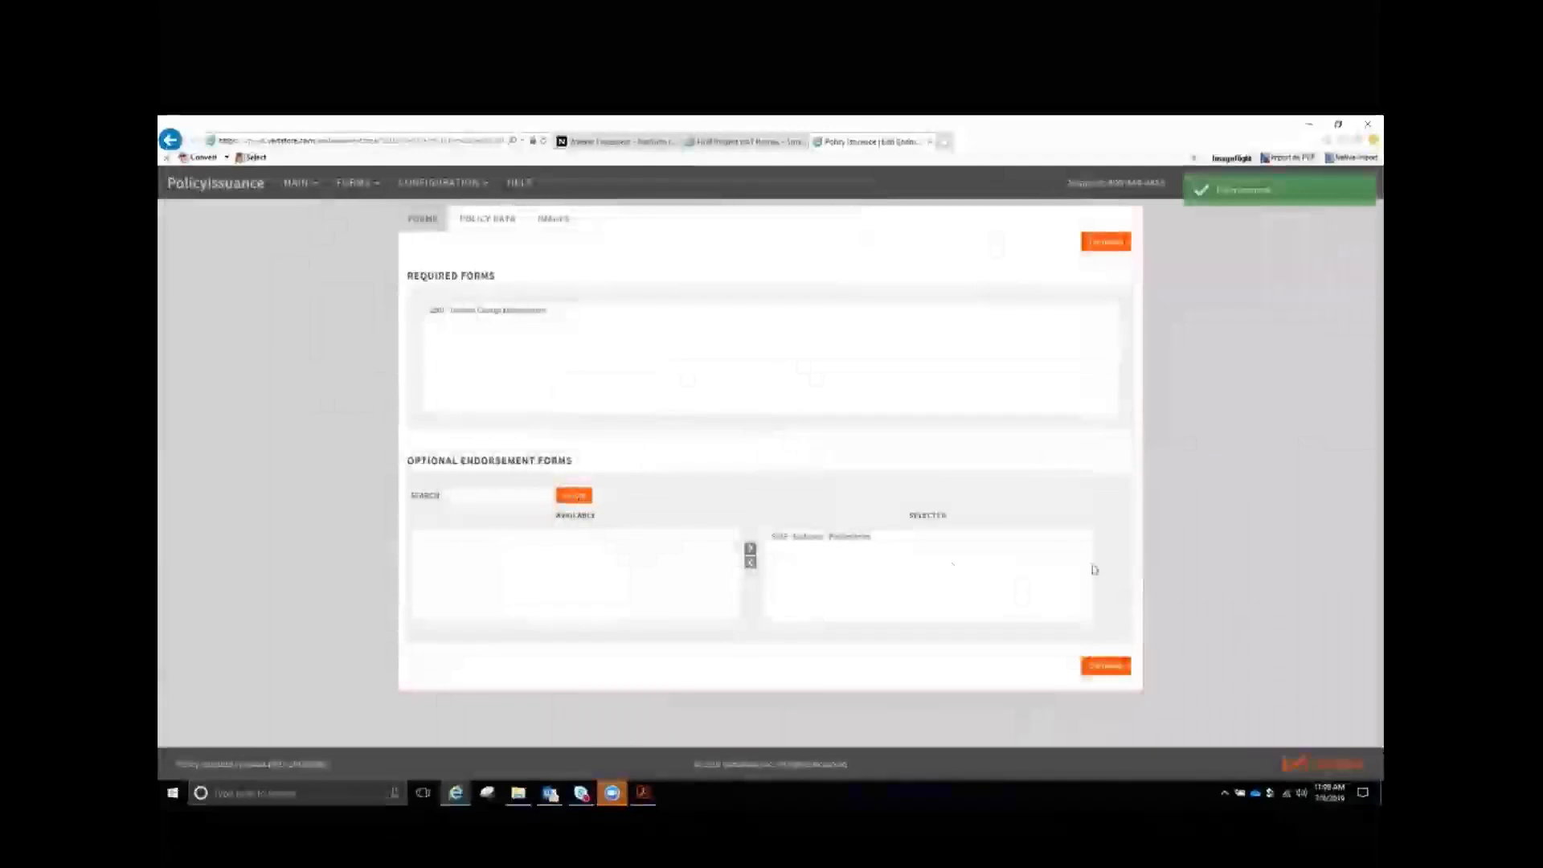
pyautogui.click(807, 537)
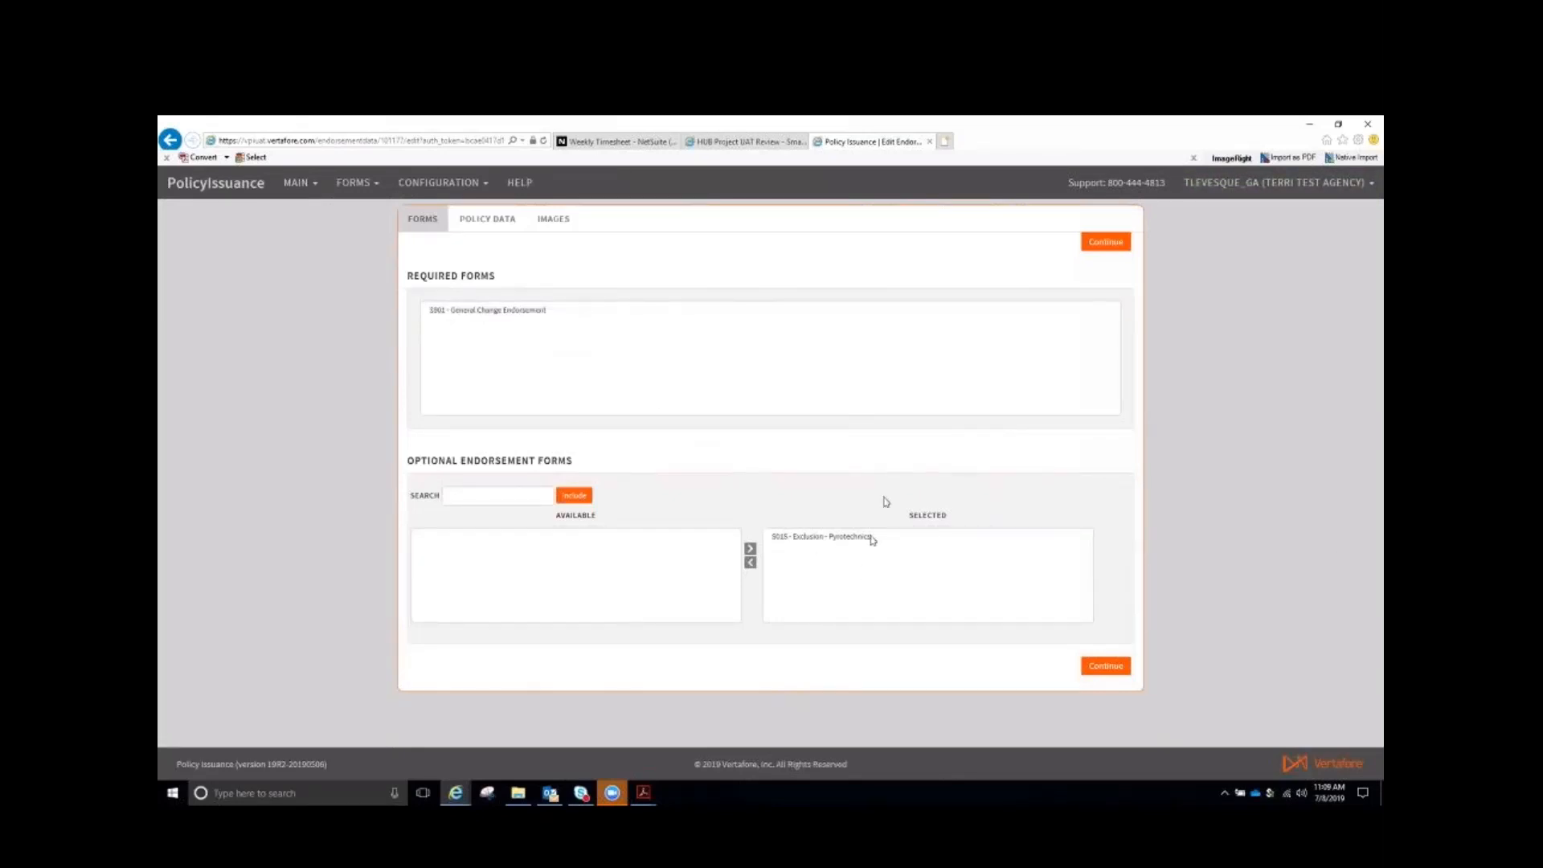
pyautogui.click(1106, 666)
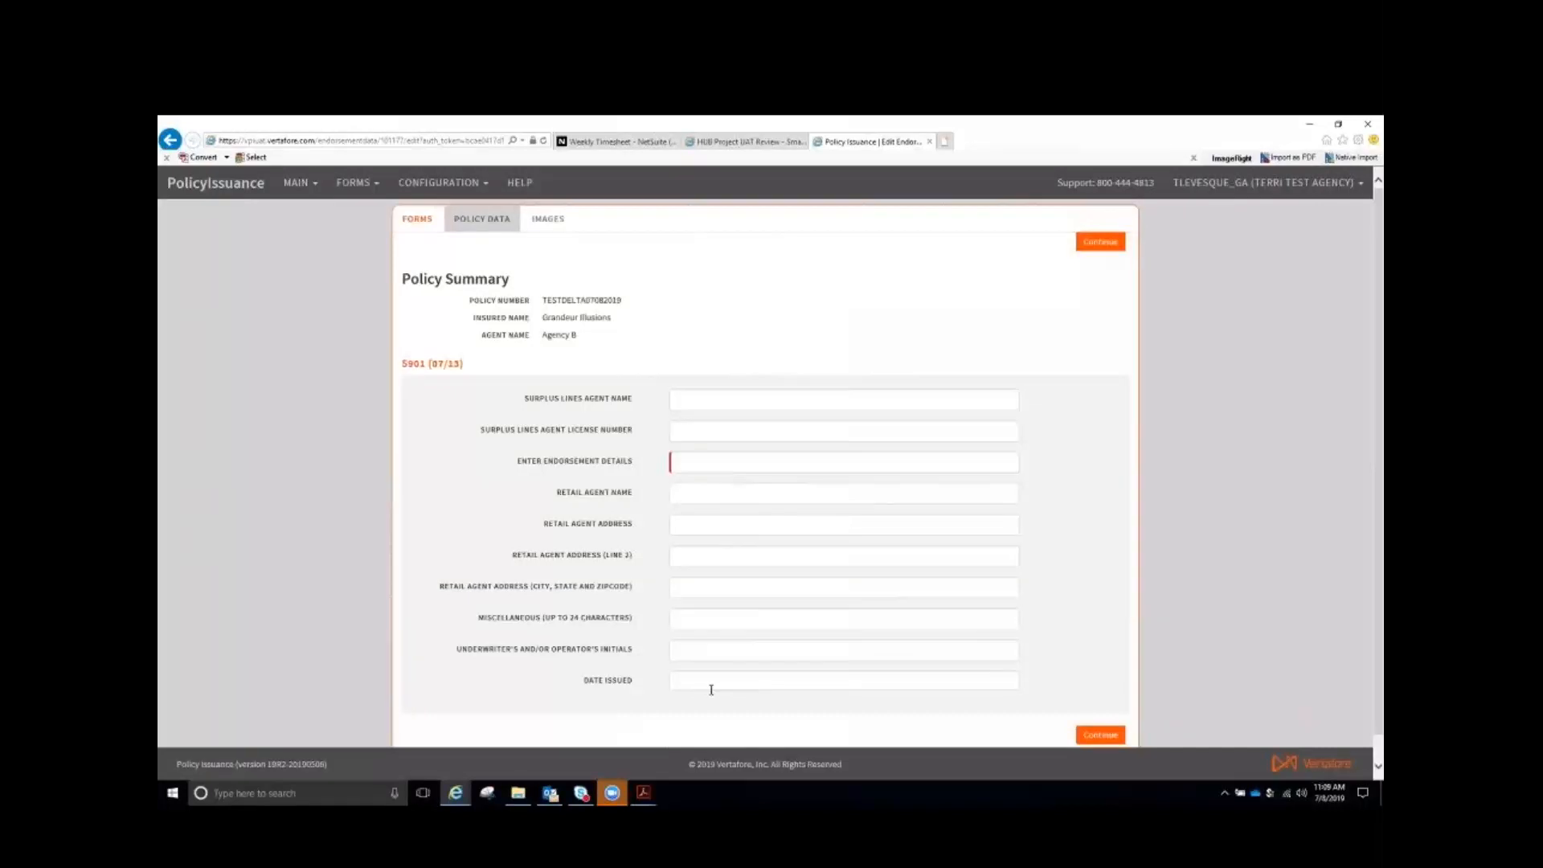
# Fill in form S901's endorsement details with "In consideration of an additional premium $888.00, it is hereby agreed", followed by dots and filler X characters
pyautogui.scroll(-1, 738, 653)
pyautogui.click(685, 428)
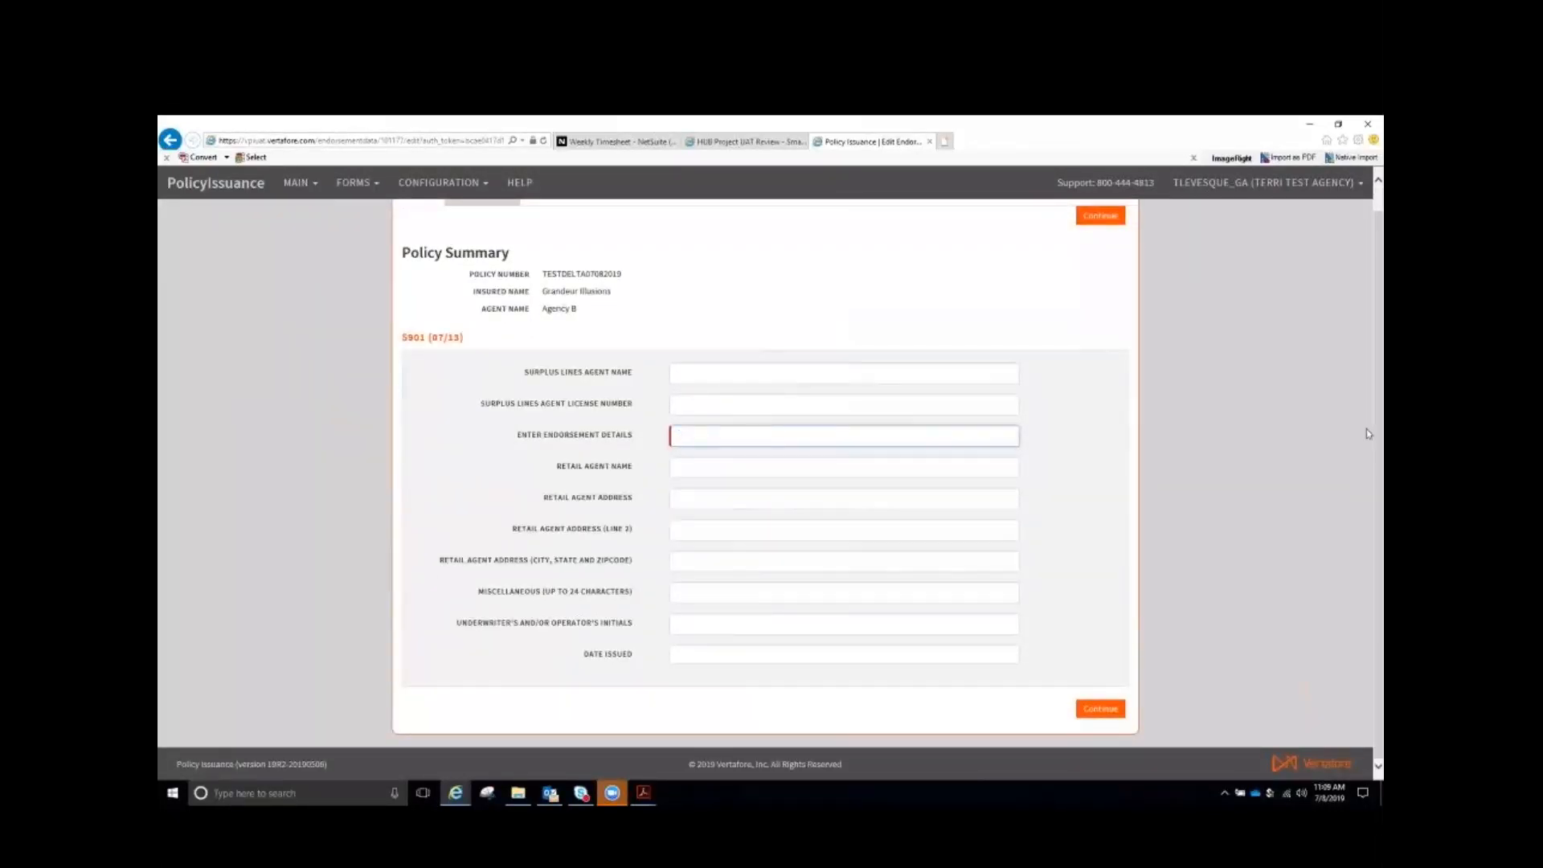
pyautogui.write('in considerat')
pyautogui.write('ion of the p')
pyautogui.press('BackSpace')
pyautogui.press('BackSpace')
pyautogui.press('BackSpace')
pyautogui.press('BackSpace')
pyautogui.press('BackSpace')
pyautogui.write('an additional')
pyautogui.write('premium $888.00, it is here')
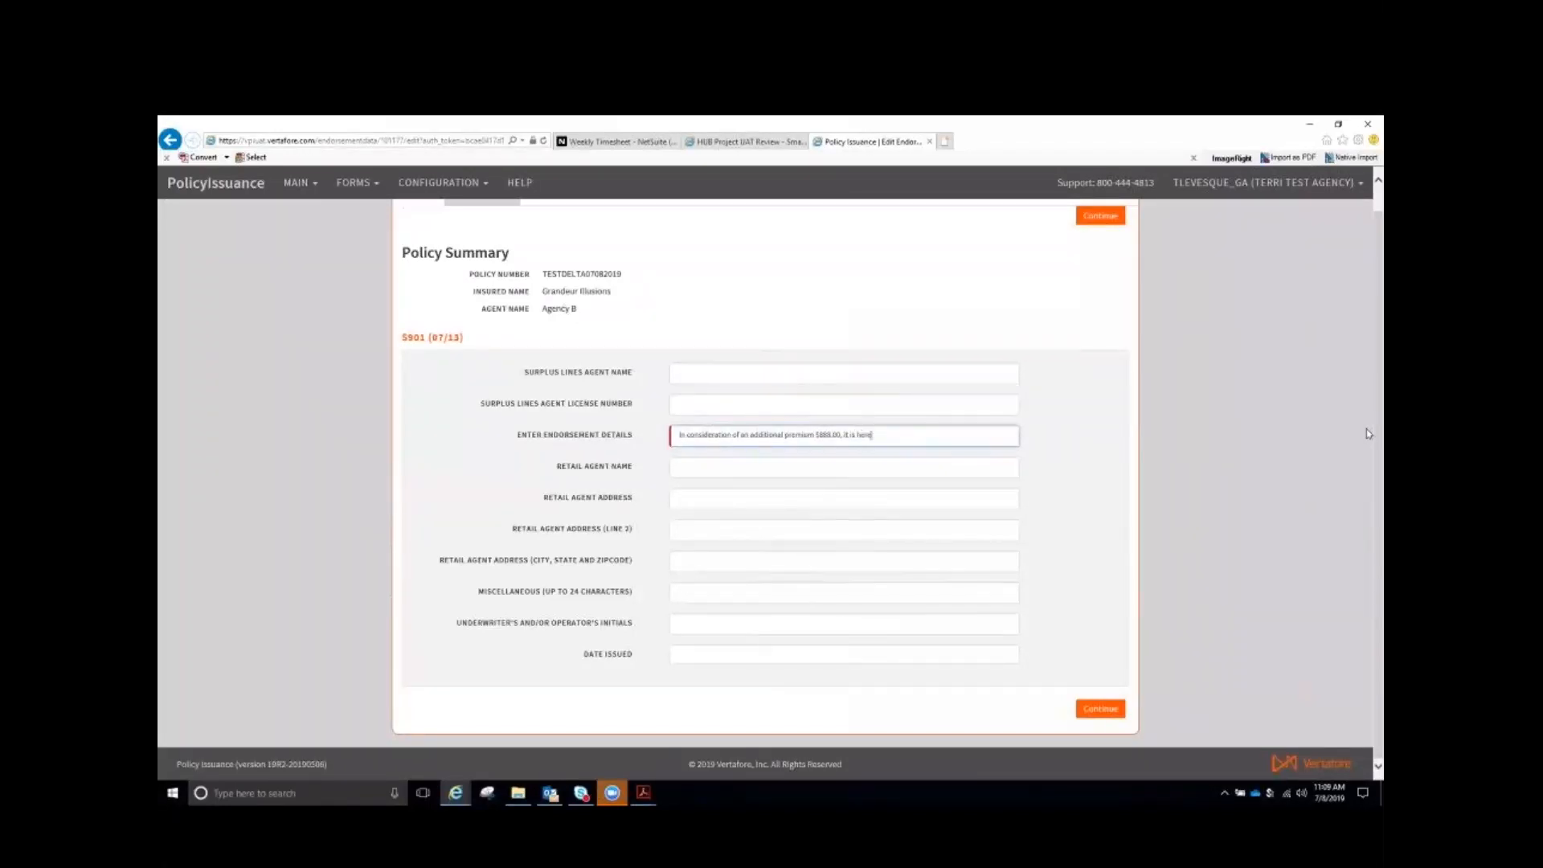
pyautogui.write('by agreed')
pyautogui.write('....____')
pyautogui.write('XXXXXXXXXXXXXXXXXXXXXXXXXXXXXXXXXXX')
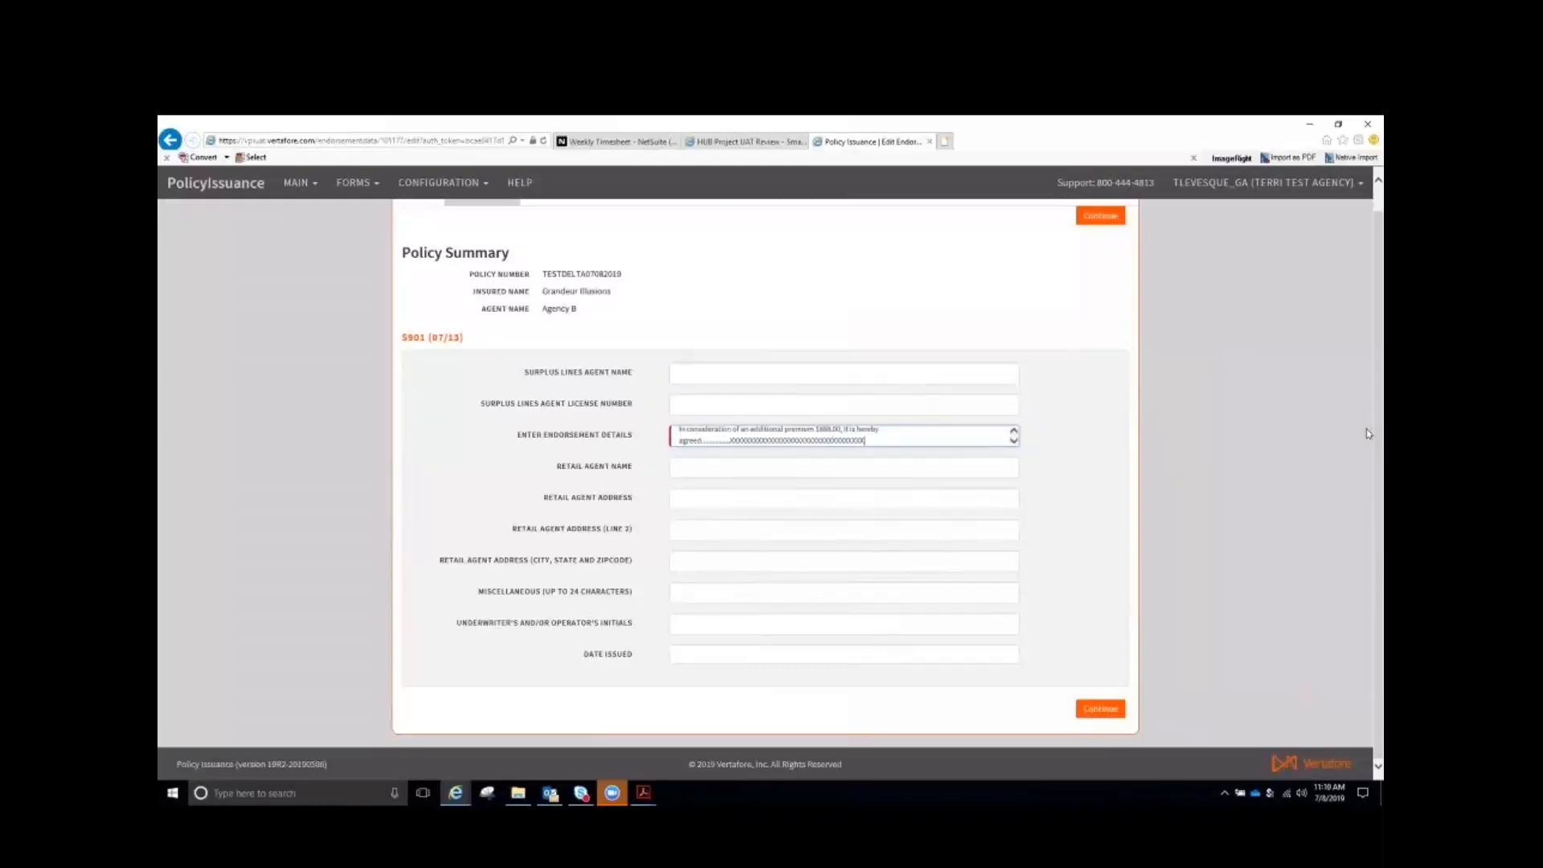
pyautogui.write('XXXXXXXXXXXXXXXXXXXXXXXXXXXXXXXXXXXXXXXXXXXXXXXXXXXXXXXXXXXXXXXXXX')
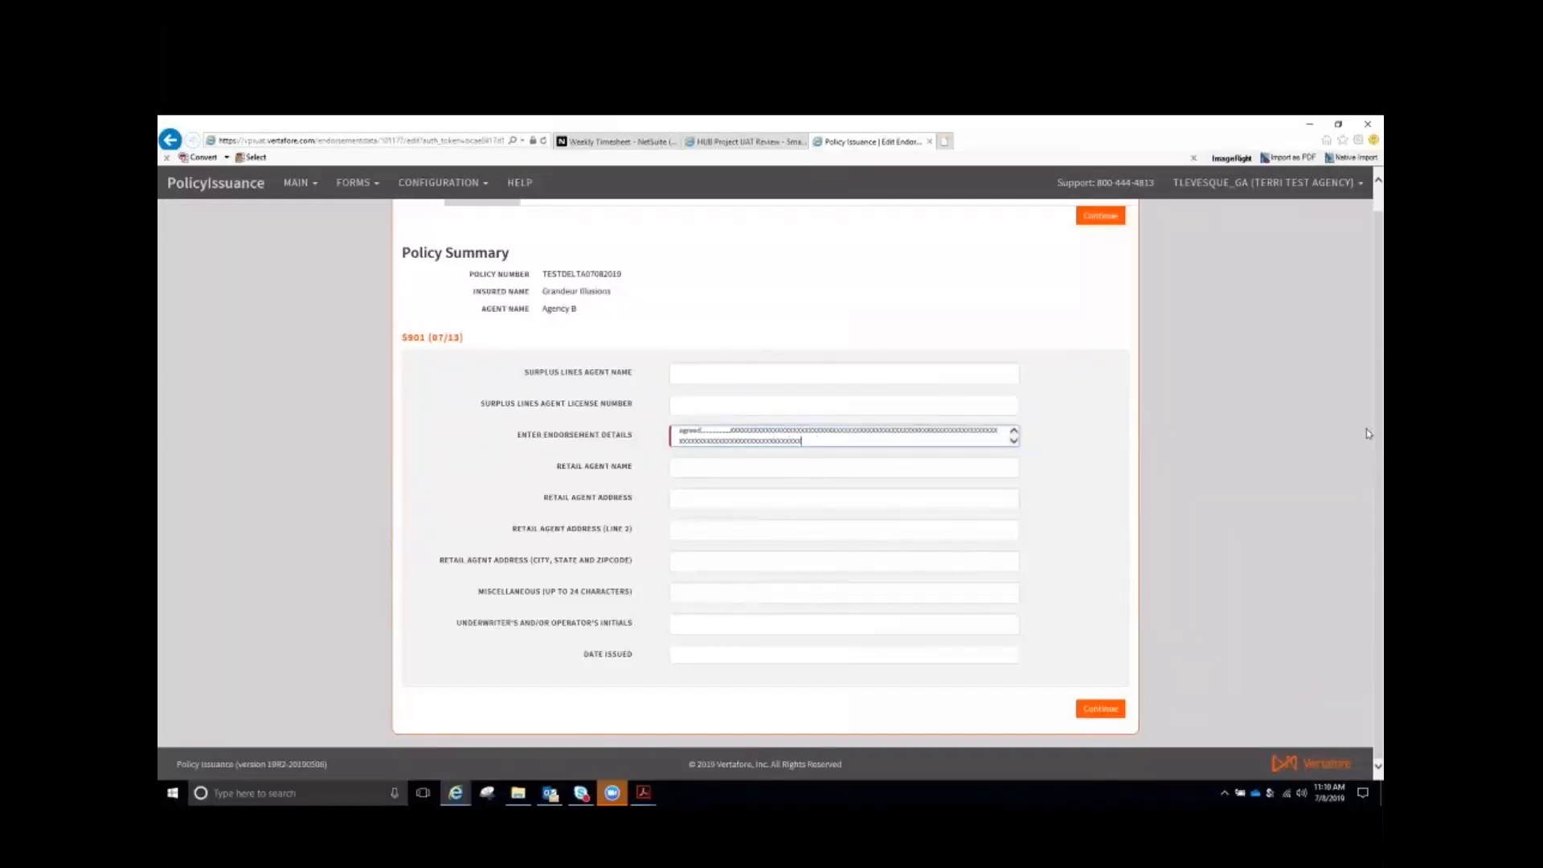
# Extend form S901's endorsement details with several more lines of filler X characters, and continue to generate the endorsement
pyautogui.write('XXXXXXXXXXXXXXXXXXXXXXXXXXXXXXXXXXXXXXXXXXXXXXXXXXXXXXXXXXXXXXXXX')
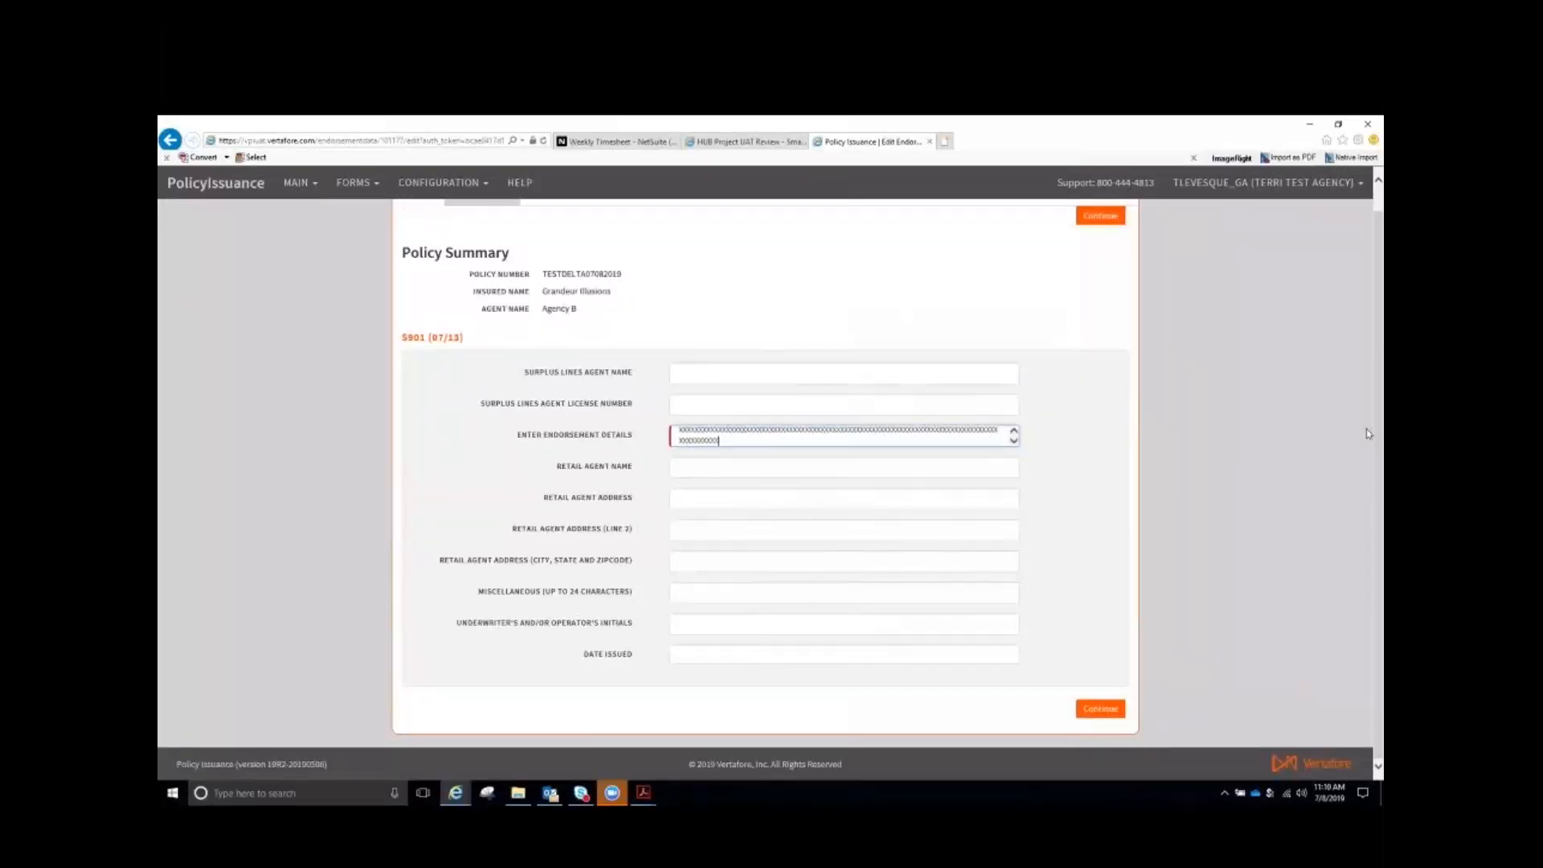
pyautogui.write('XXXXXXXXXXXXXXXXXXXXXXXXXXXXXXXXXXXXXXXXXXXXXXXXXXXXXXXX')
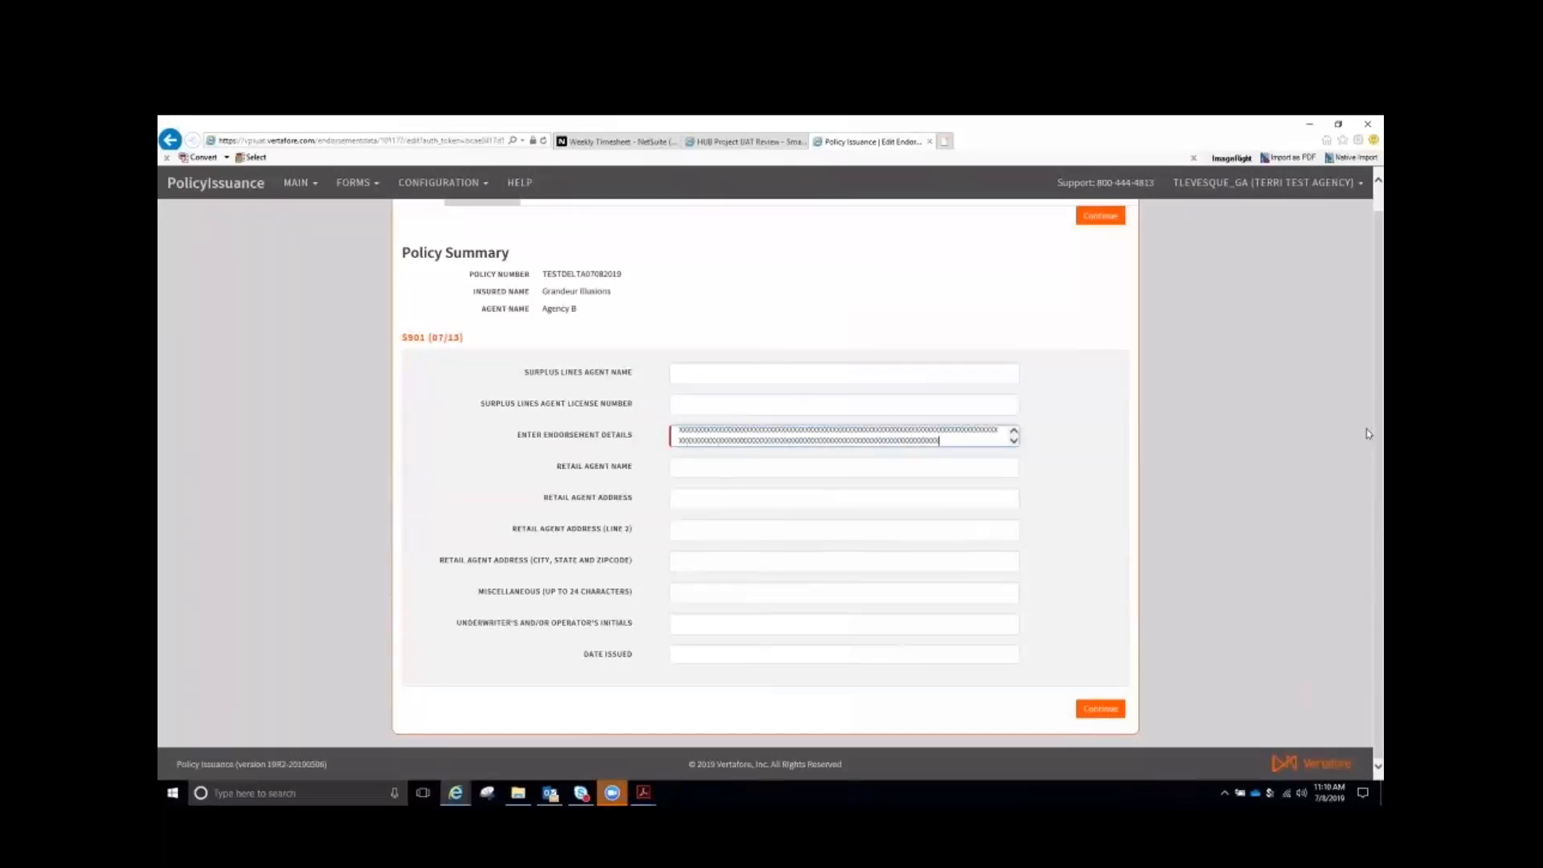
pyautogui.write('XXXXXXXXXXXXXXXXXXXXXXXXXXXXXXXXXXXXXXXXXXXXXXXXXXXXXXXXXXXXXXXXXXXXXXXXXXXXXXXXXXXXXXXXXXXX')
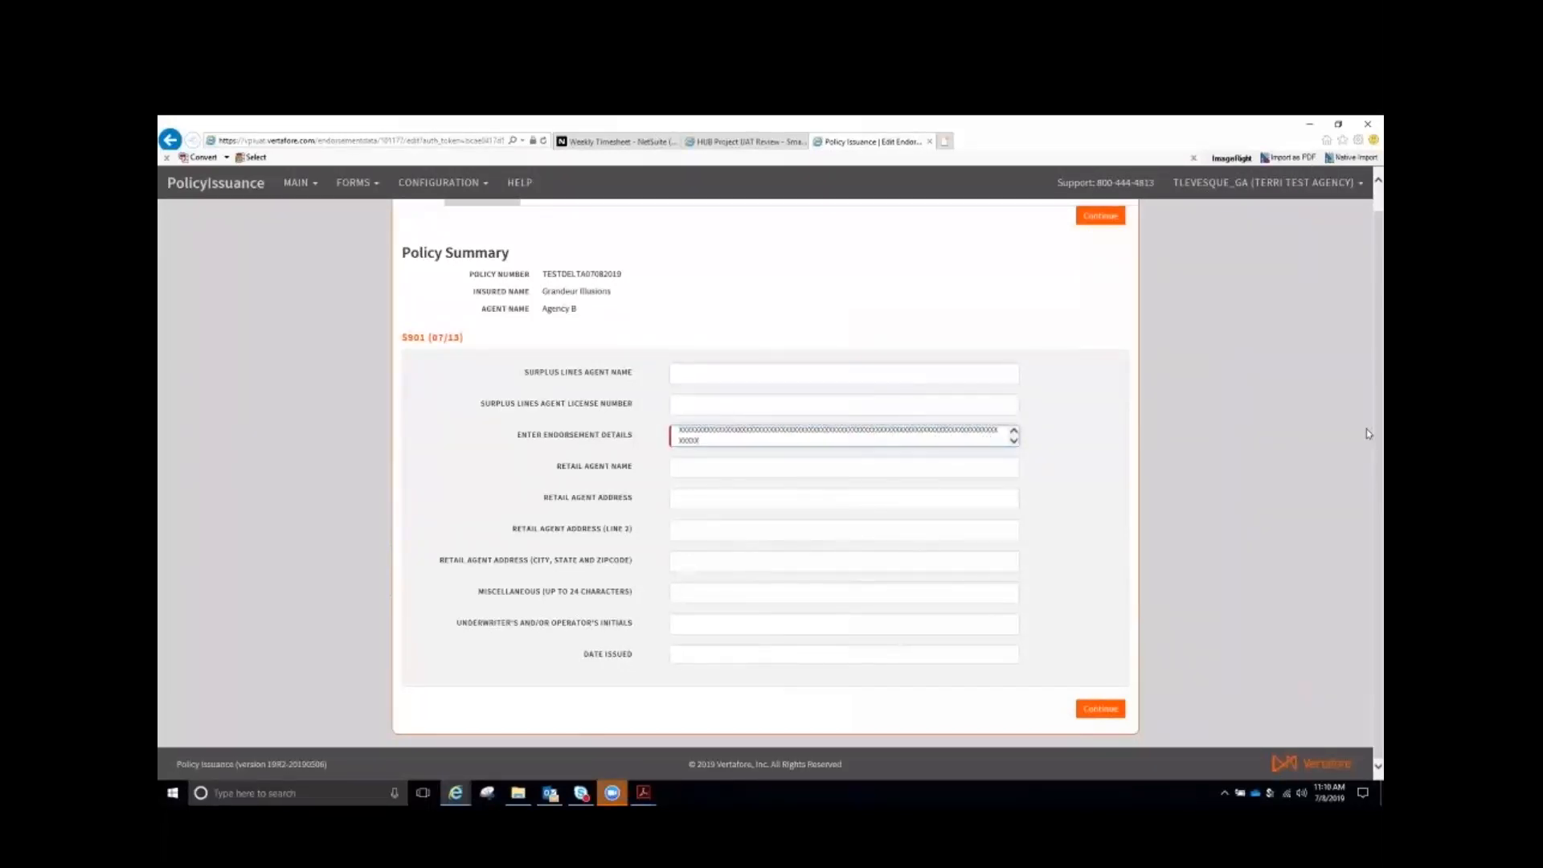
pyautogui.click(1013, 432)
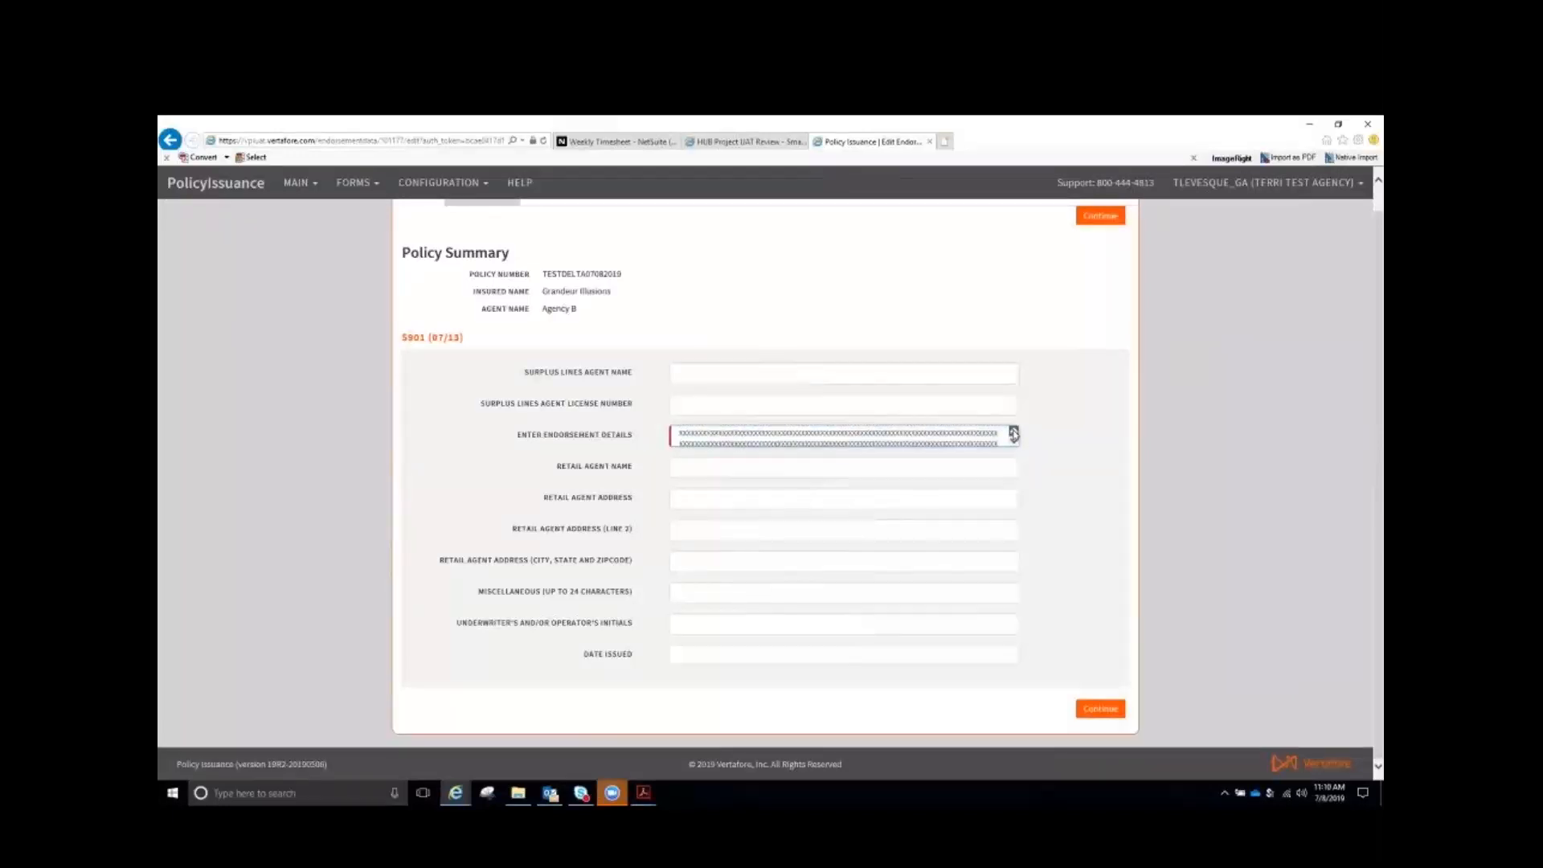
pyautogui.click(1013, 443)
pyautogui.click(1111, 714)
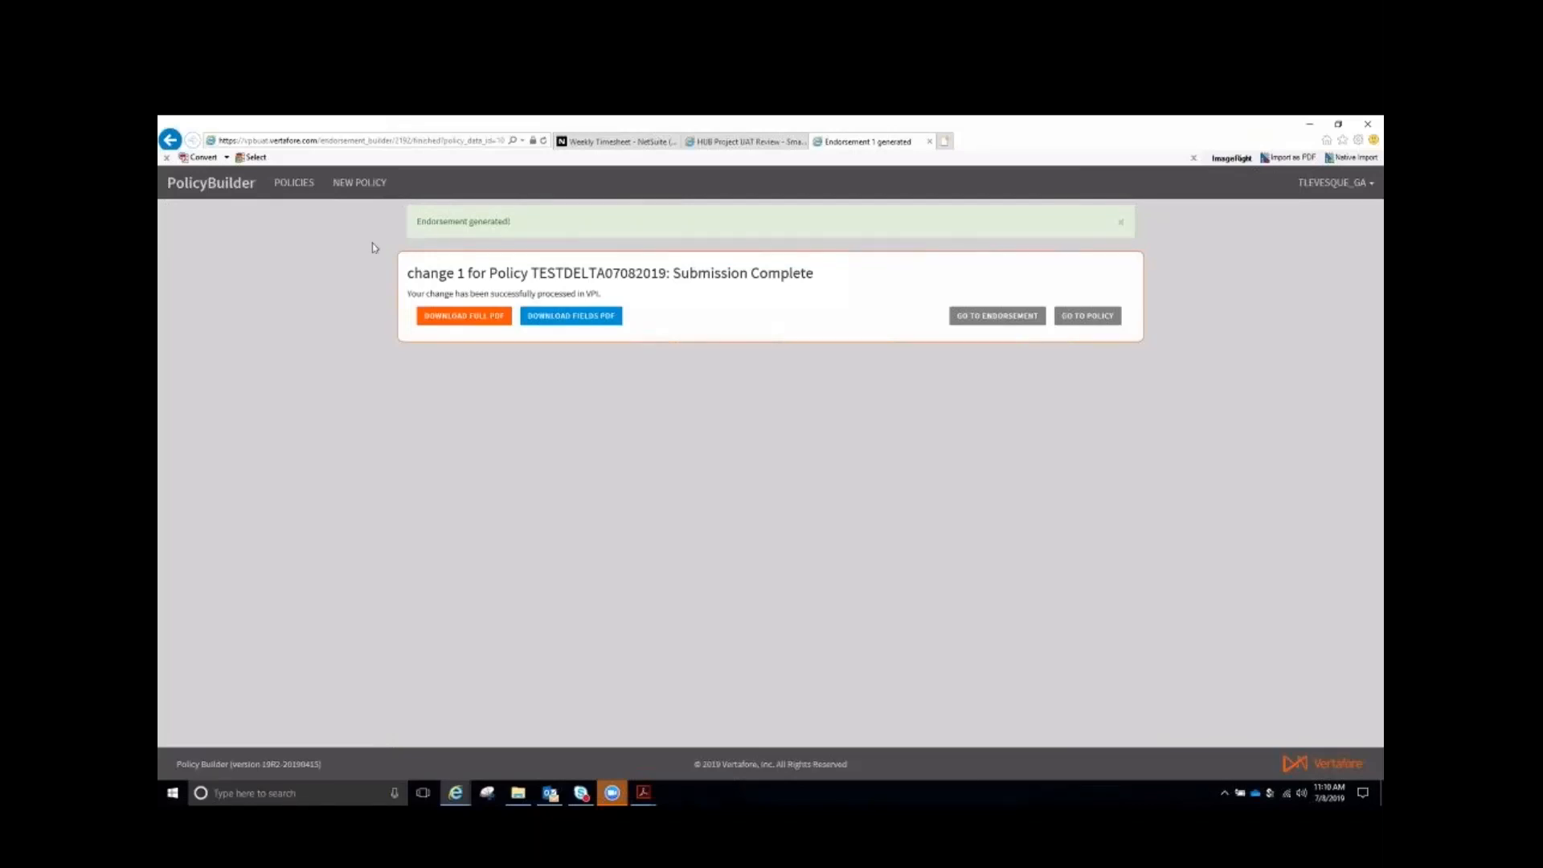
# Open the generated endorsement's full PDF and review the General Change Endorsement wording and the tax and premium amounts
pyautogui.click(482, 320)
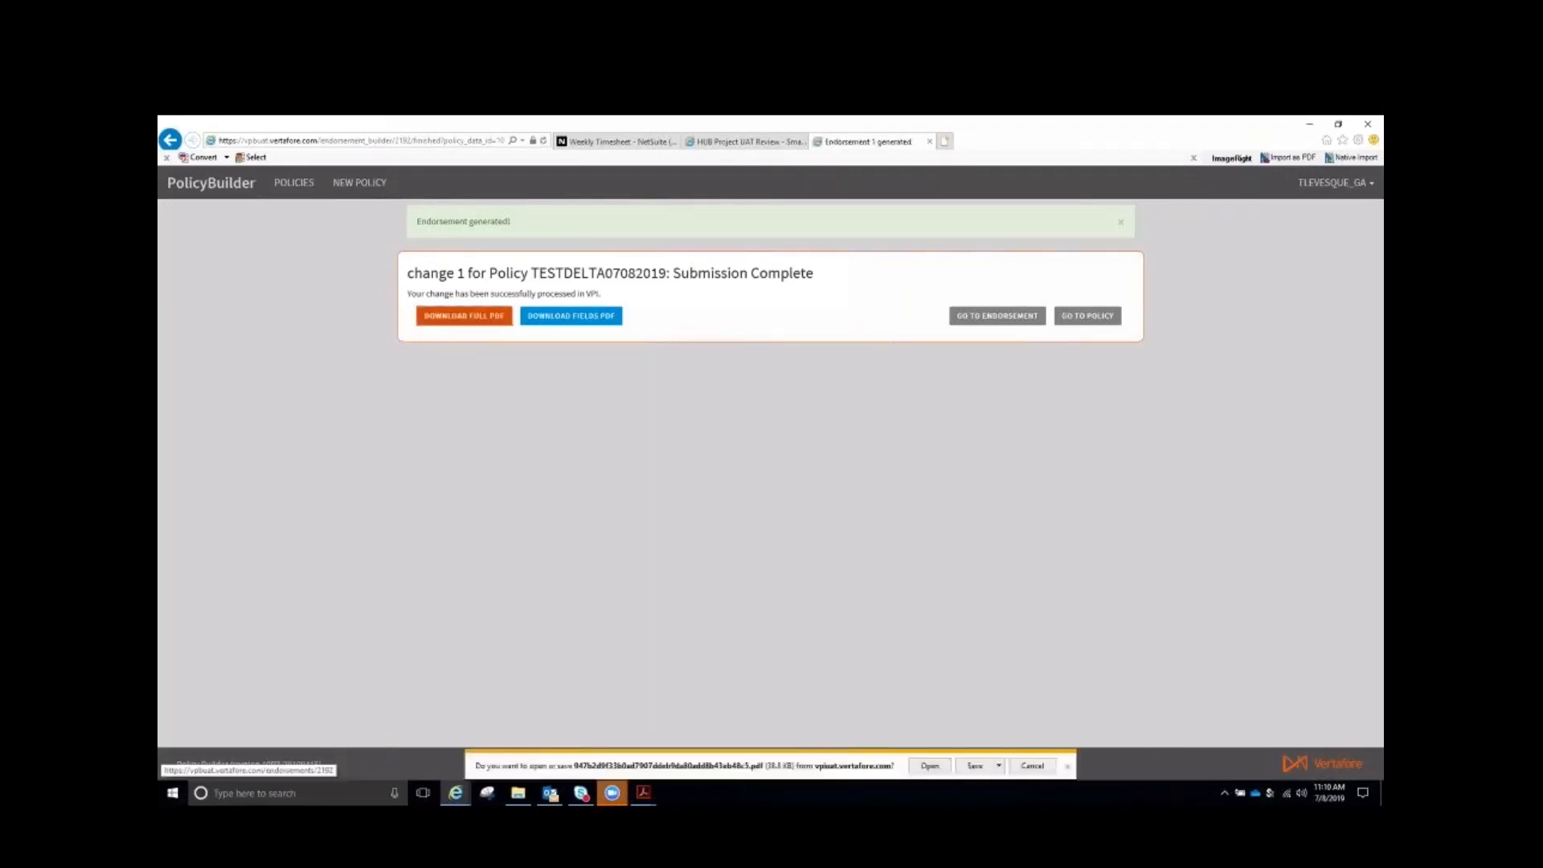
pyautogui.click(932, 767)
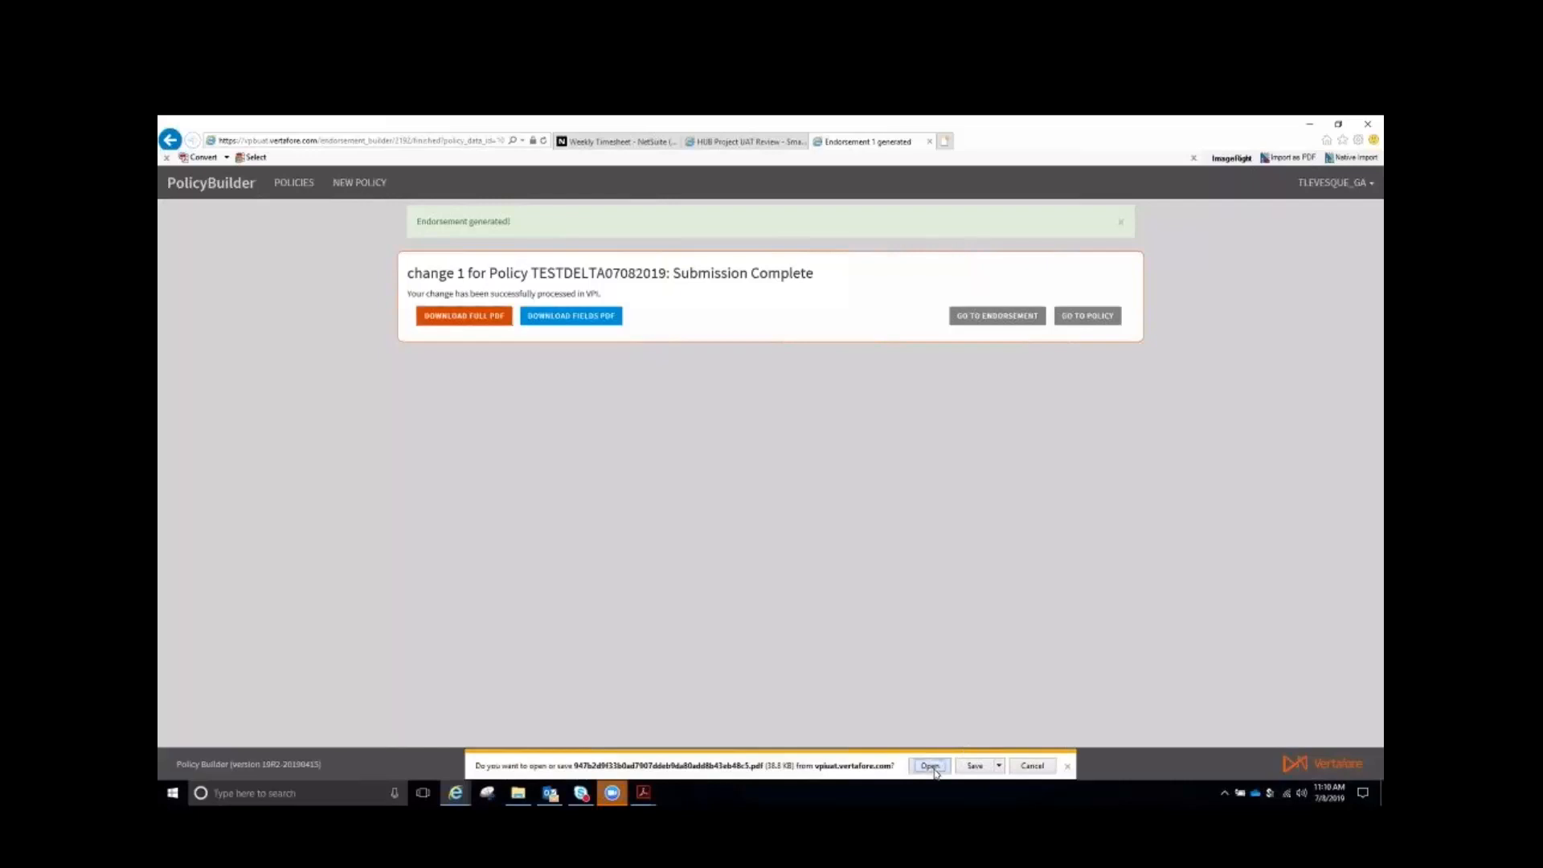
pyautogui.click(826, 513)
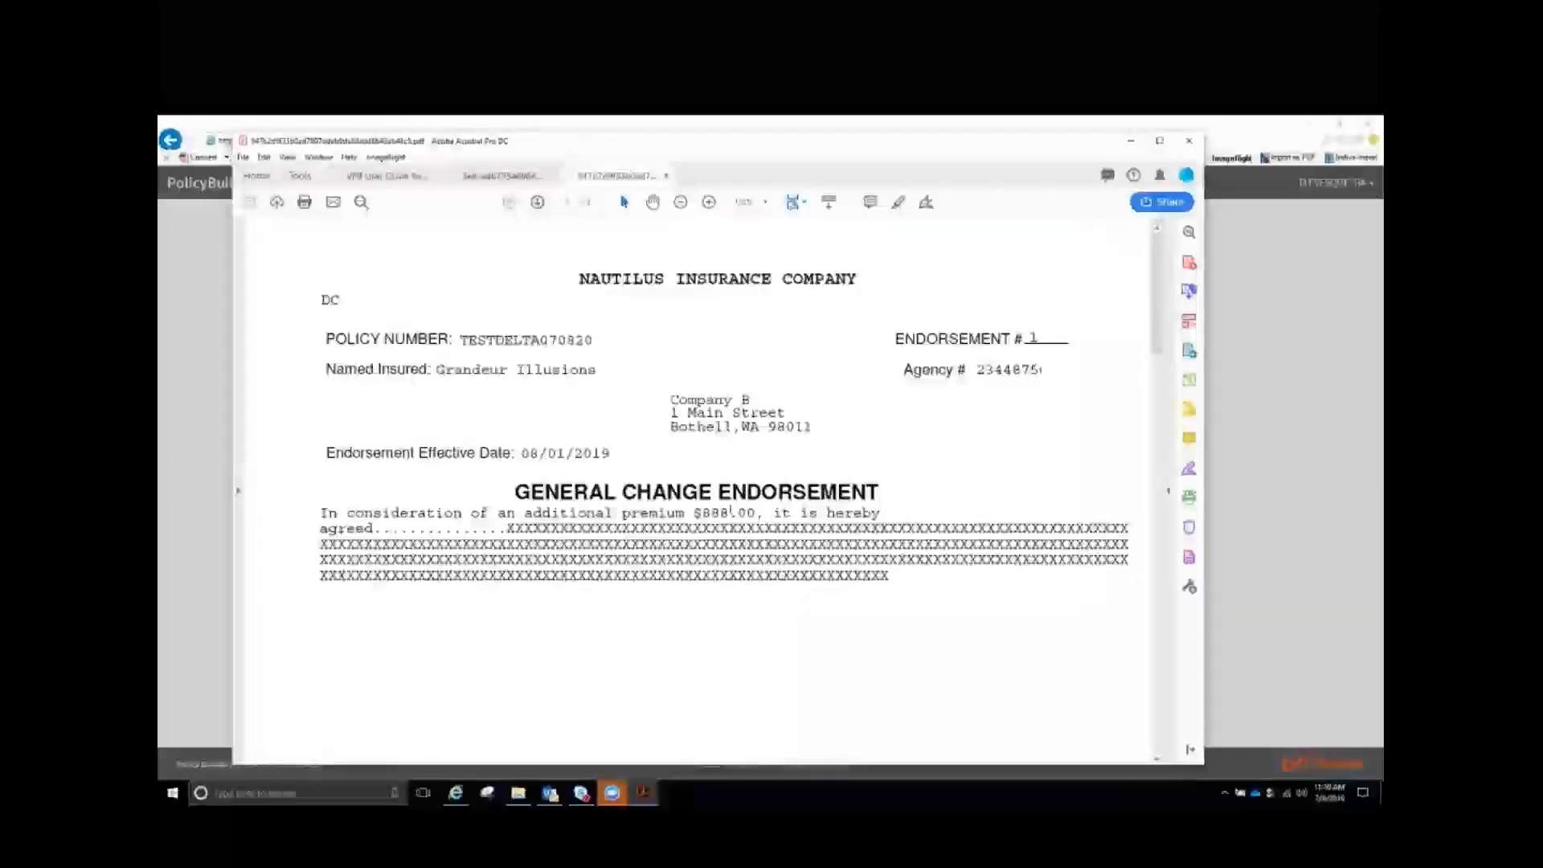
pyautogui.scroll(-3, 1026, 640)
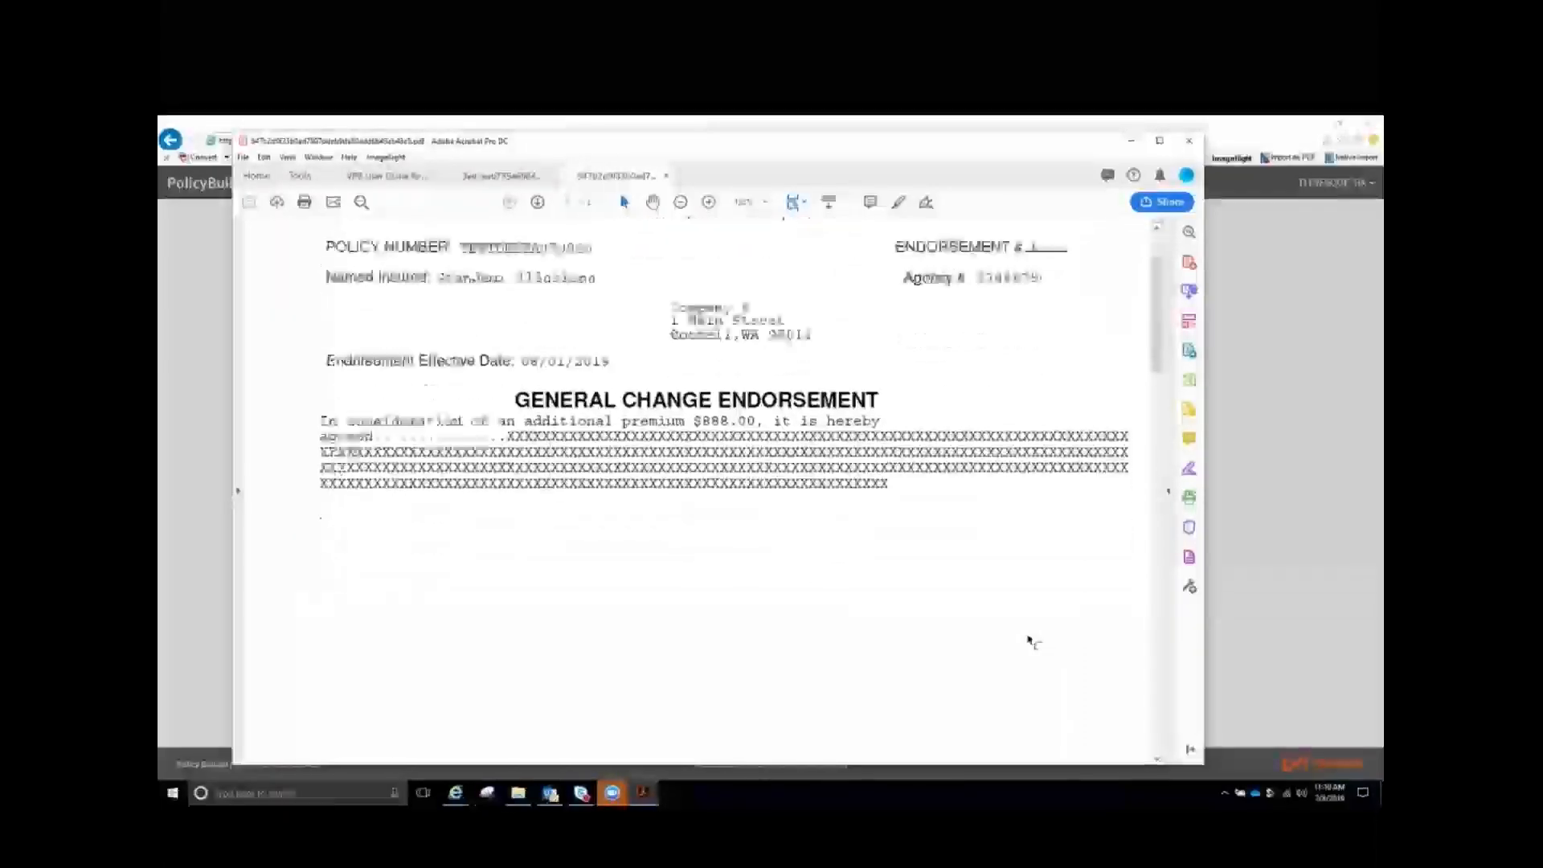
pyautogui.scroll(-3, 784, 470)
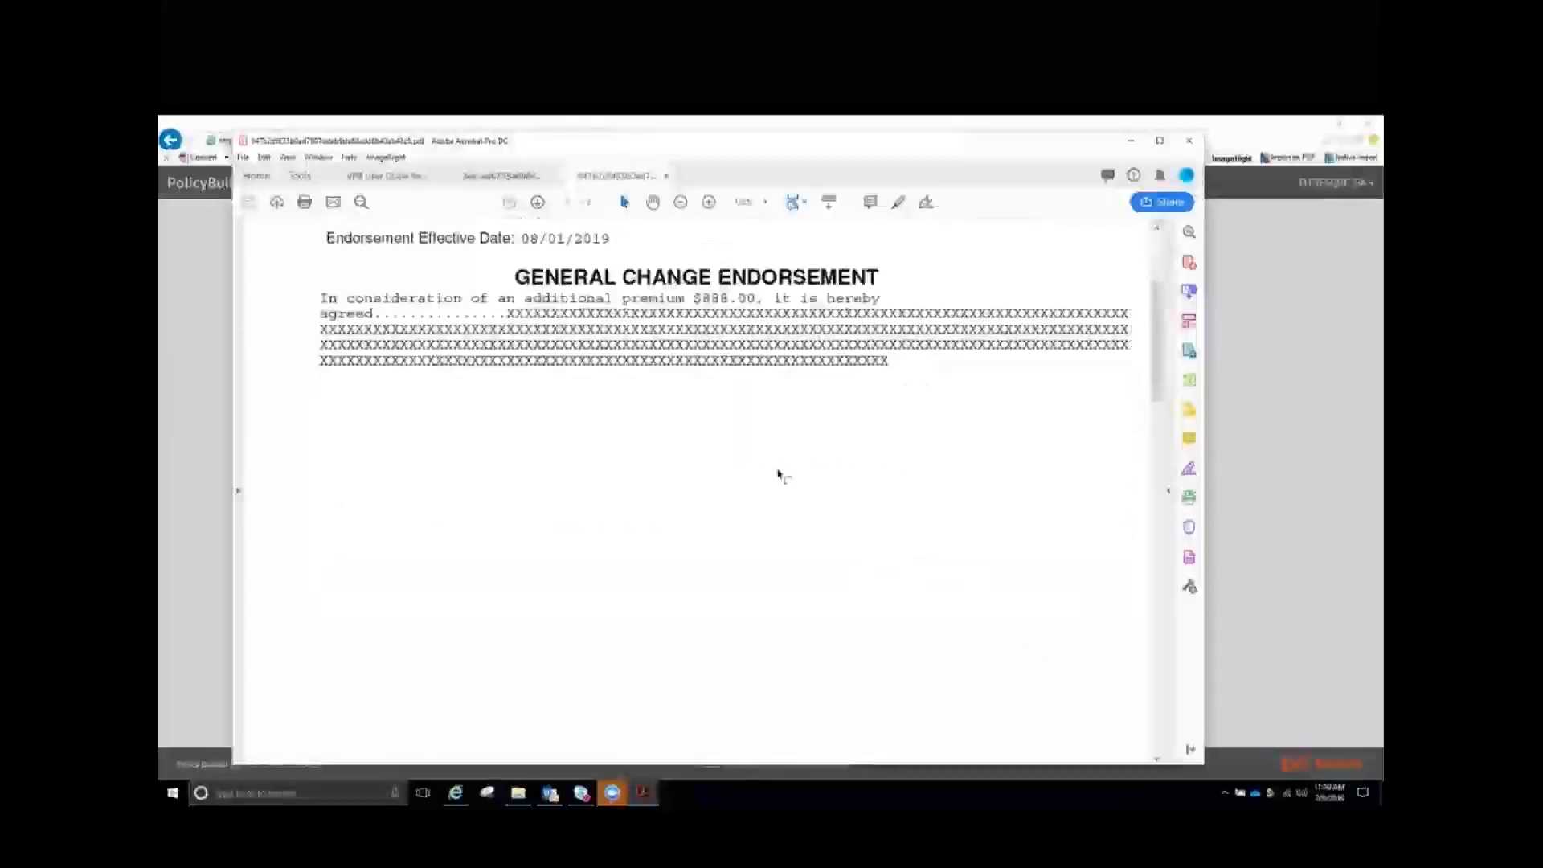
pyautogui.scroll(-1, 780, 478)
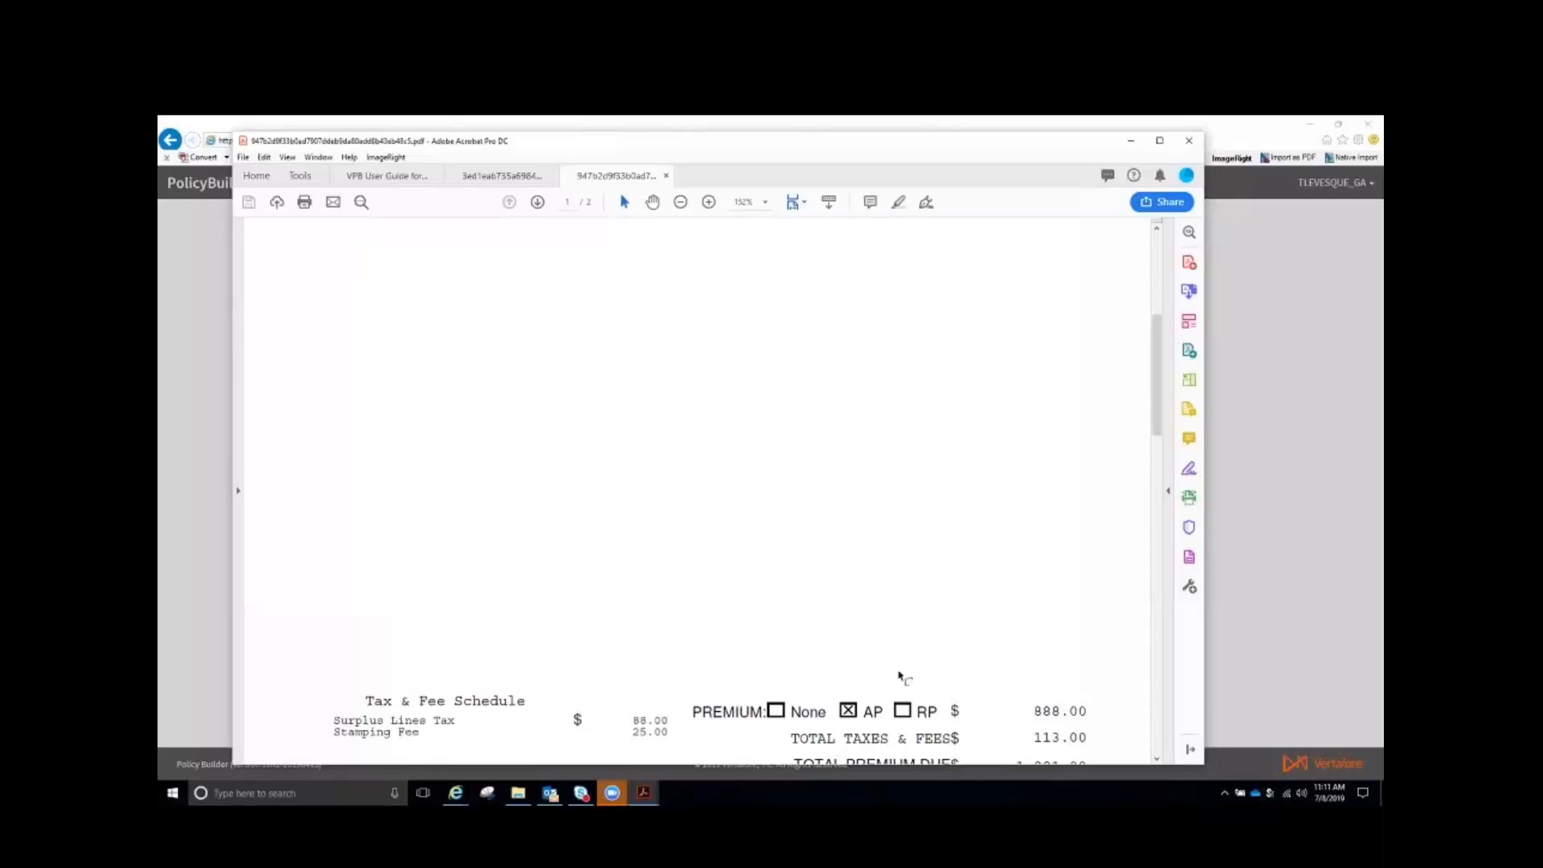
pyautogui.scroll(2, 651, 450)
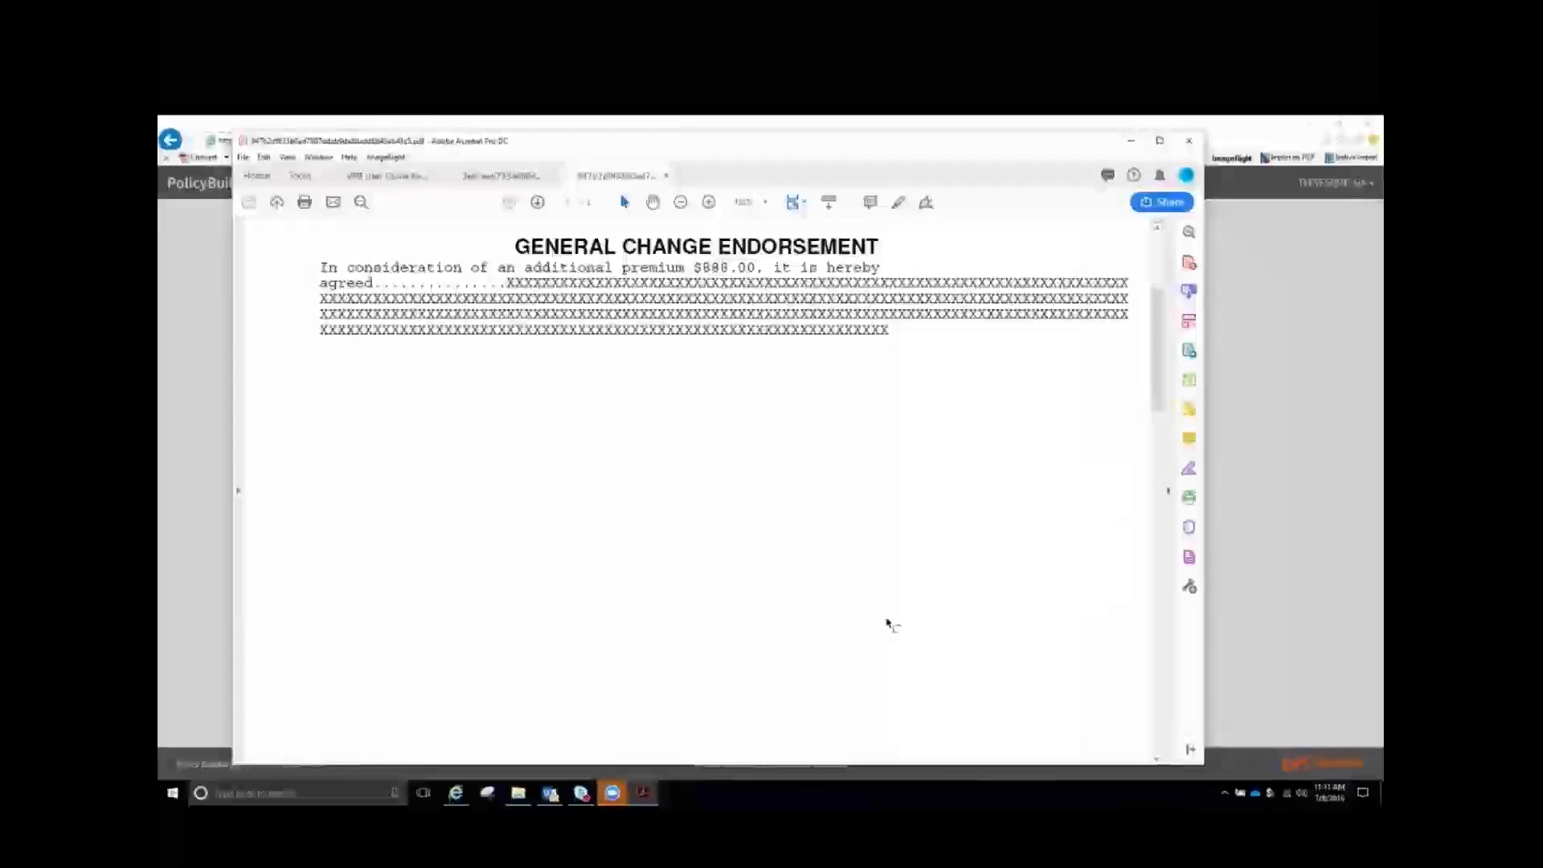
pyautogui.scroll(-2, 888, 623)
pyautogui.scroll(-1, 890, 607)
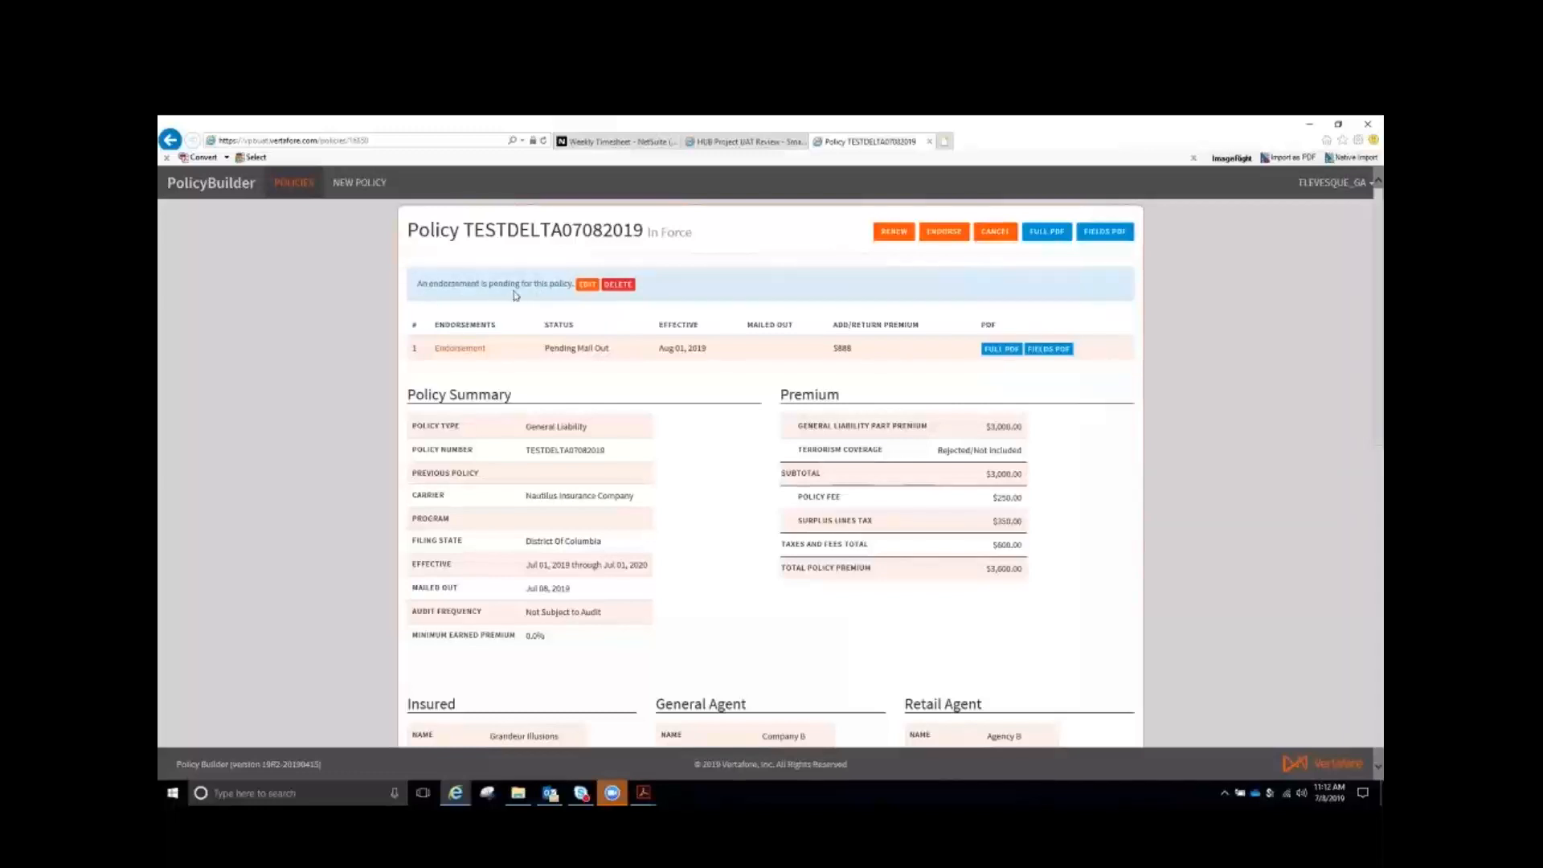
# Try to start another endorsement on the policy, dismiss the dialog, and edit and resave the pending endorsement's Endorsement Premium section
pyautogui.click(946, 237)
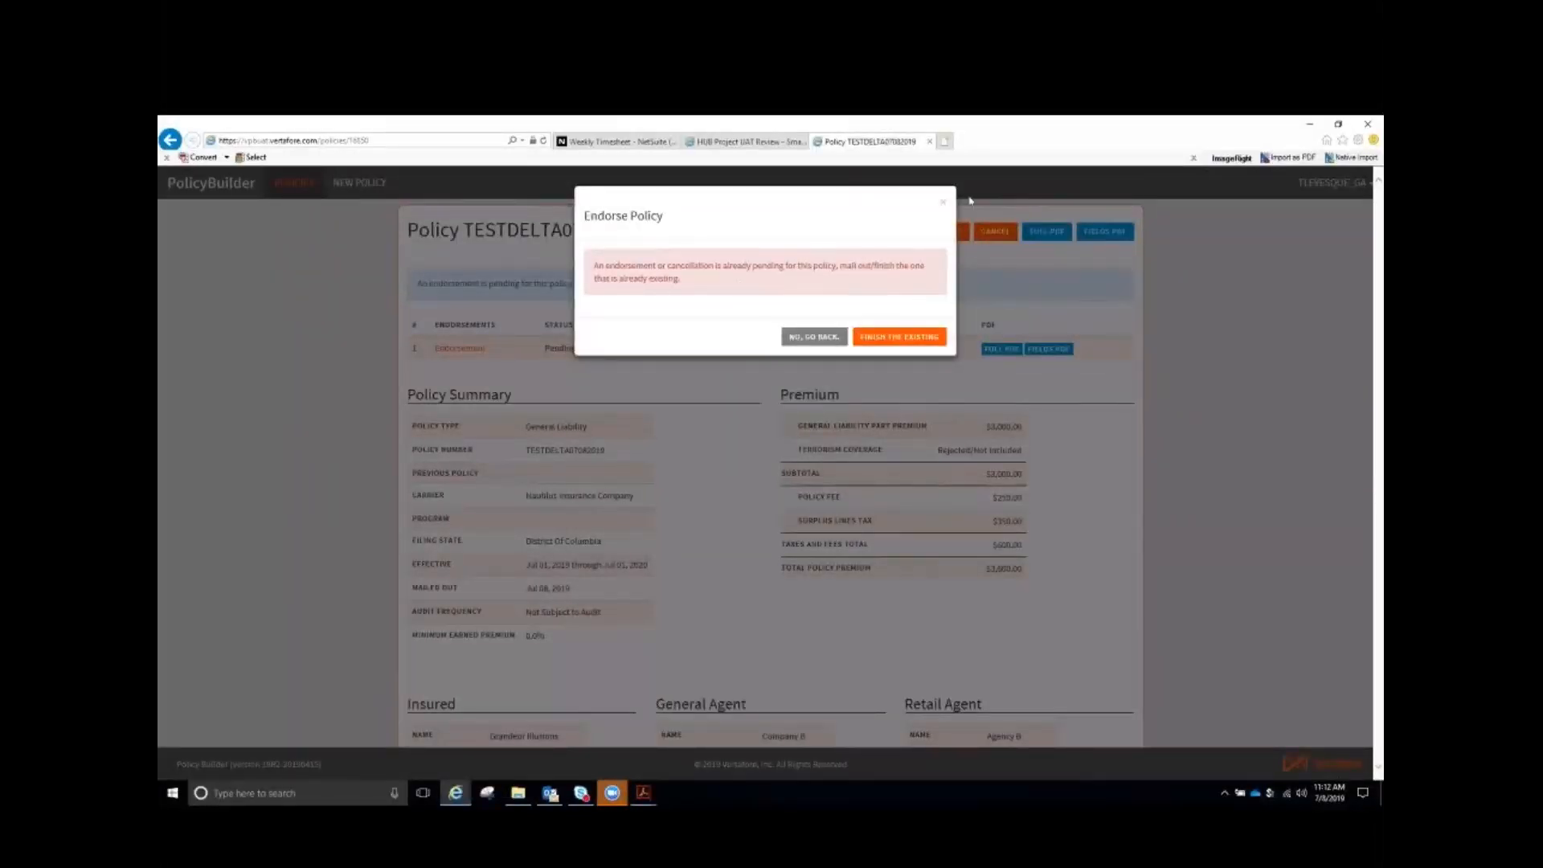
pyautogui.click(942, 202)
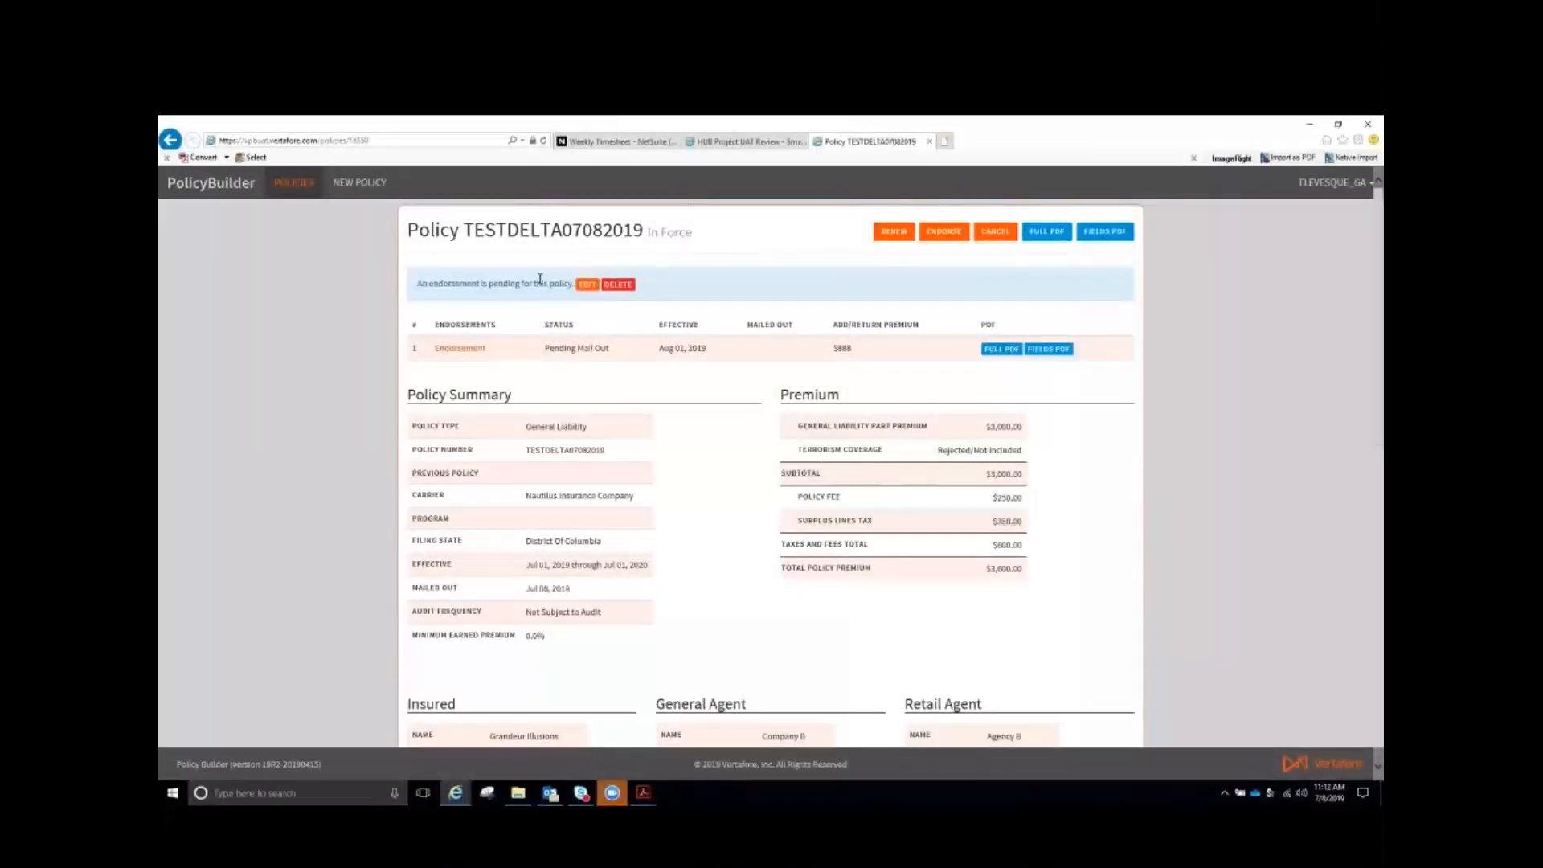
pyautogui.click(588, 286)
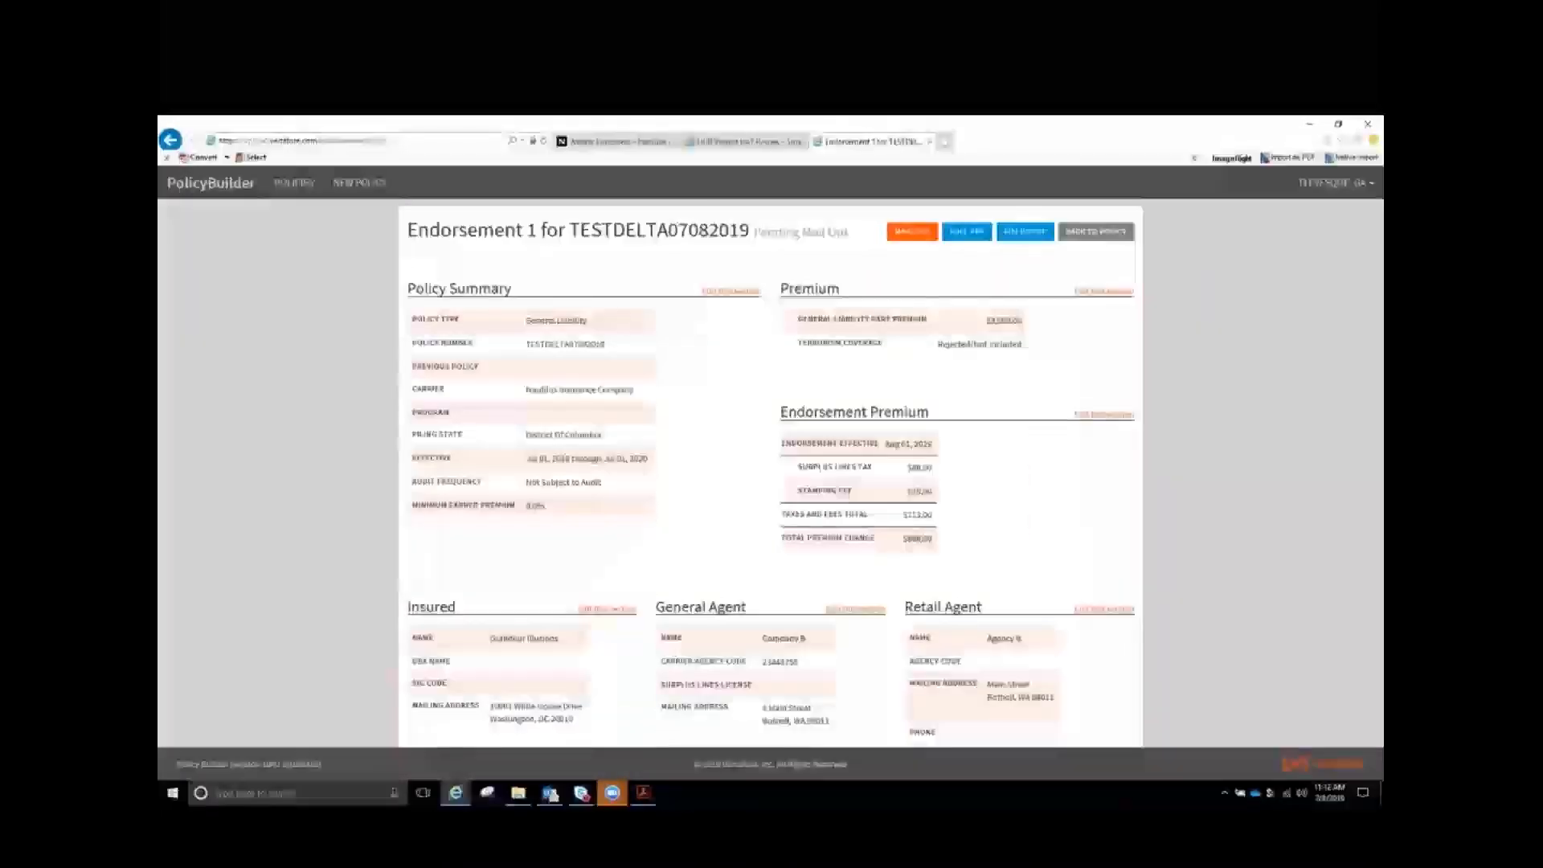
pyautogui.click(1098, 416)
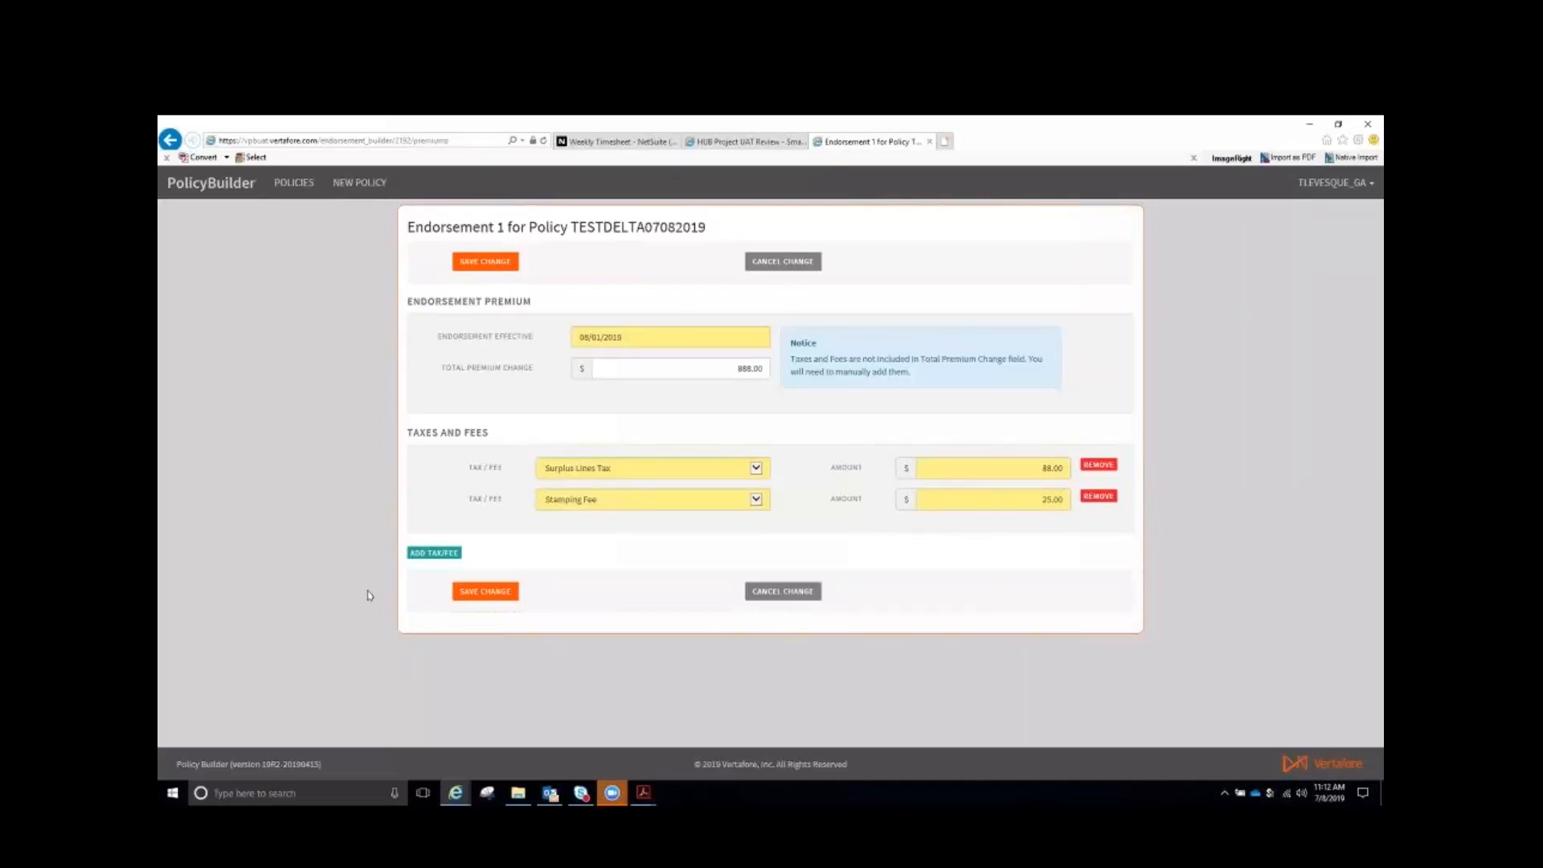
pyautogui.click(486, 591)
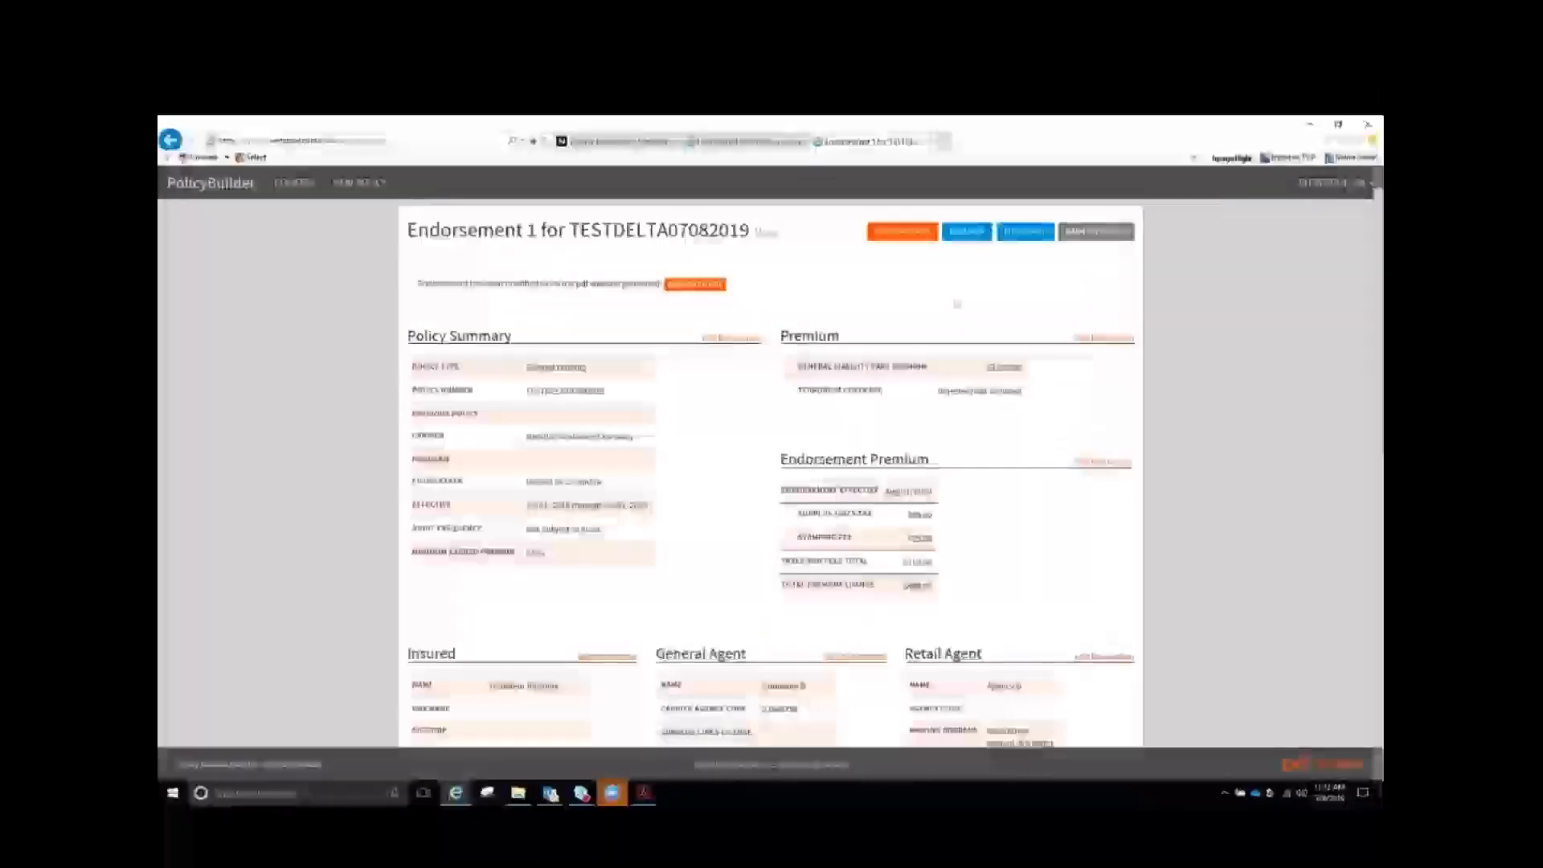
# Regenerate the endorsement's PDF with the selected forms and the existing S901 policy data
pyautogui.click(902, 235)
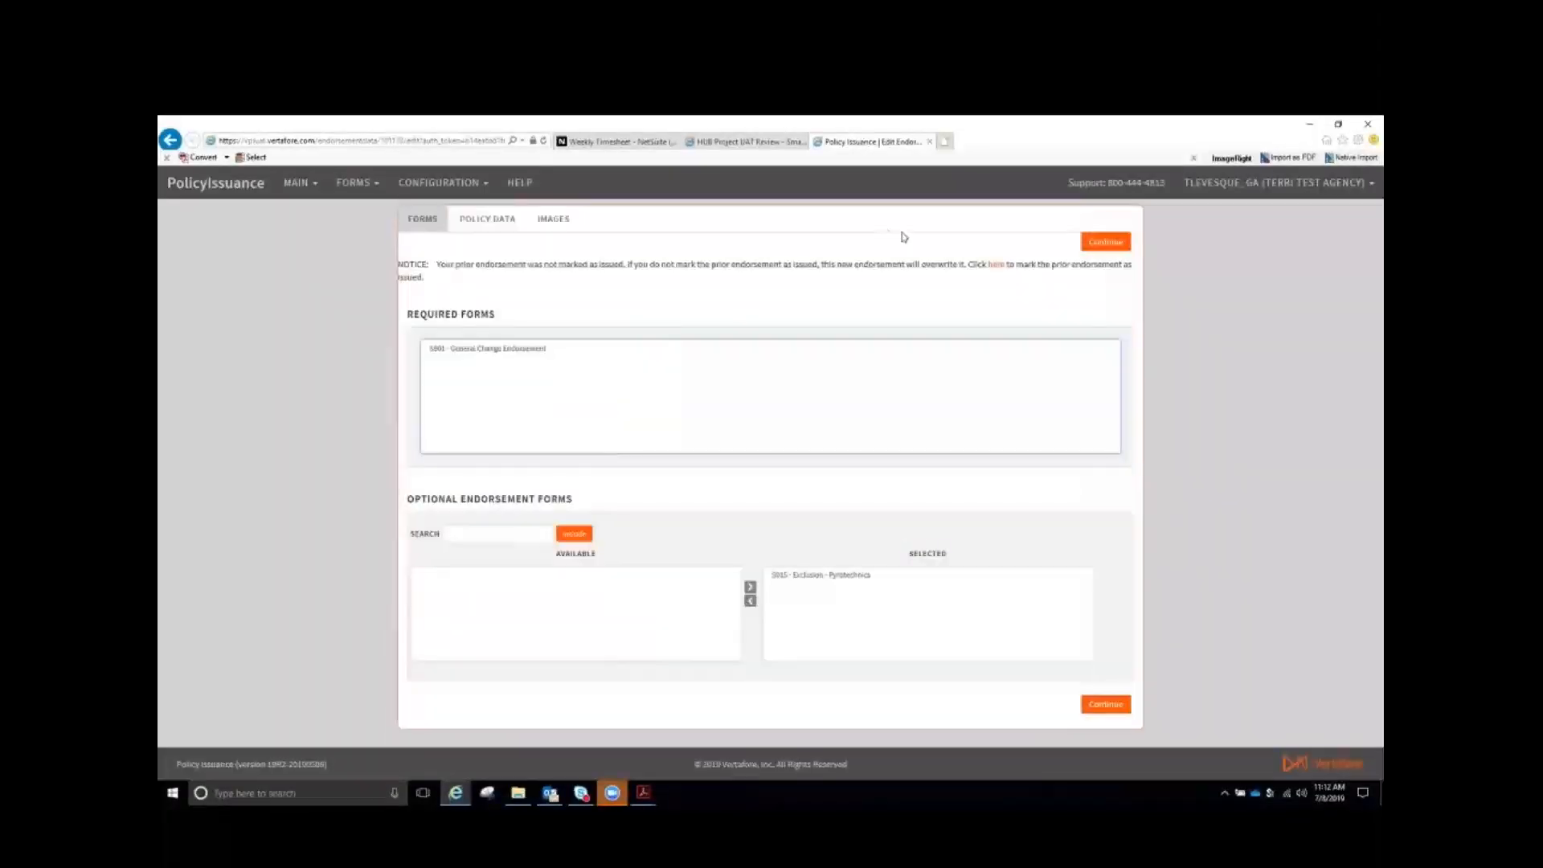
pyautogui.click(1115, 708)
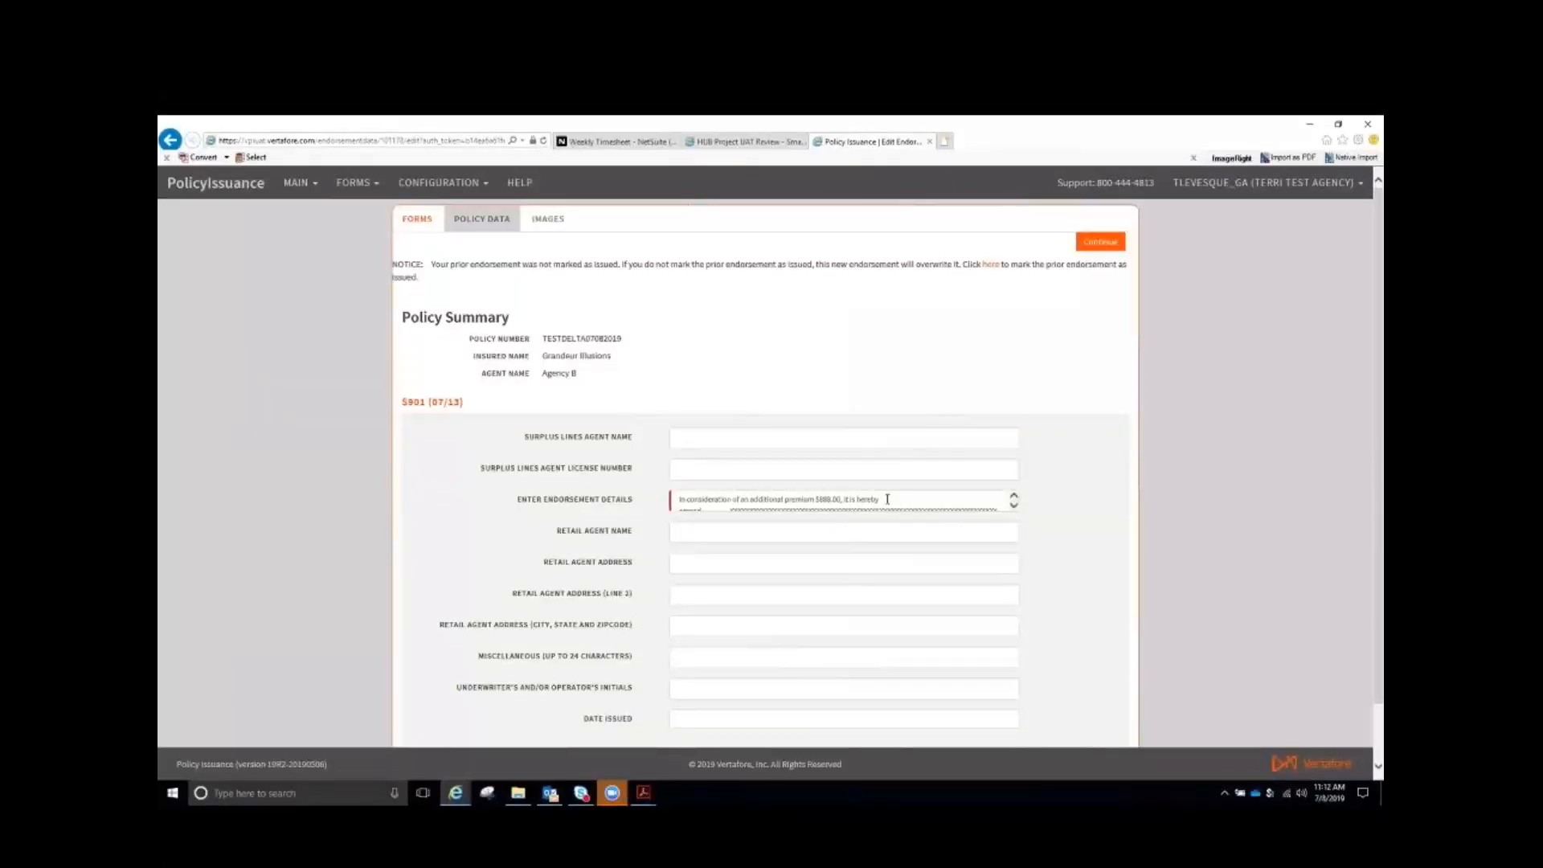
pyautogui.scroll(-1, 1217, 579)
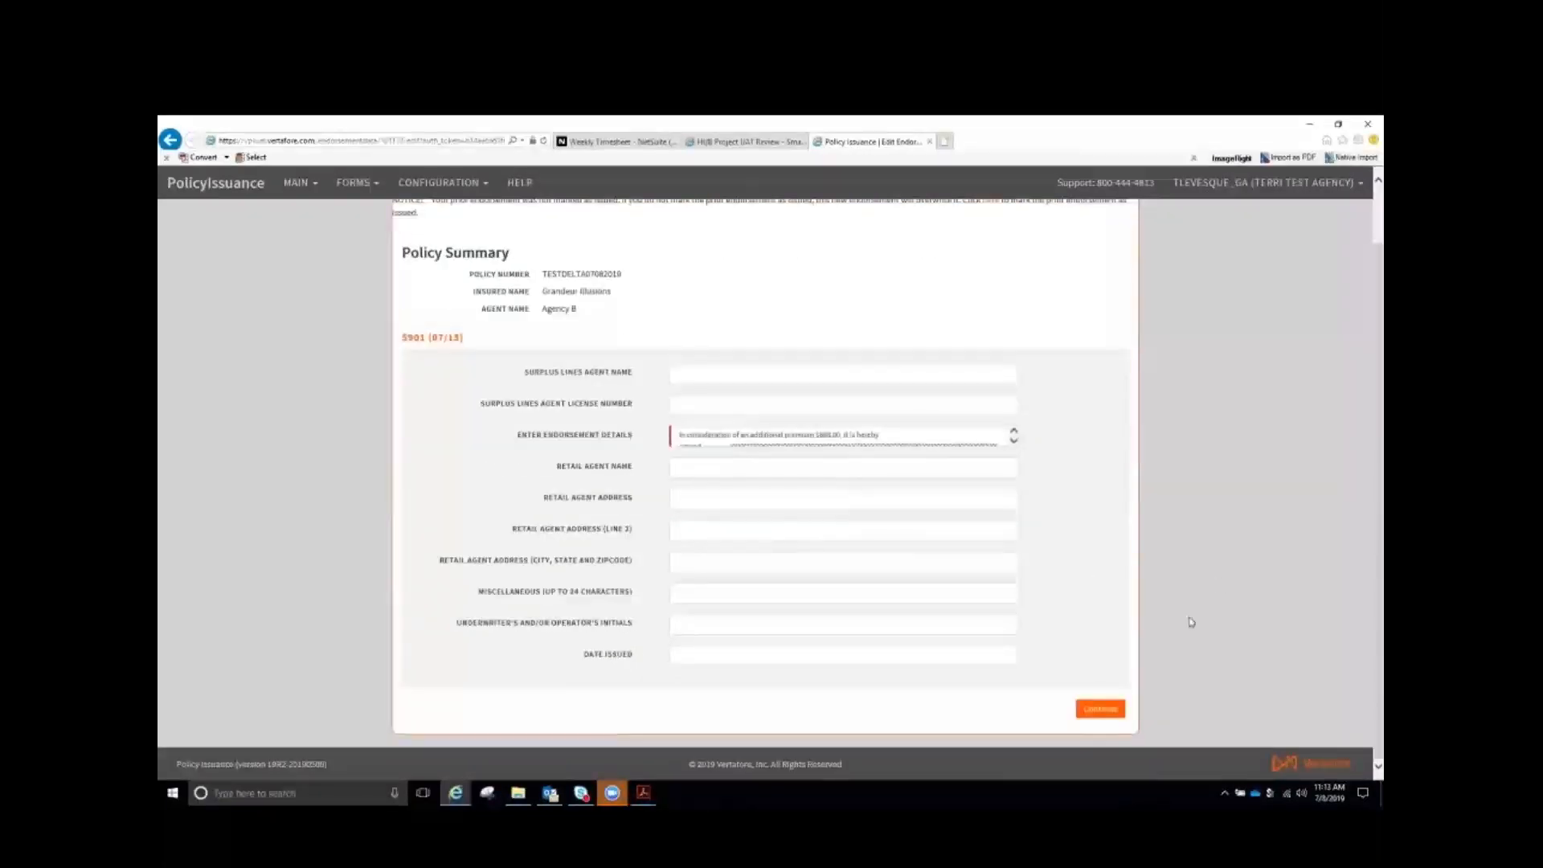
pyautogui.click(1100, 709)
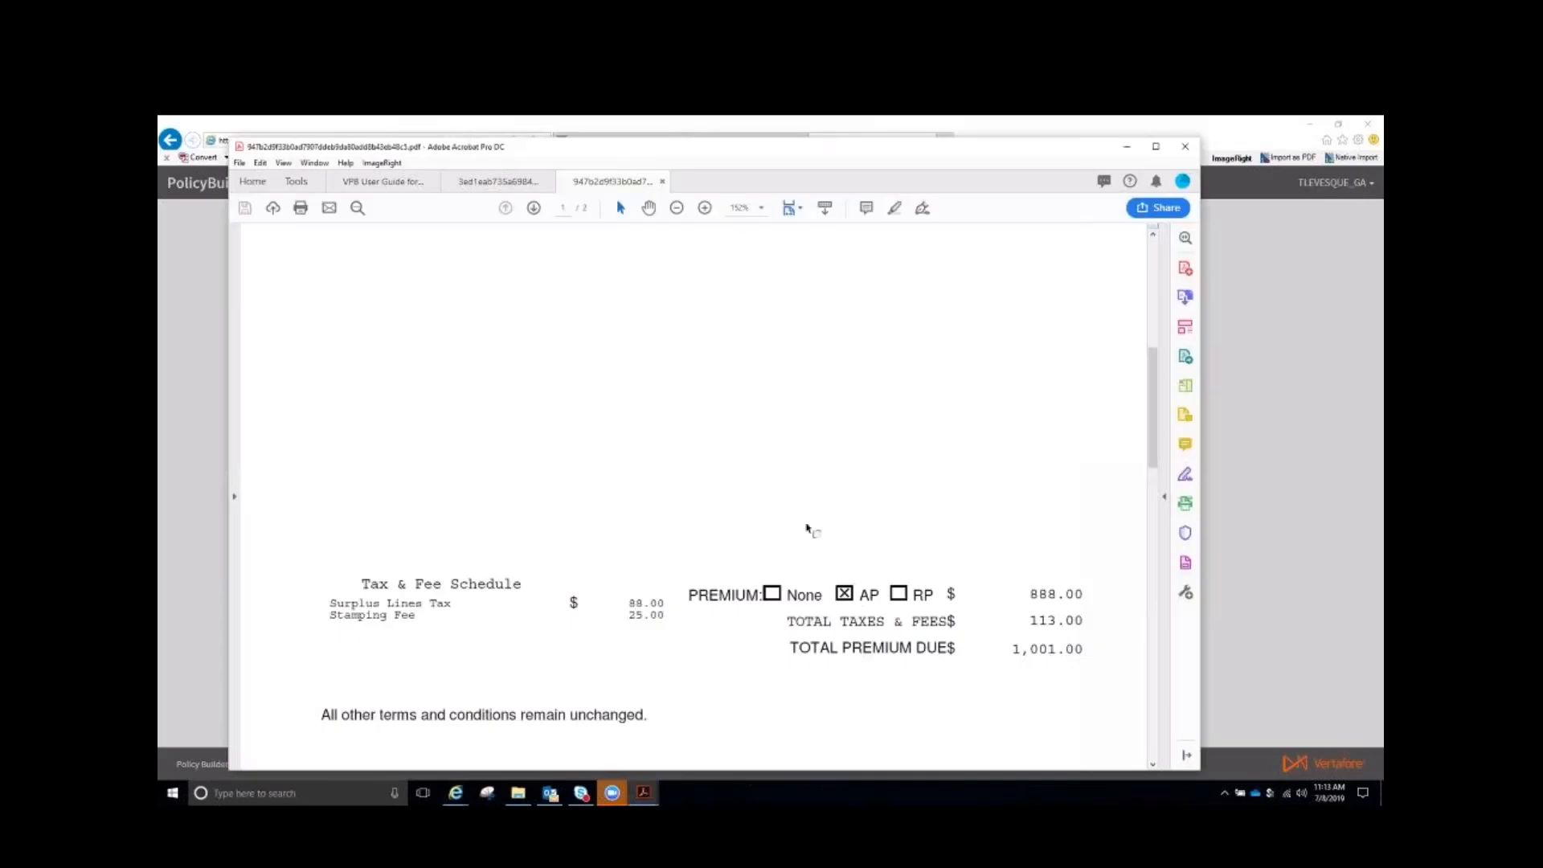
# Review the endorsement PDF from the General Change Endorsement page through the Exclusion - Pyrotechnics form
pyautogui.scroll(10, 888, 426)
pyautogui.scroll(-10, 751, 509)
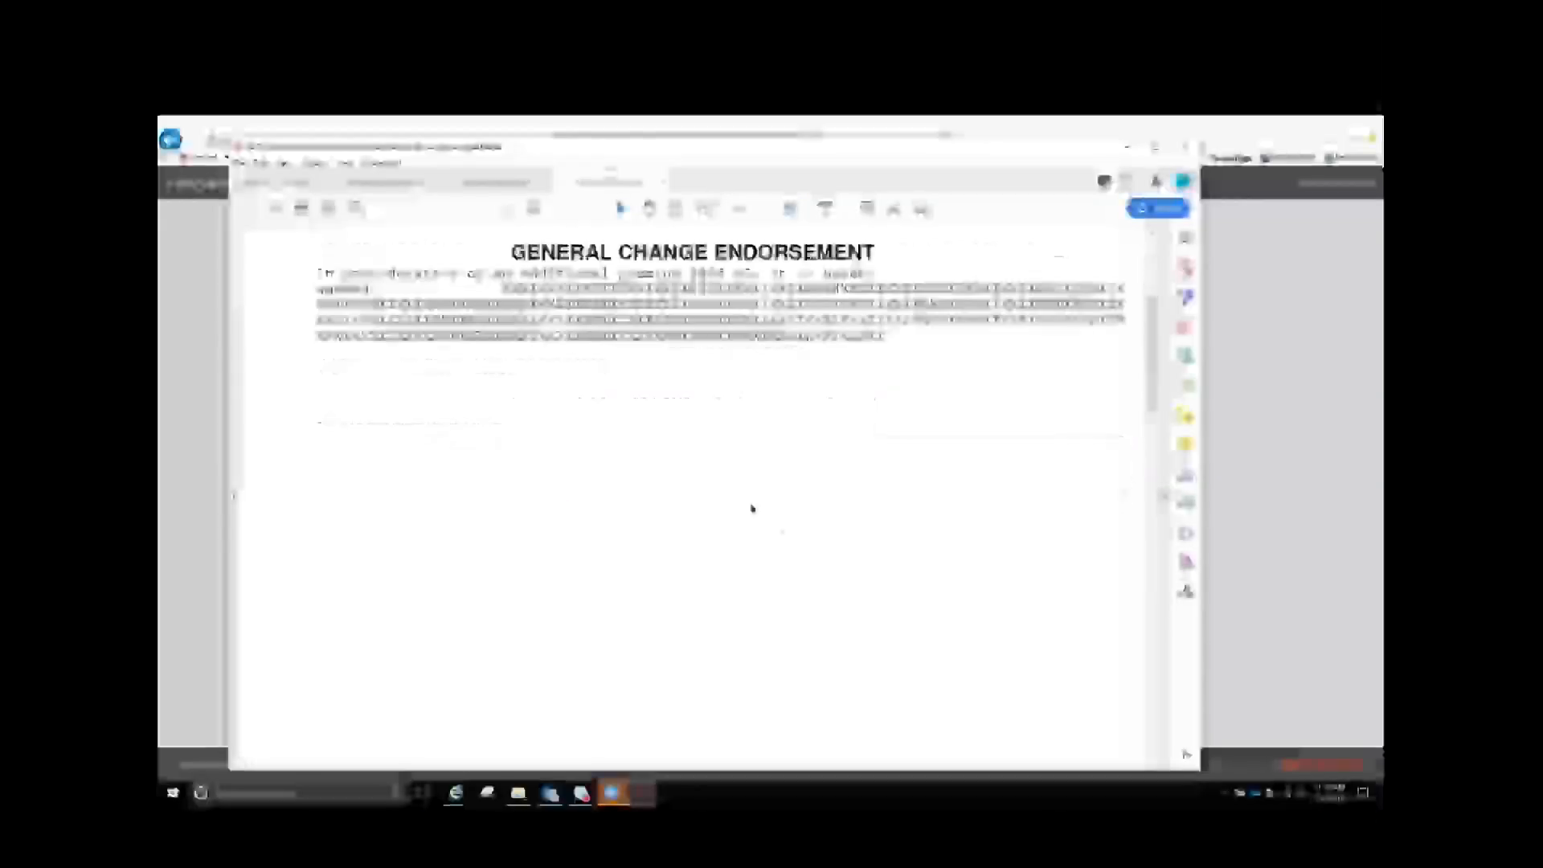
pyautogui.scroll(-5, 764, 565)
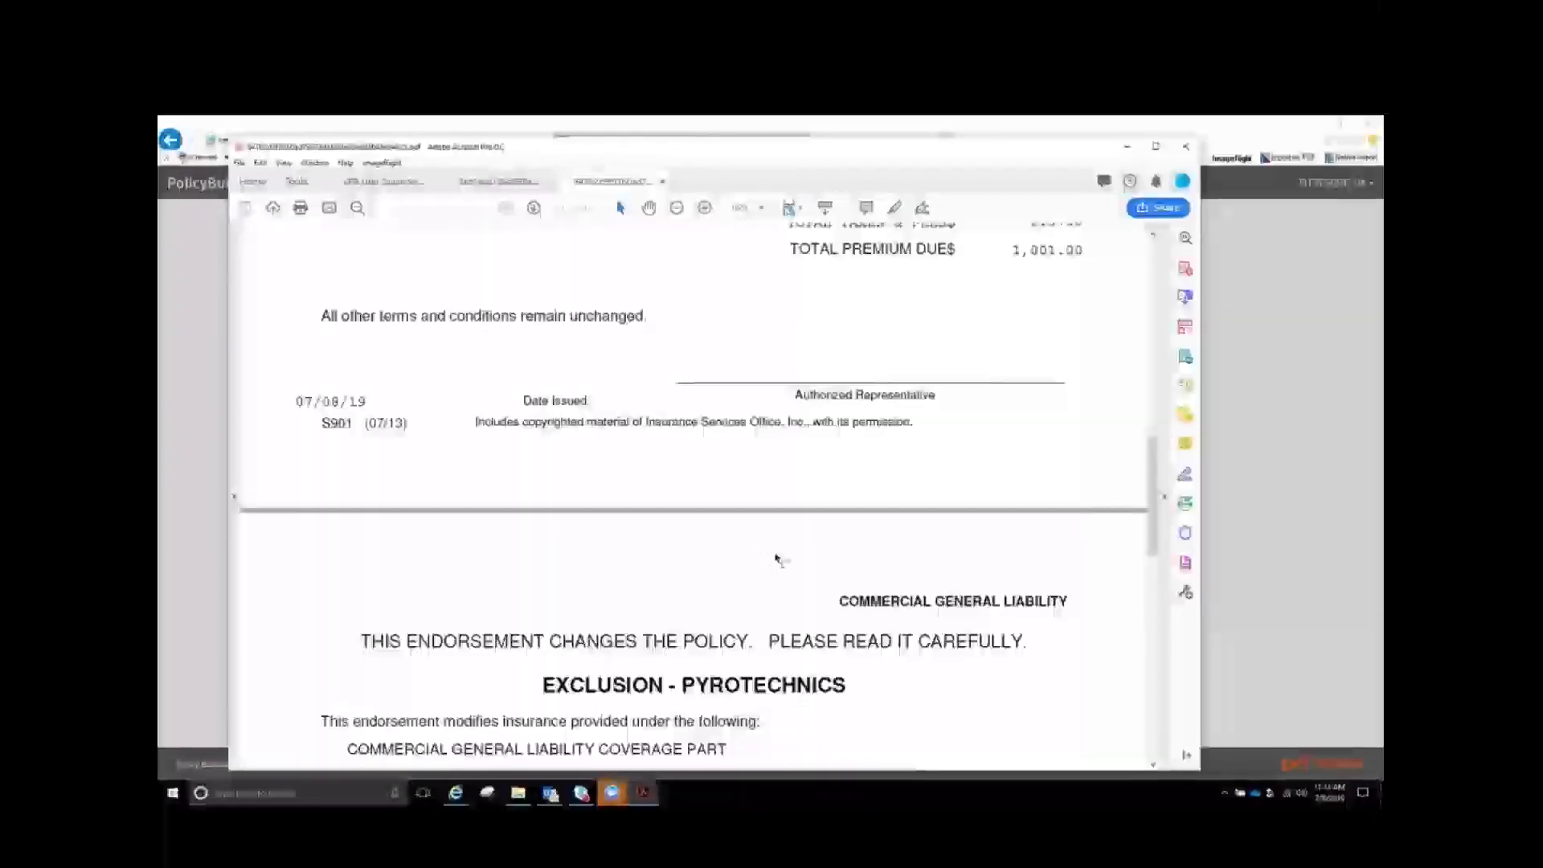
pyautogui.scroll(-10, 776, 552)
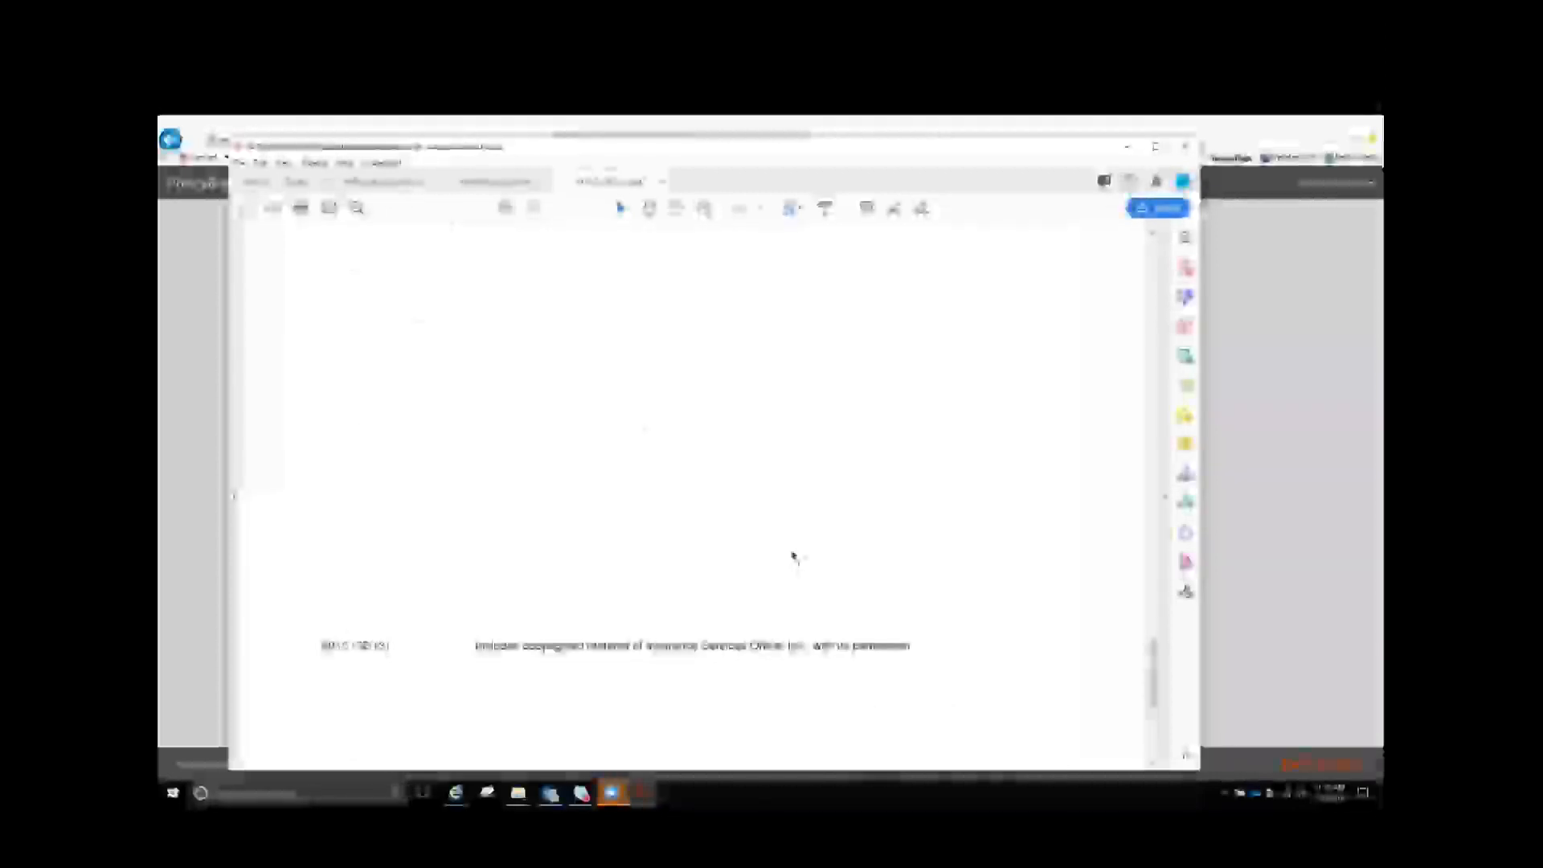
pyautogui.scroll(12, 819, 527)
pyautogui.scroll(15, 820, 524)
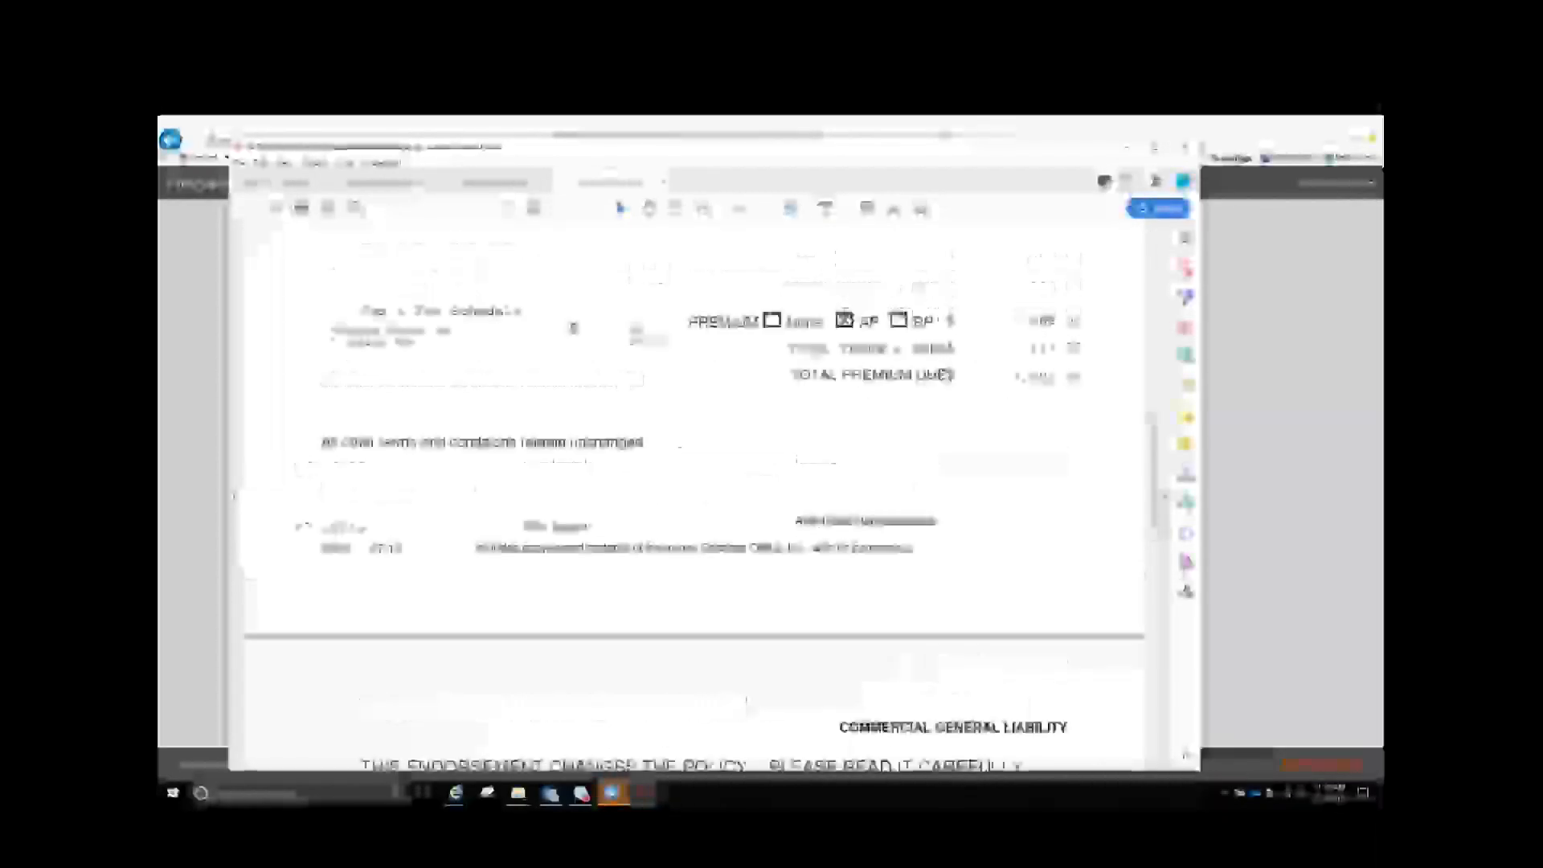
pyautogui.scroll(3, 747, 438)
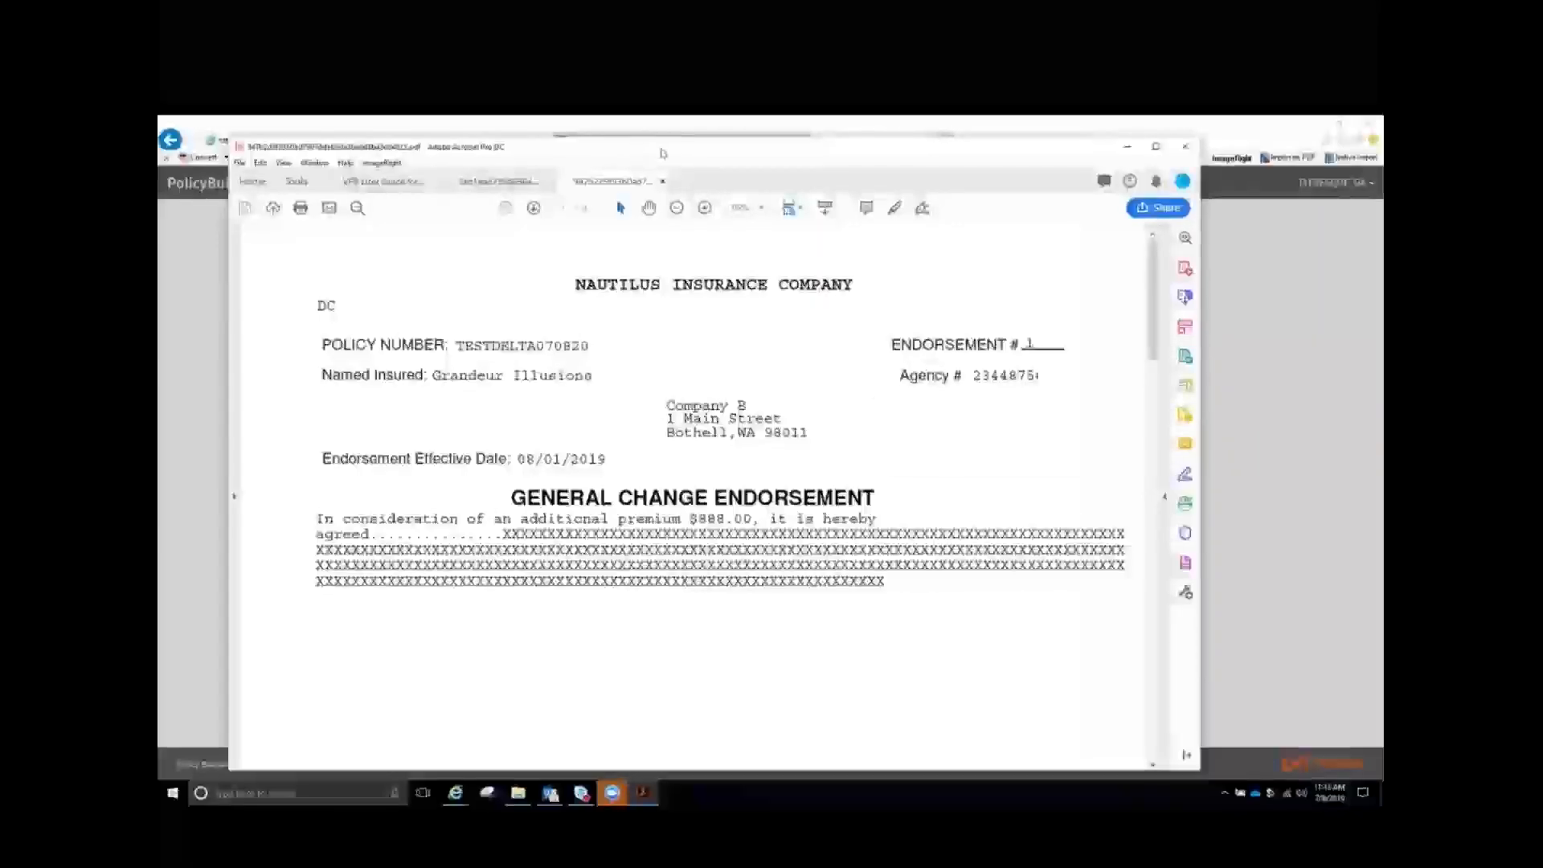
# Switch back to PolicyBuilder, open Endorsement 1 and mail it out with the issued date 07/08/2019
pyautogui.click(455, 793)
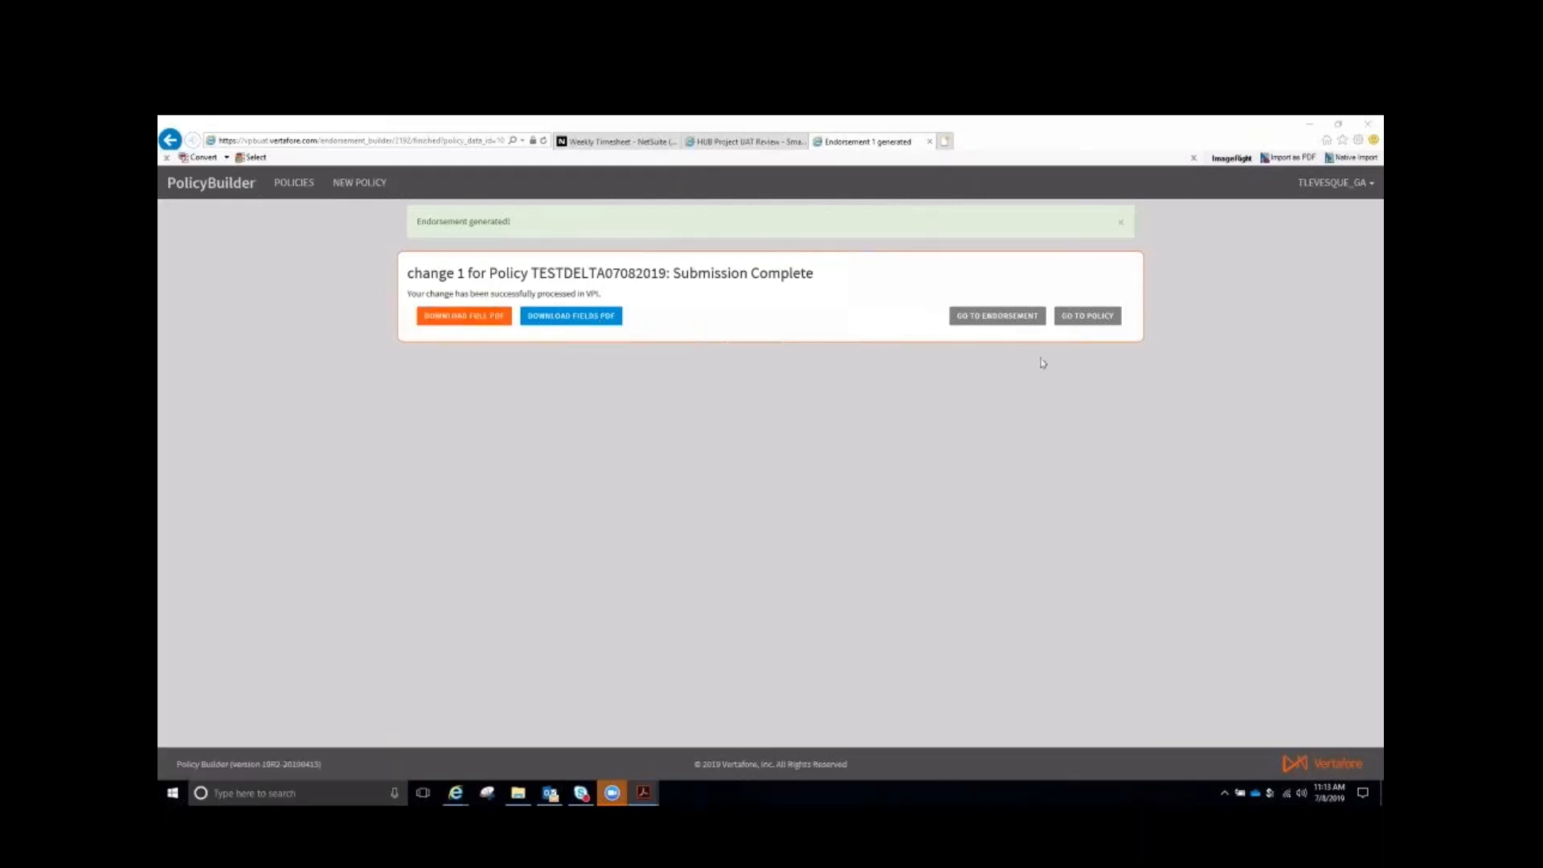
pyautogui.click(1017, 322)
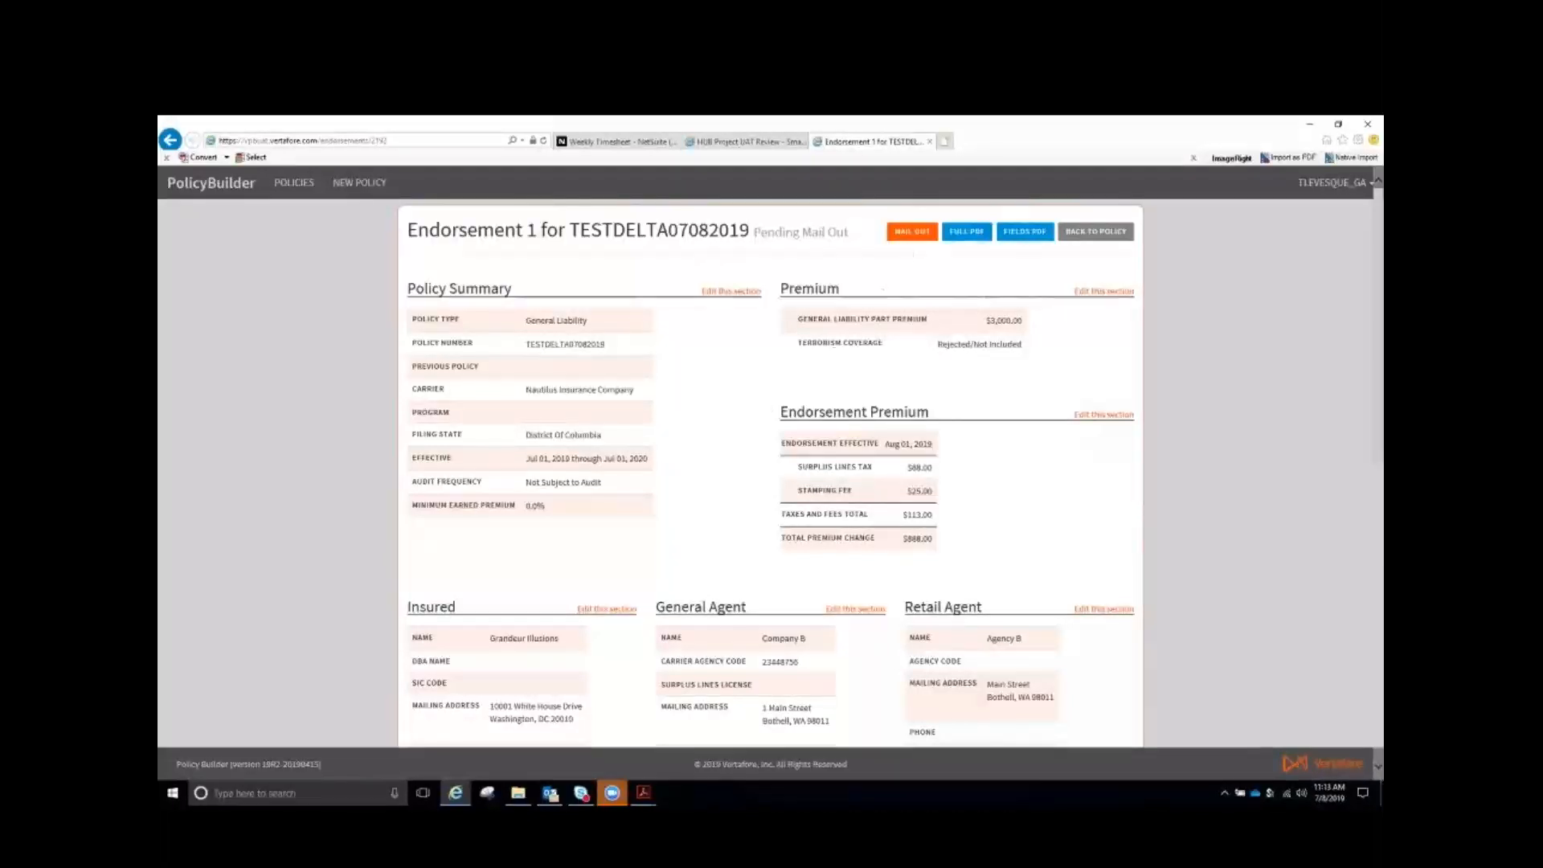
pyautogui.click(906, 237)
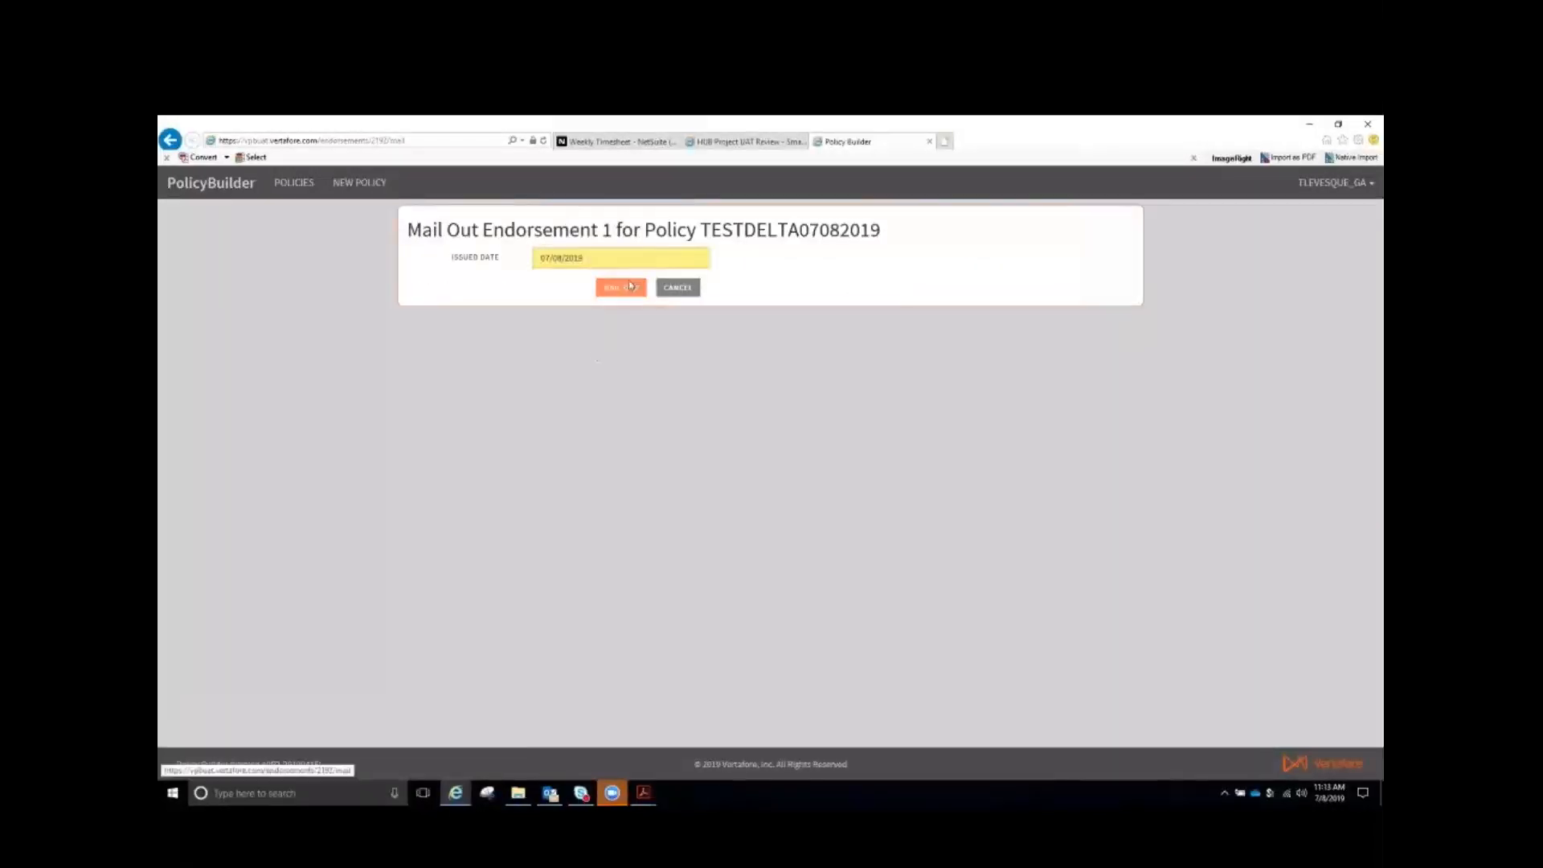
pyautogui.click(620, 290)
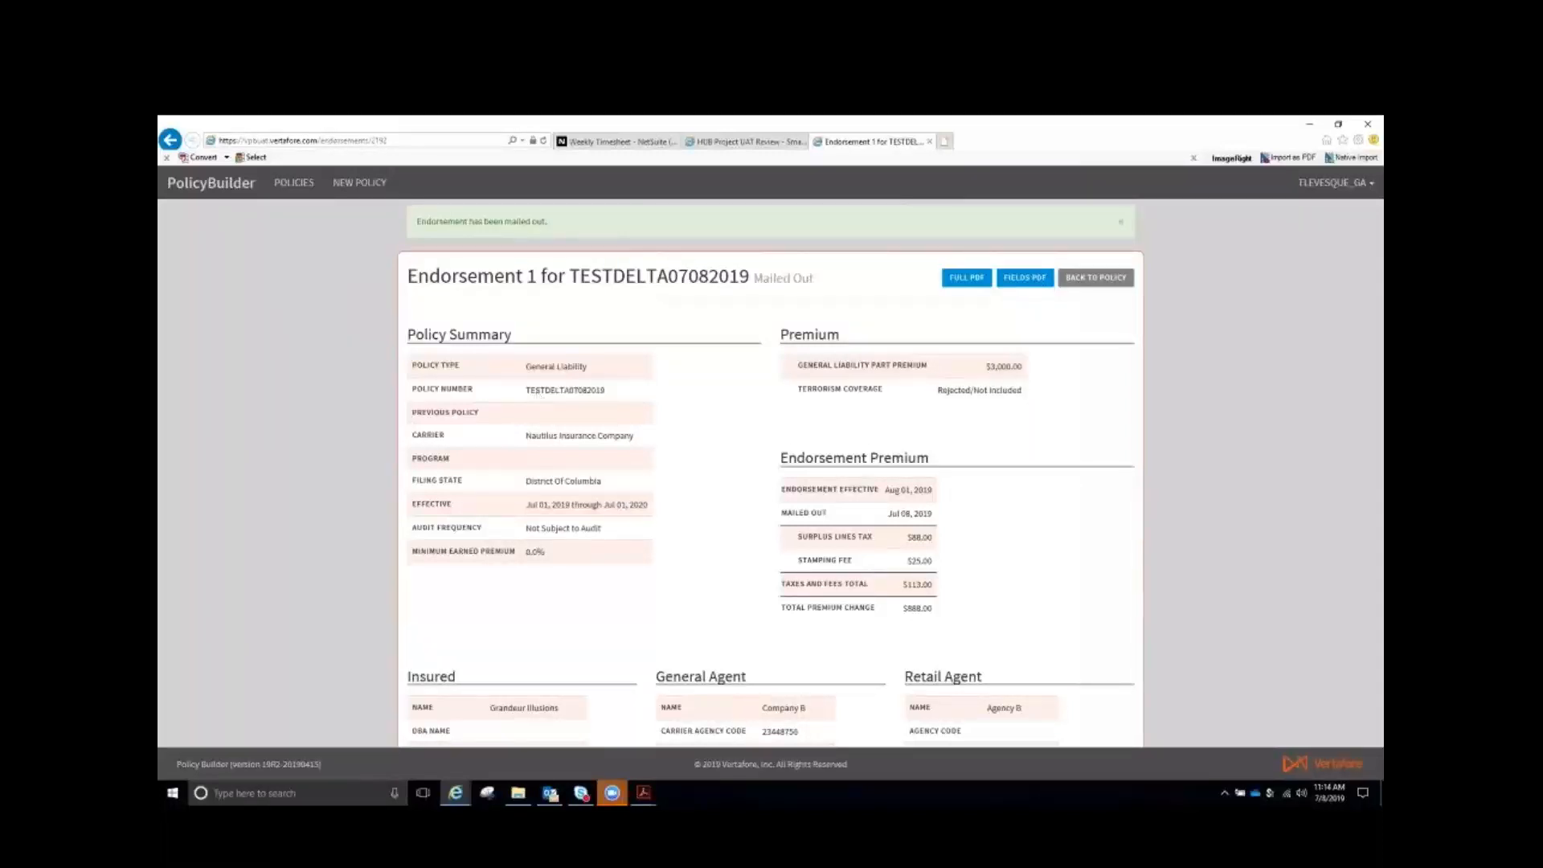
# Review the mailed-out endorsement's premium, location and General Liability sections, and return to the policy
pyautogui.scroll(-10, 1046, 569)
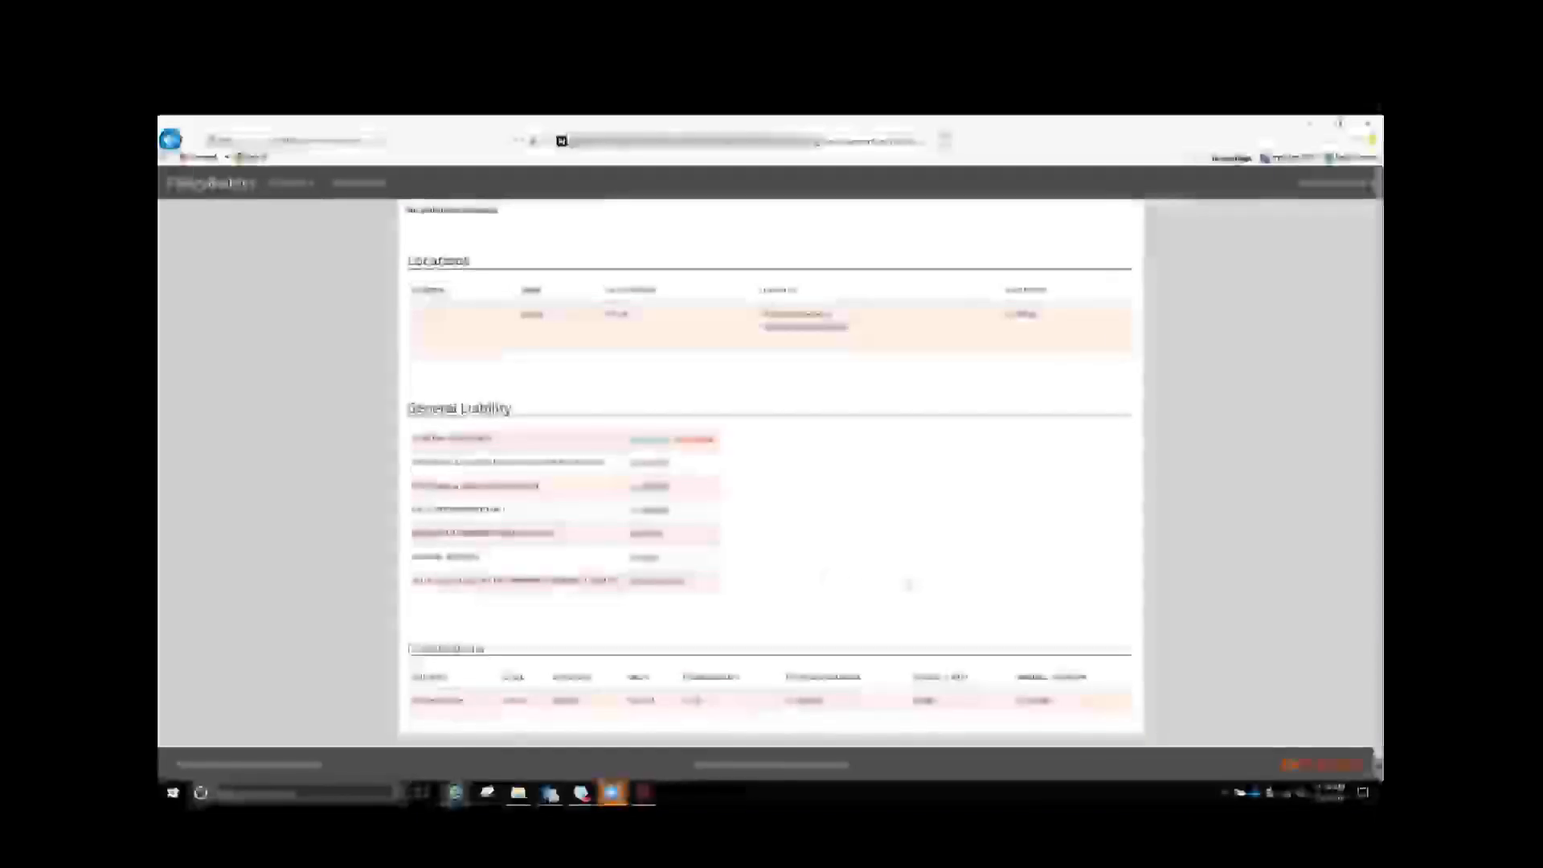
pyautogui.scroll(10, 1258, 599)
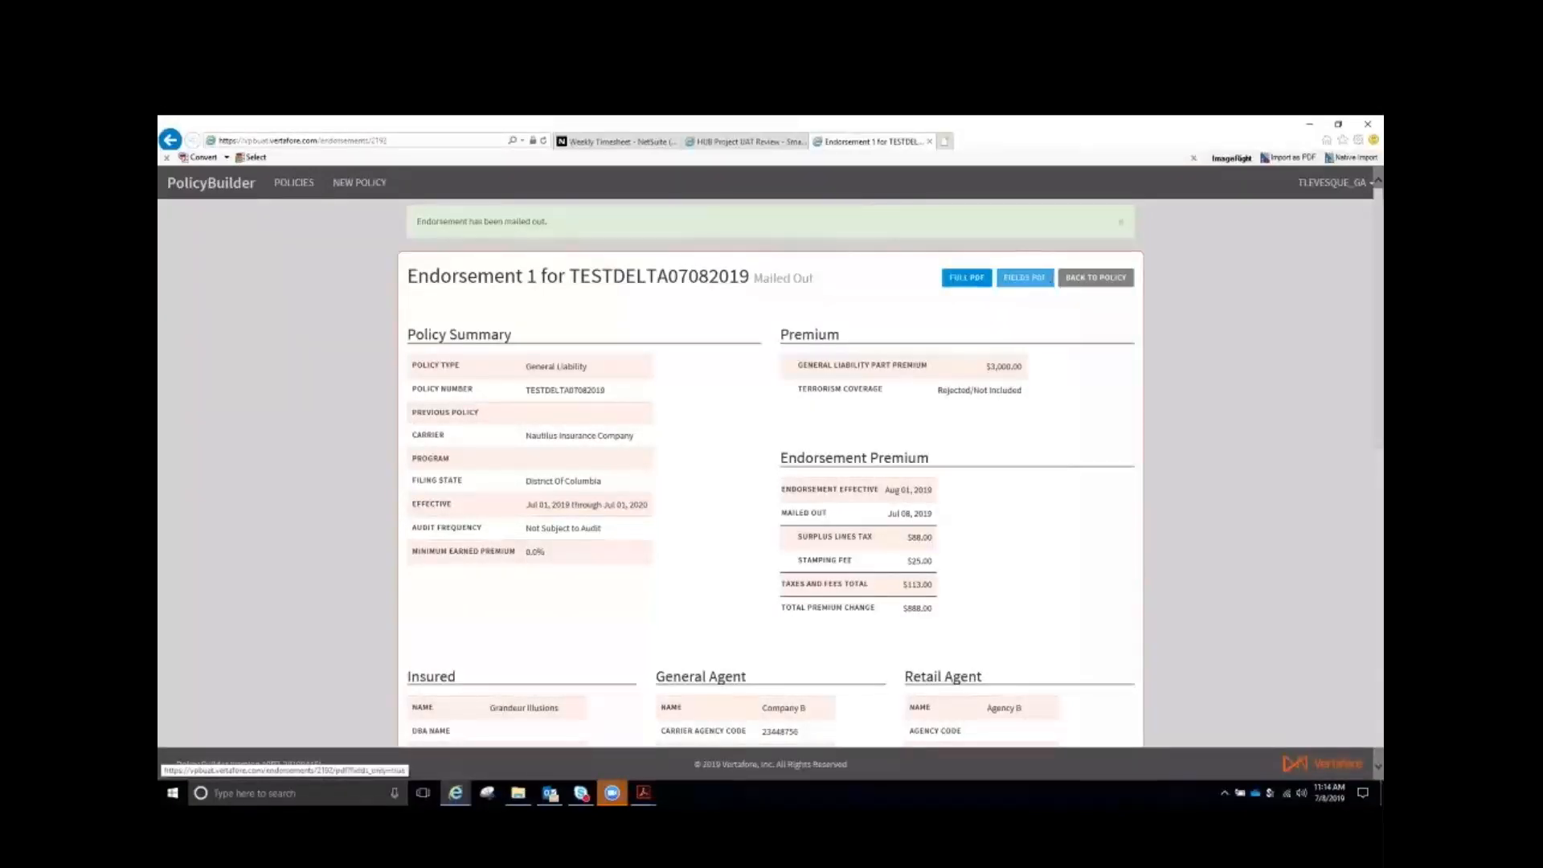
pyautogui.click(1096, 282)
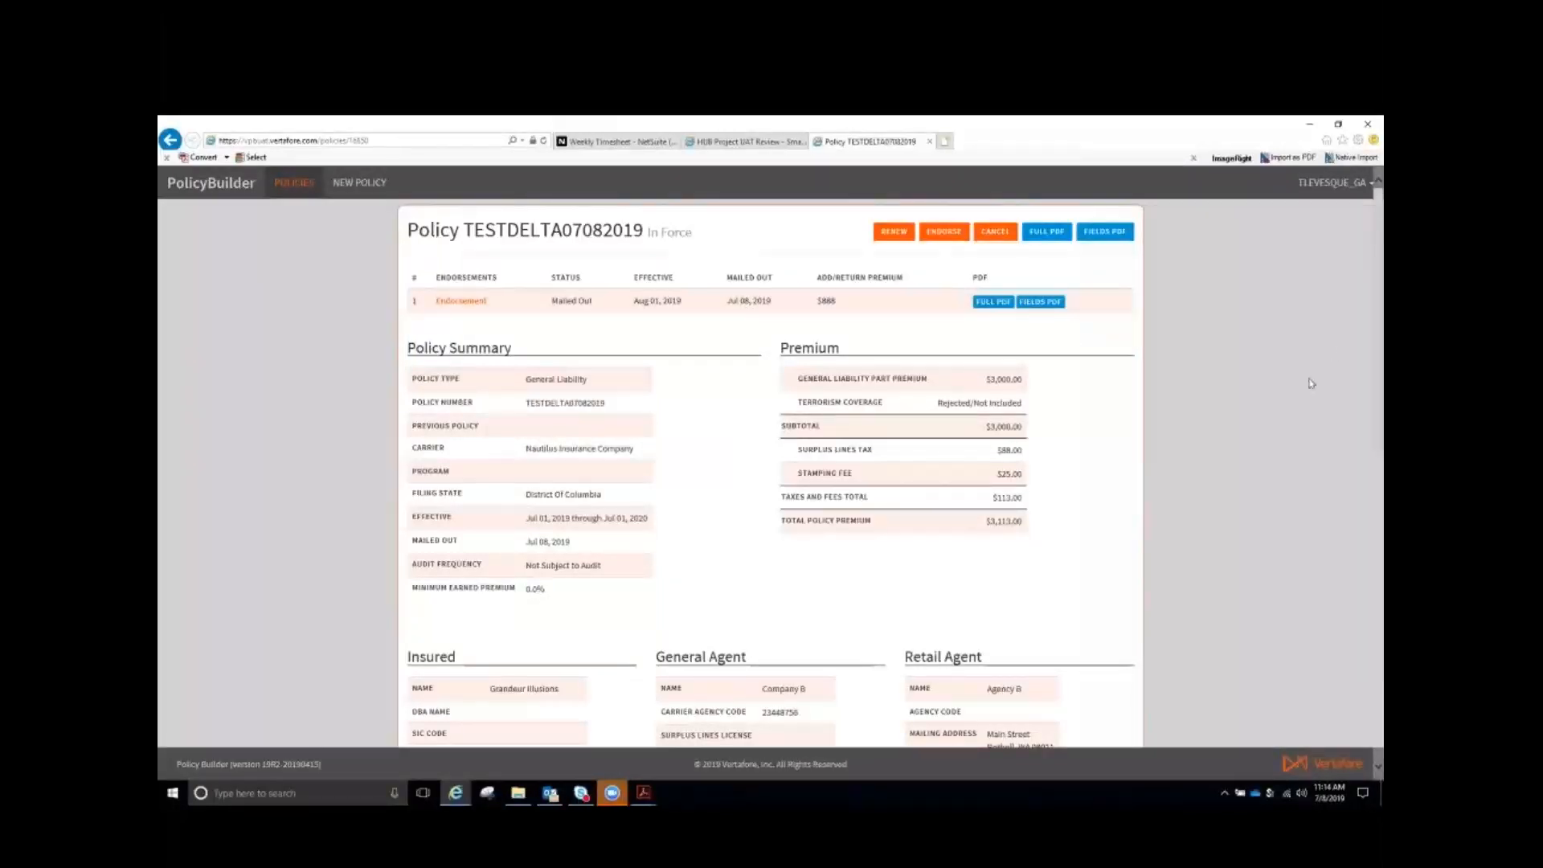
# Dismiss the calendar reminder covering the policy page
pyautogui.click(643, 793)
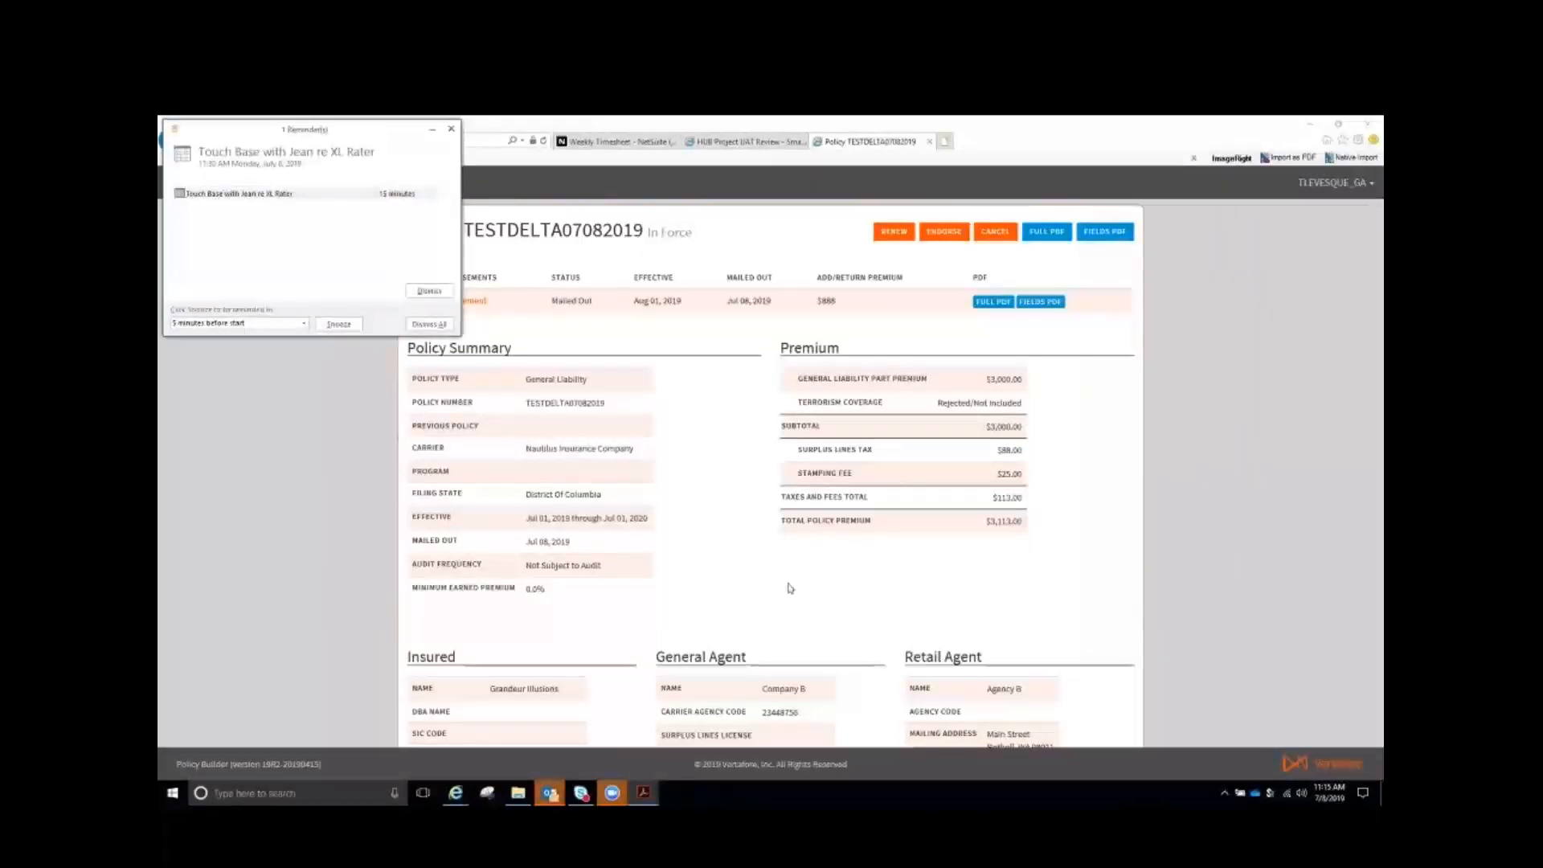
pyautogui.click(427, 291)
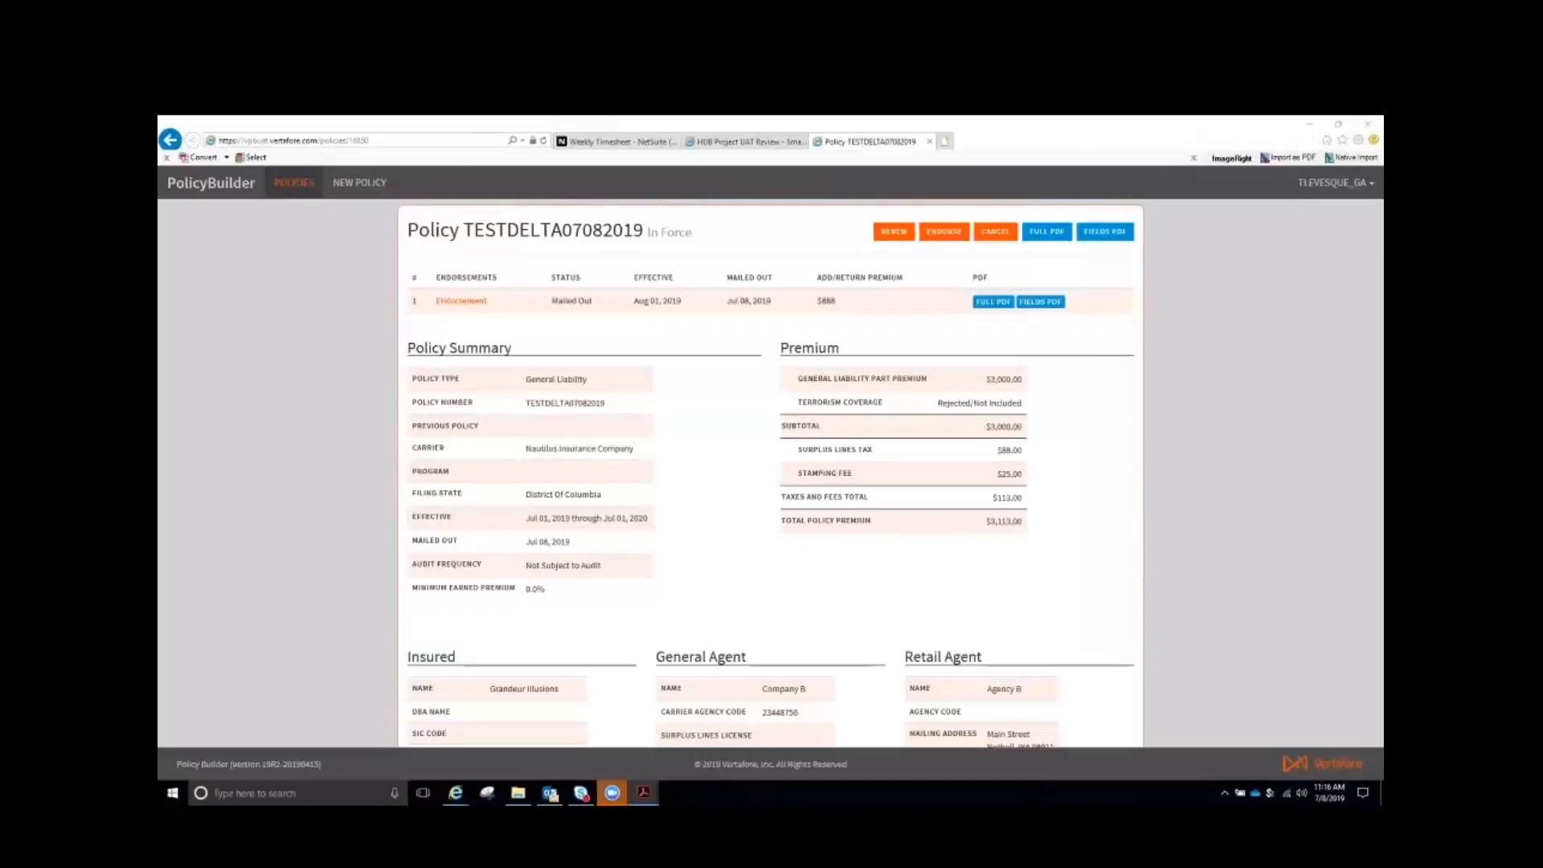
pyautogui.click(997, 234)
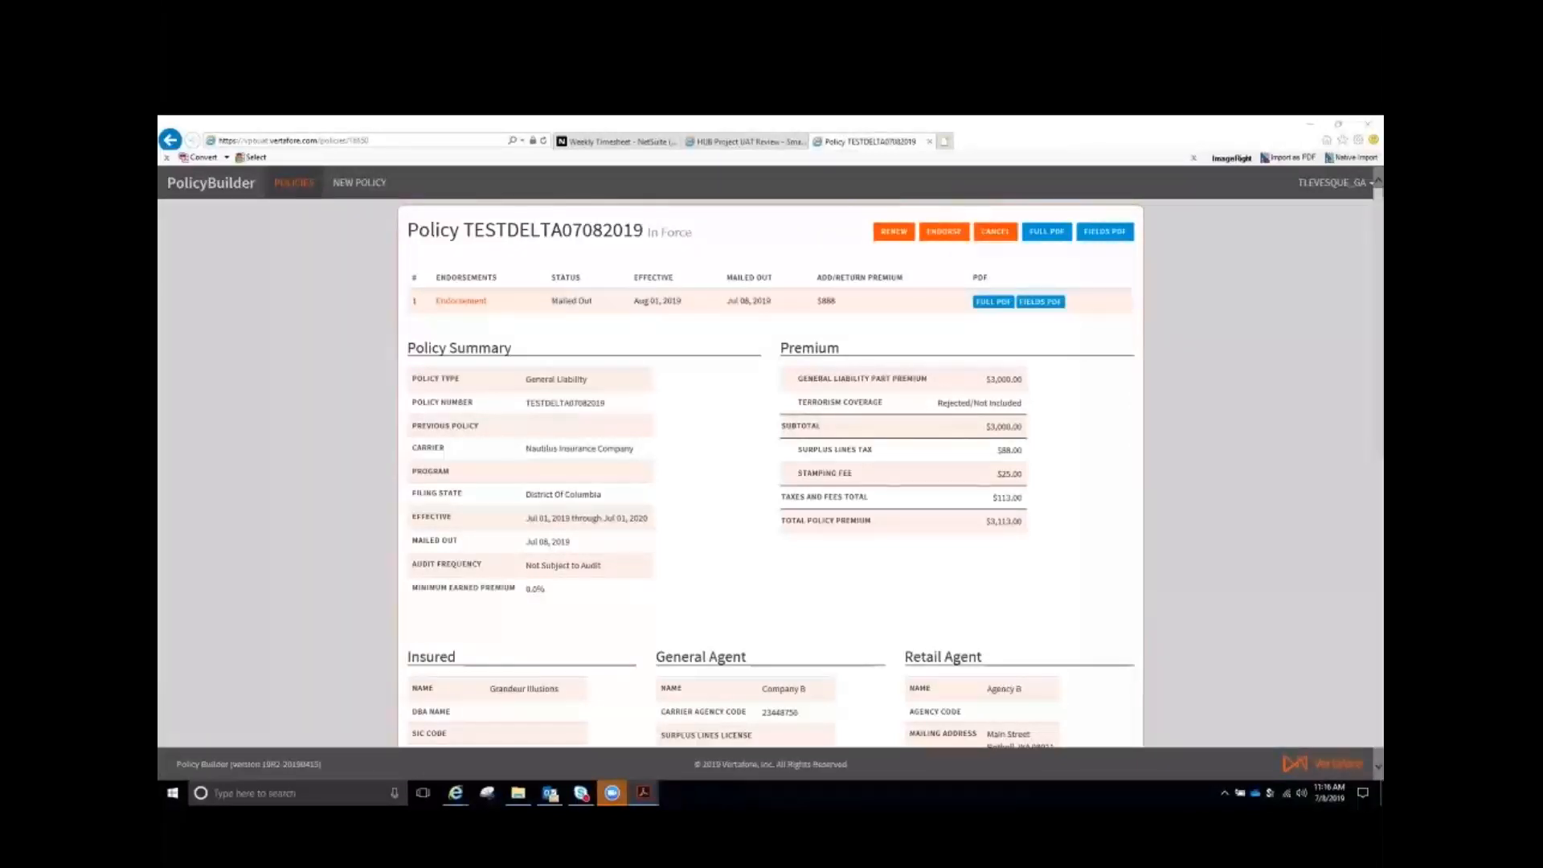